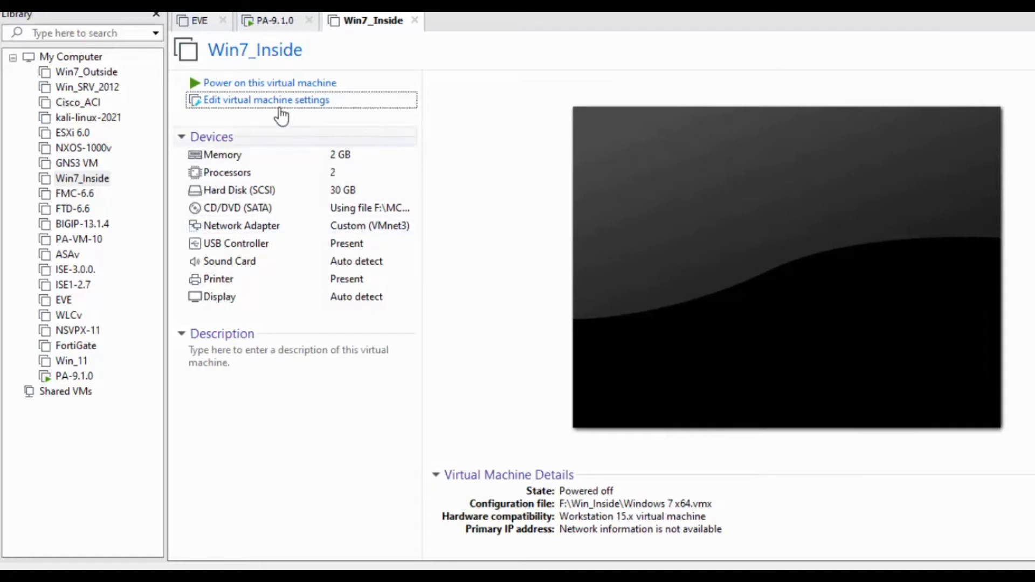
Power on the Win7_Inside virtual machine and check the IPv4 default gateway in the Cloud4 adapter's connection details
left_click(278, 83)
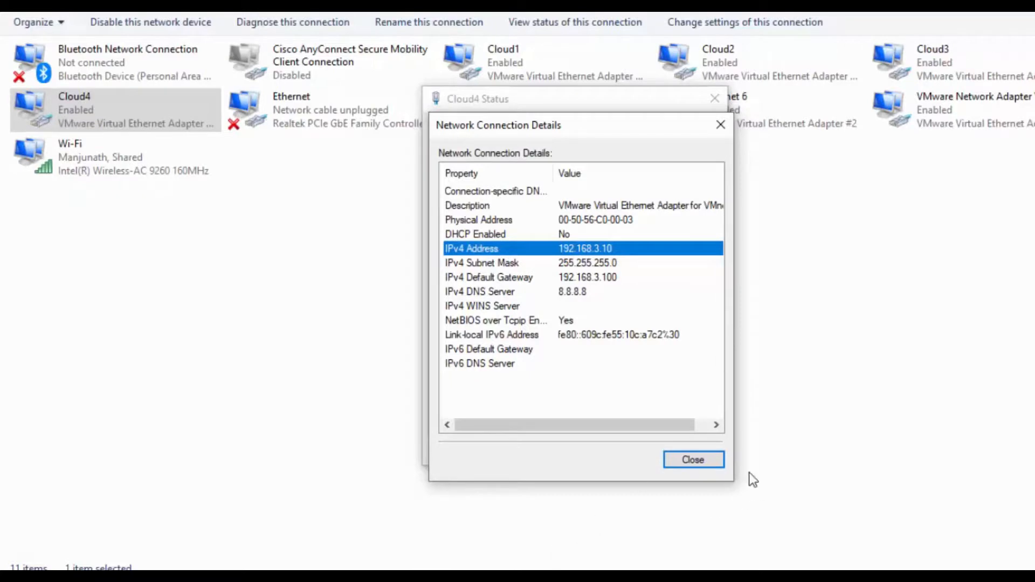
left_click(588, 281)
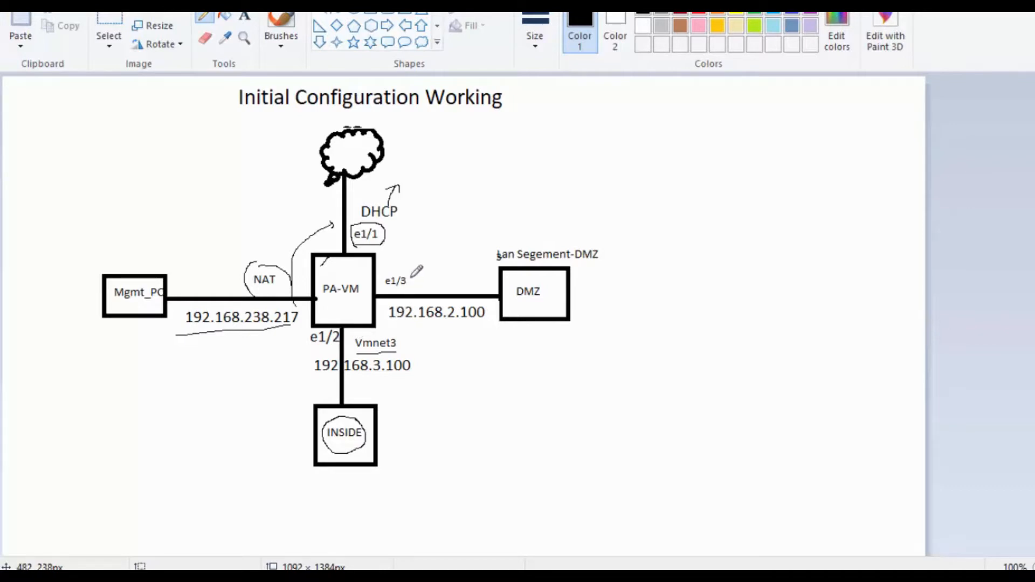
In the Paint network diagram, circle the e1/3 label and underline DMZ in the LAN segment label
mouse_move(406, 272)
left_mouse_down()
mouse_move(385, 271)
mouse_move(384, 289)
mouse_move(409, 283)
left_mouse_up()
left_click_drag(582, 263, 612, 263)
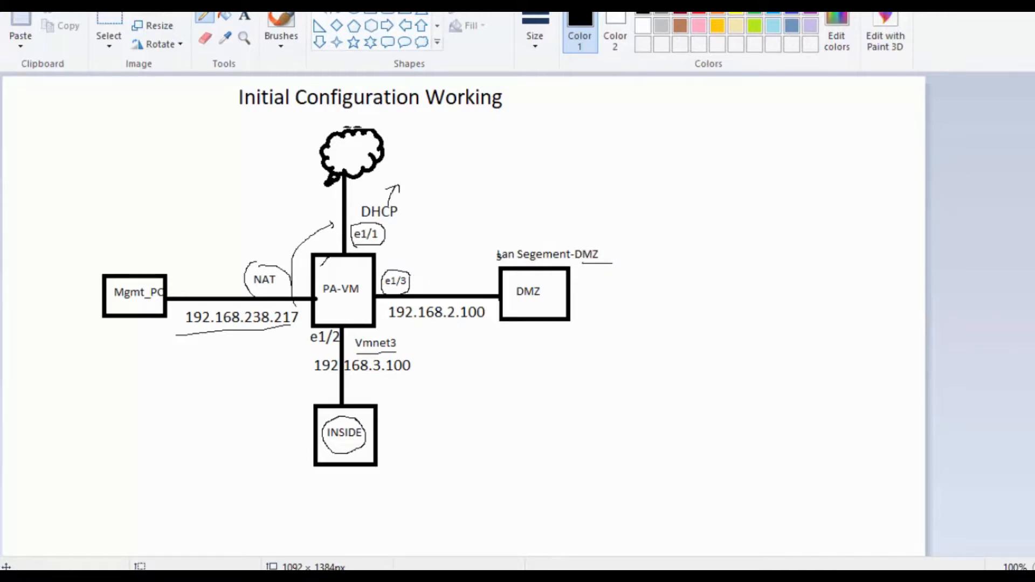
In VMware Workstation, connect the Win7_Outside virtual machine's network adapter to the DMZ LAN segment
mouse_move(423, 551)
left_click(375, 521)
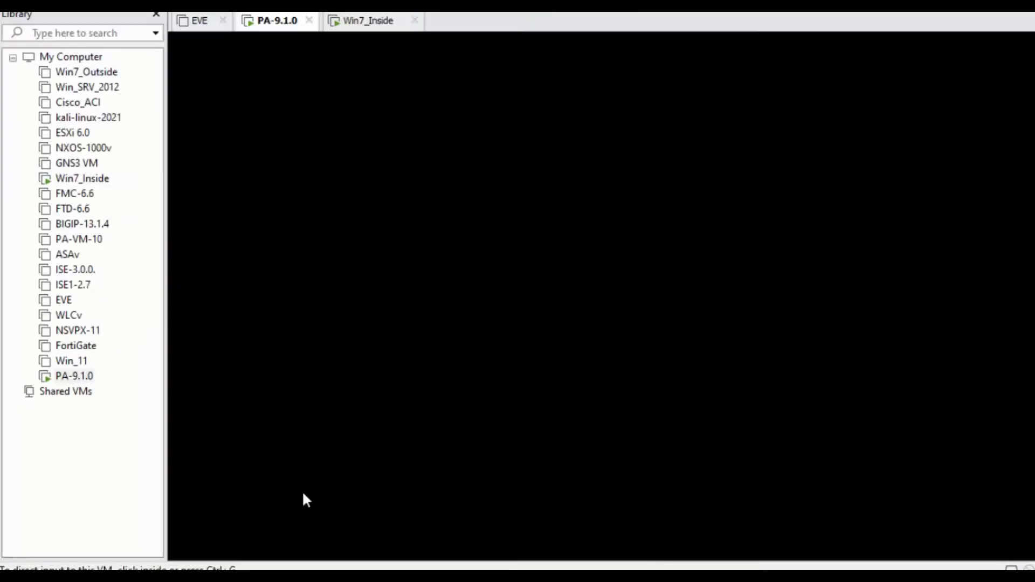
left_click(107, 73)
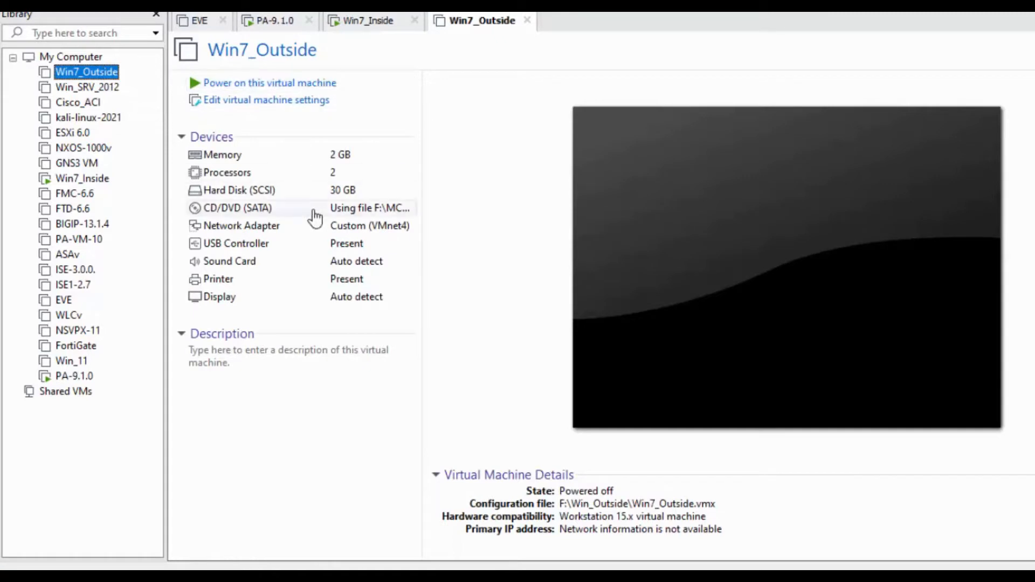
left_click(317, 228)
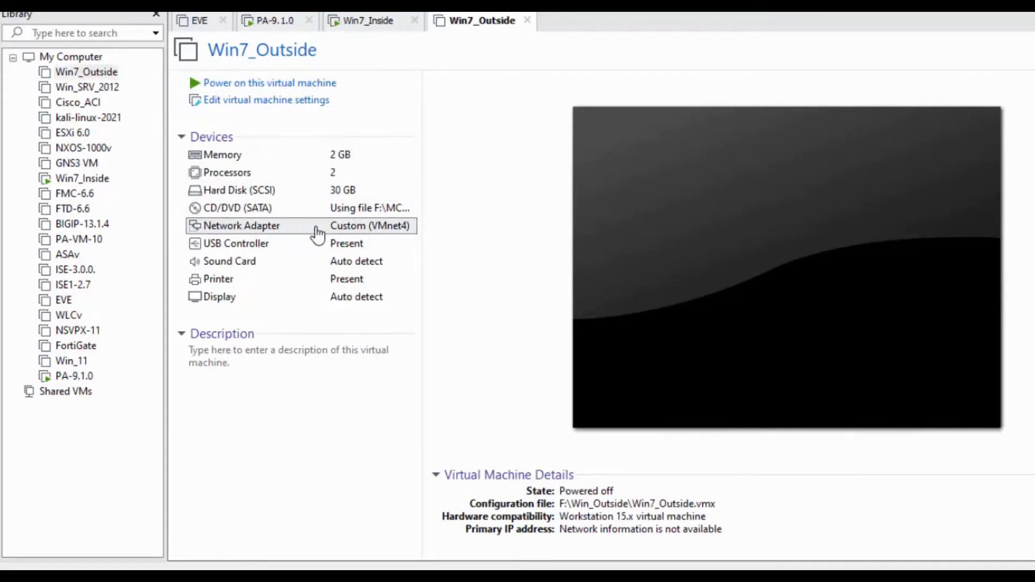
double_click(317, 228)
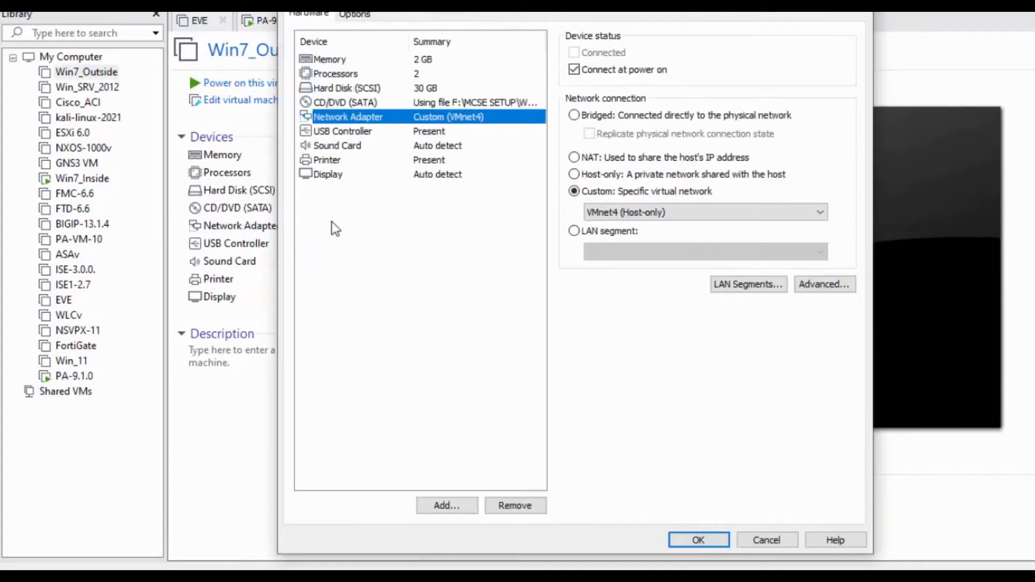
left_click(578, 233)
left_click(623, 251)
left_click(624, 279)
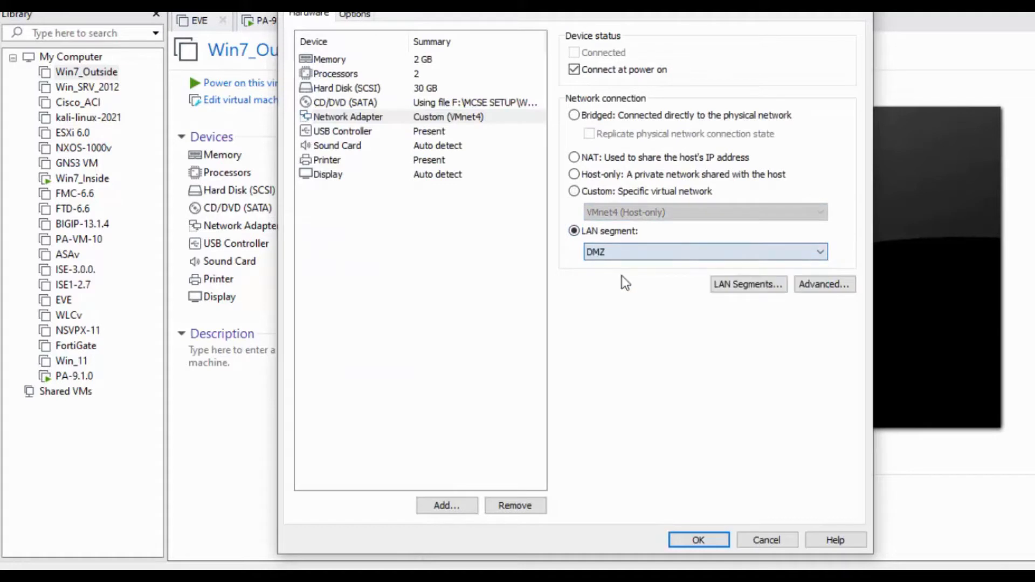
left_click(699, 539)
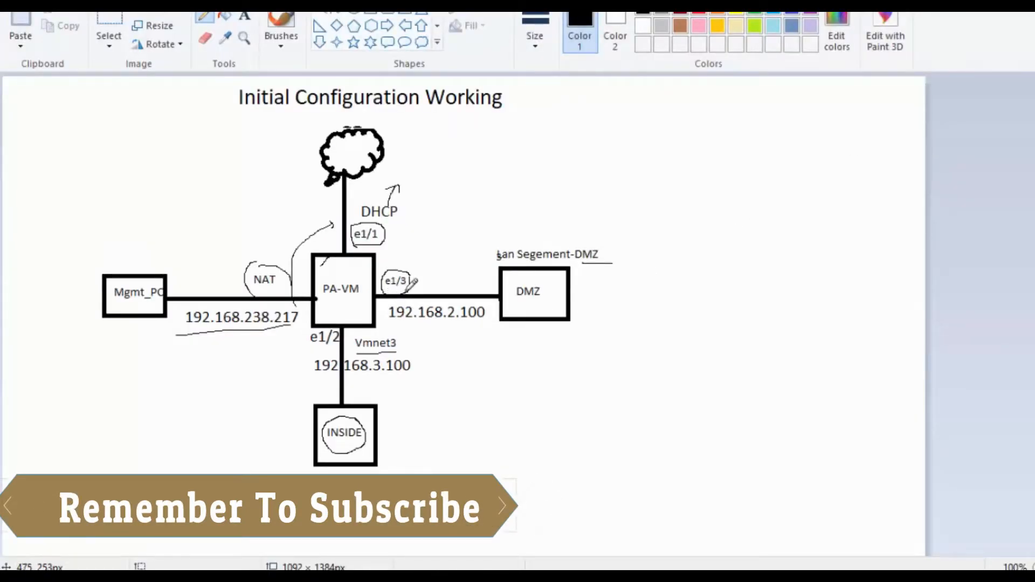
Underline the 192.168.2.100 address in the Paint diagram and switch to the Palo Alto firewall's web interface
left_click_drag(417, 323, 487, 316)
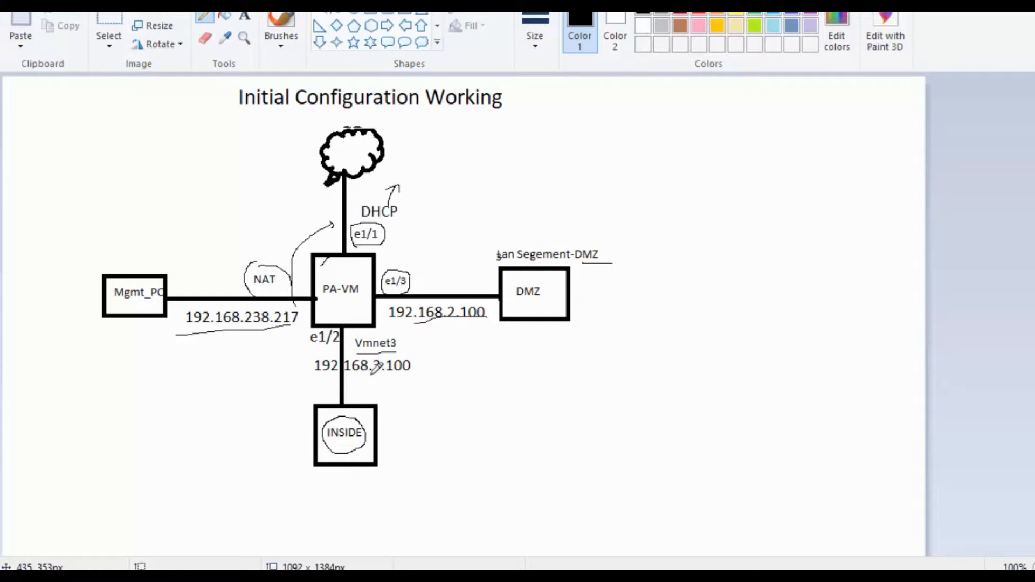
key("alt+Tab")
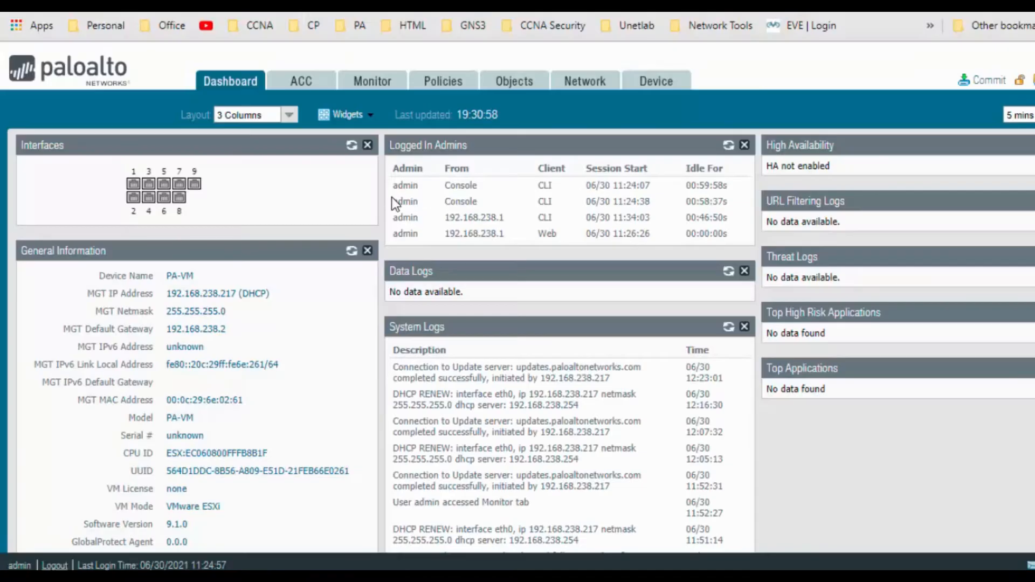
Create a firewall security zone named Outside with the type Layer3
left_click(575, 82)
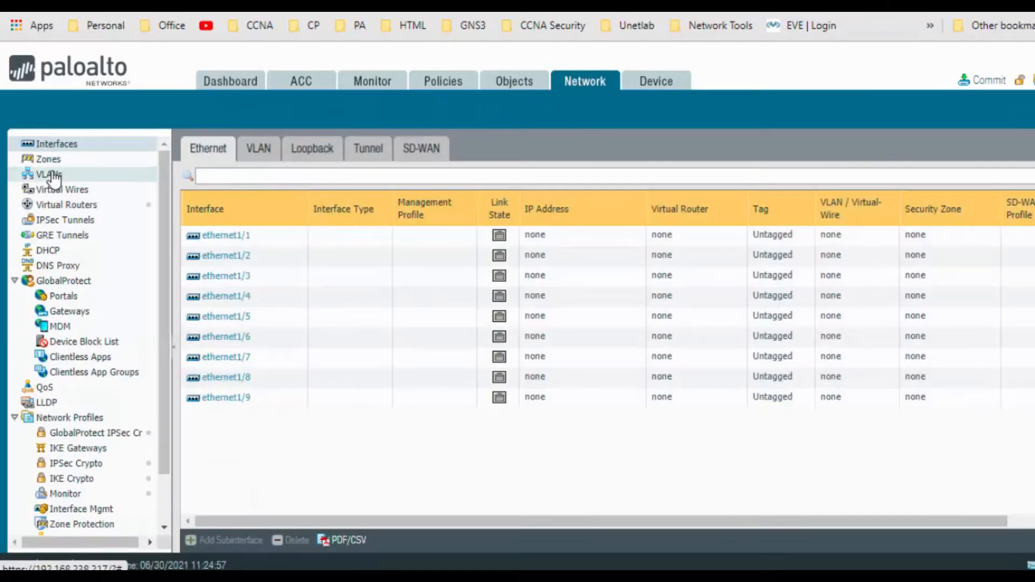
left_click(52, 161)
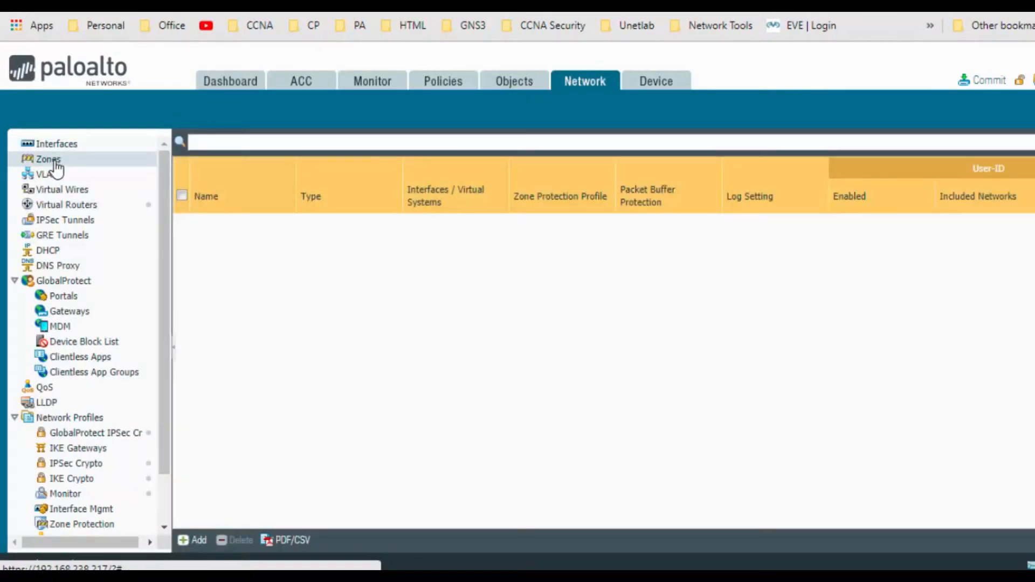
left_click(191, 541)
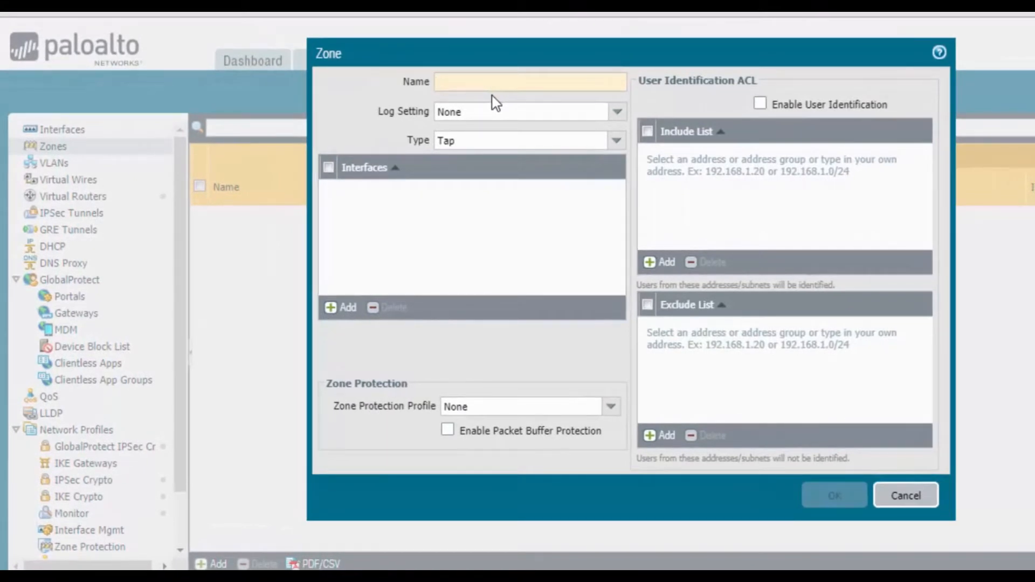
type("Outside")
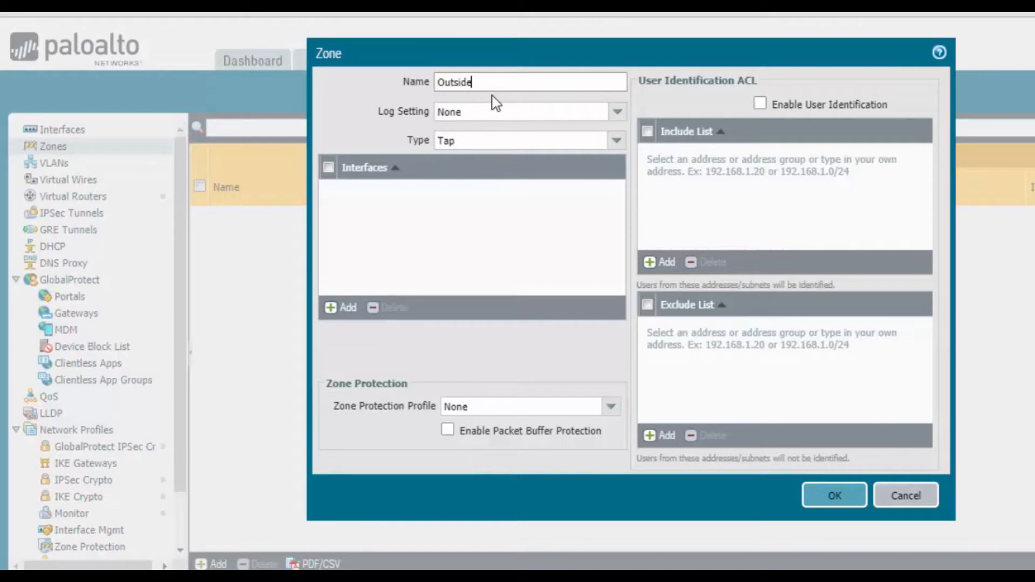
left_click(616, 140)
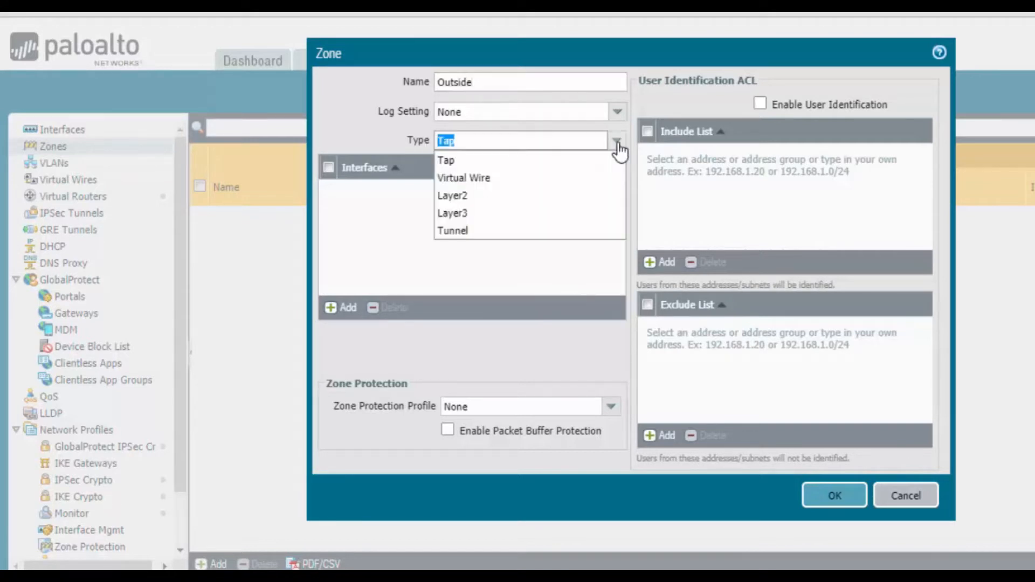
left_click(549, 214)
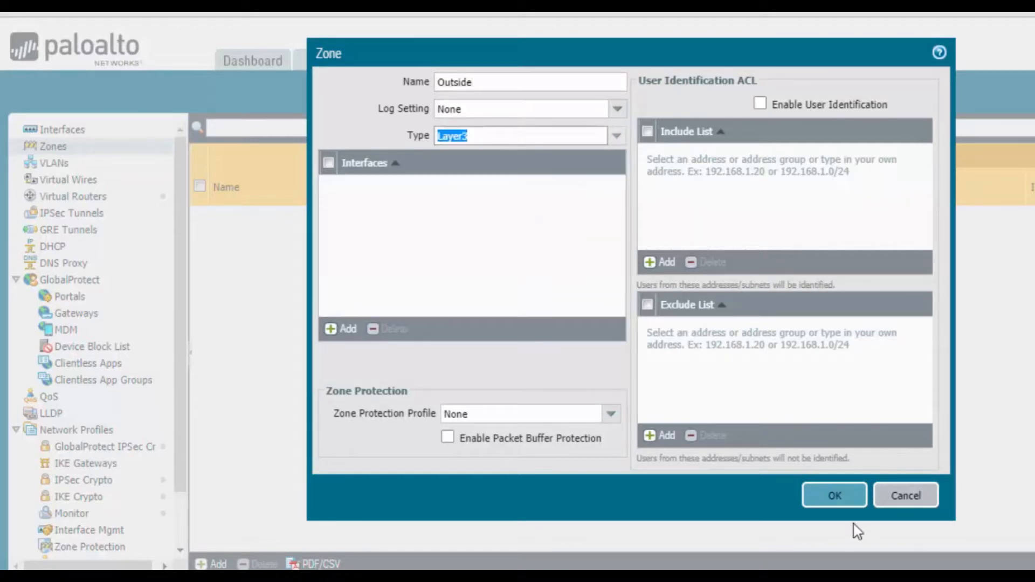
left_click(842, 499)
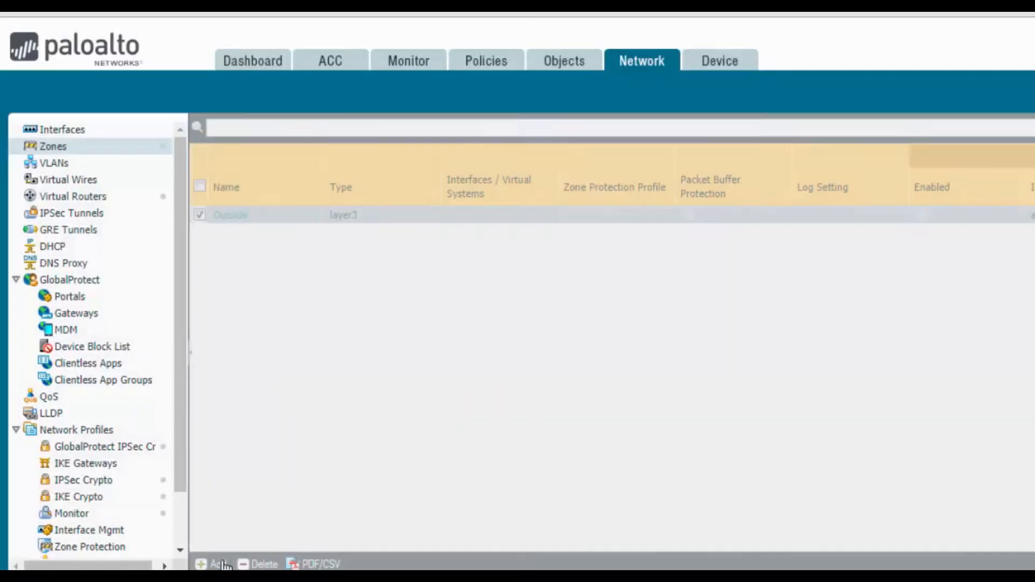
Add a security zone named Inside with the type Layer3
left_click(223, 565)
type("Inside")
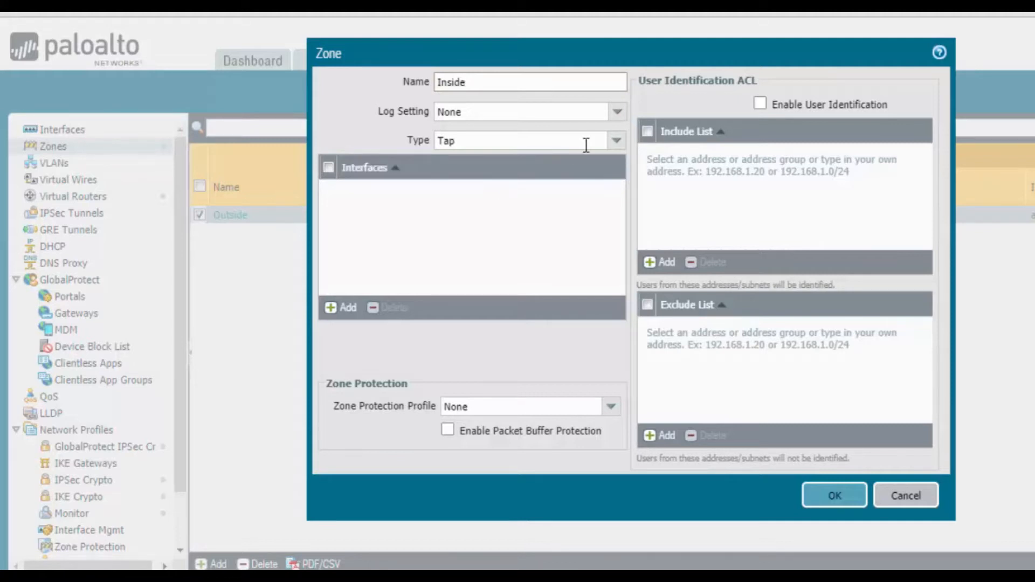
left_click(616, 142)
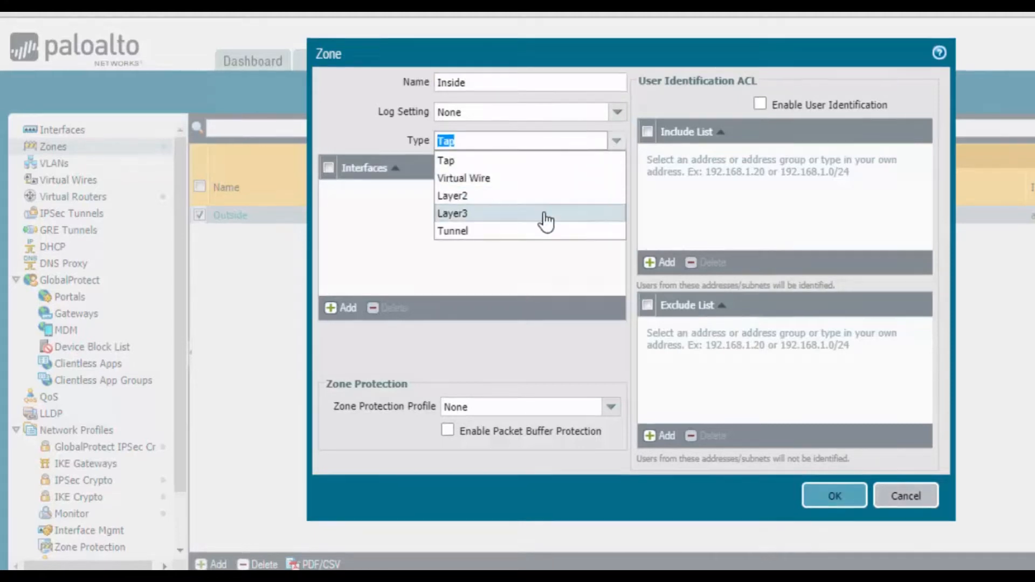
left_click(544, 218)
left_click(819, 506)
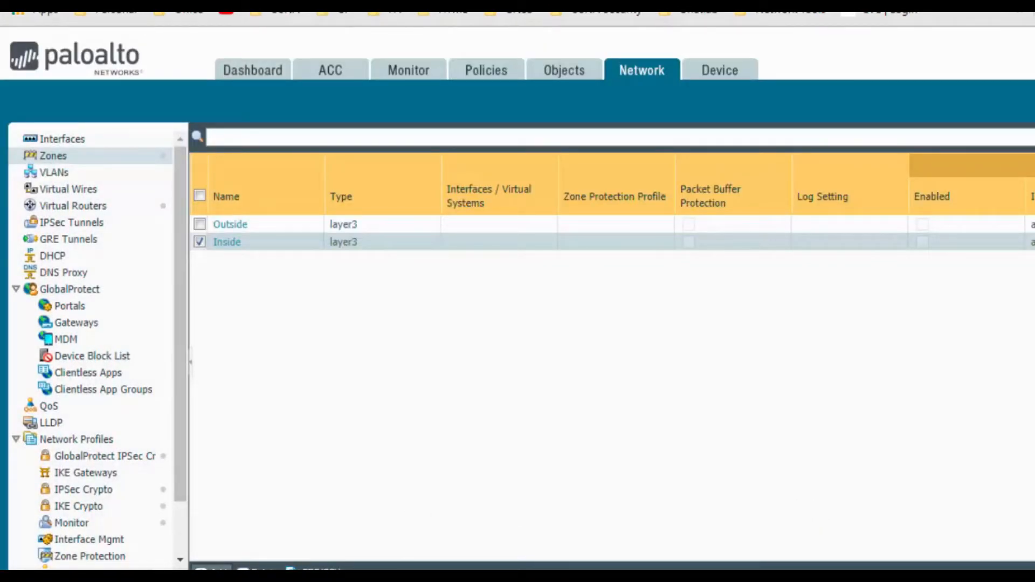
Add a security zone named DMZ with the type Layer3
left_click(210, 567)
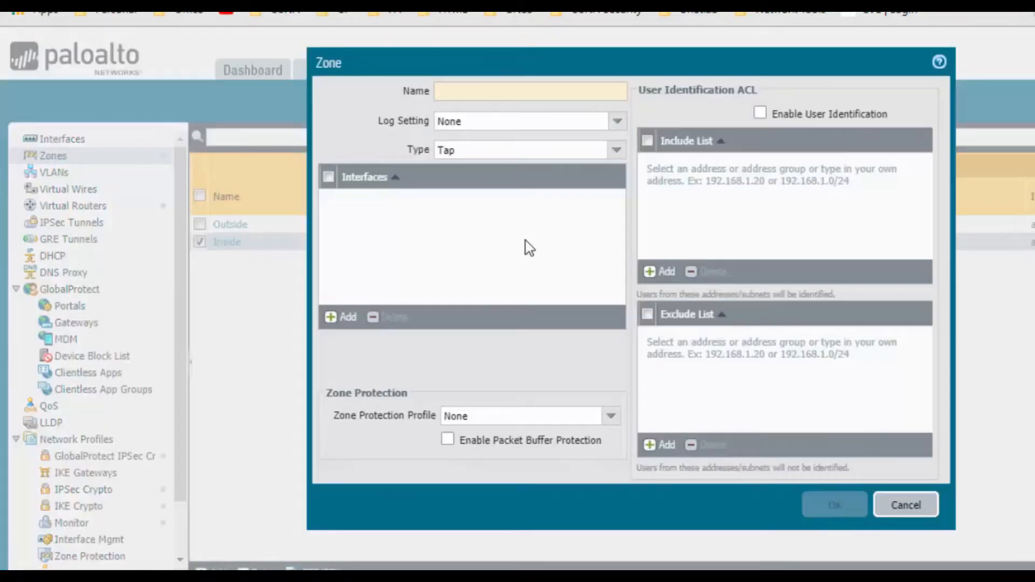
type("DMZ")
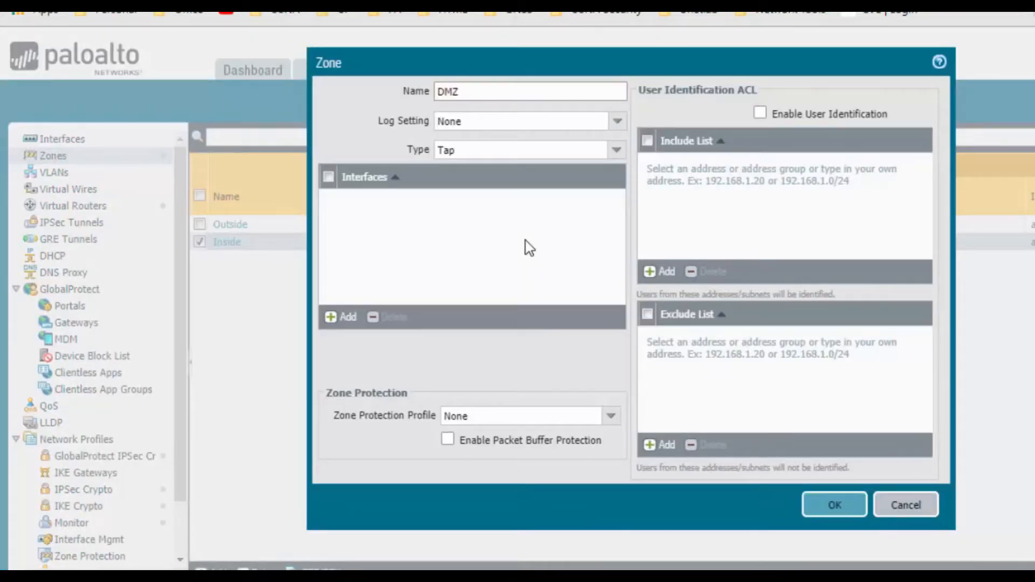
left_click(615, 151)
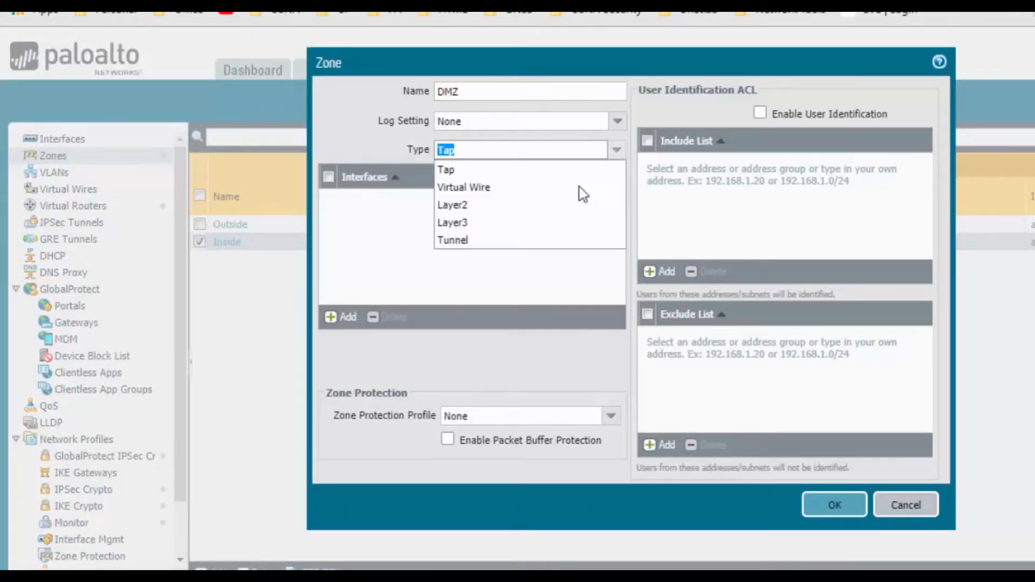
left_click(528, 232)
left_click(834, 504)
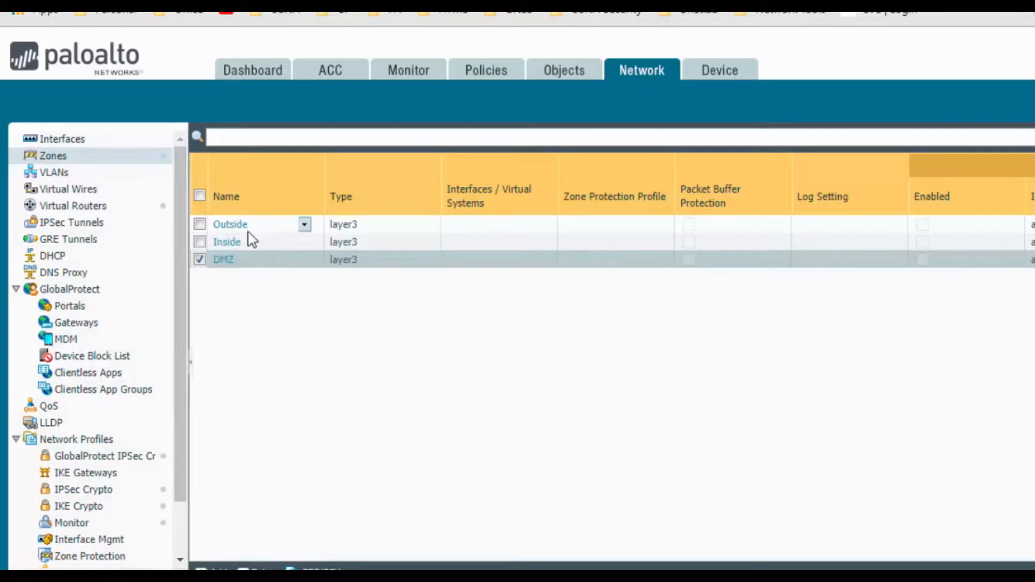
Create an interface management profile named Mgmt_Ping that permits only the Ping service
left_click_drag(180, 351, 187, 455)
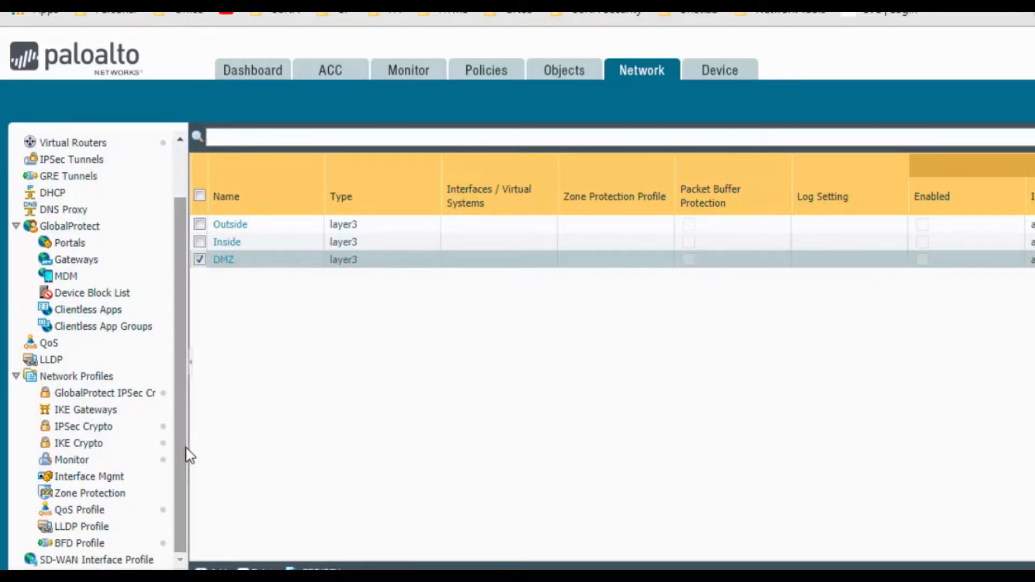
left_click(109, 480)
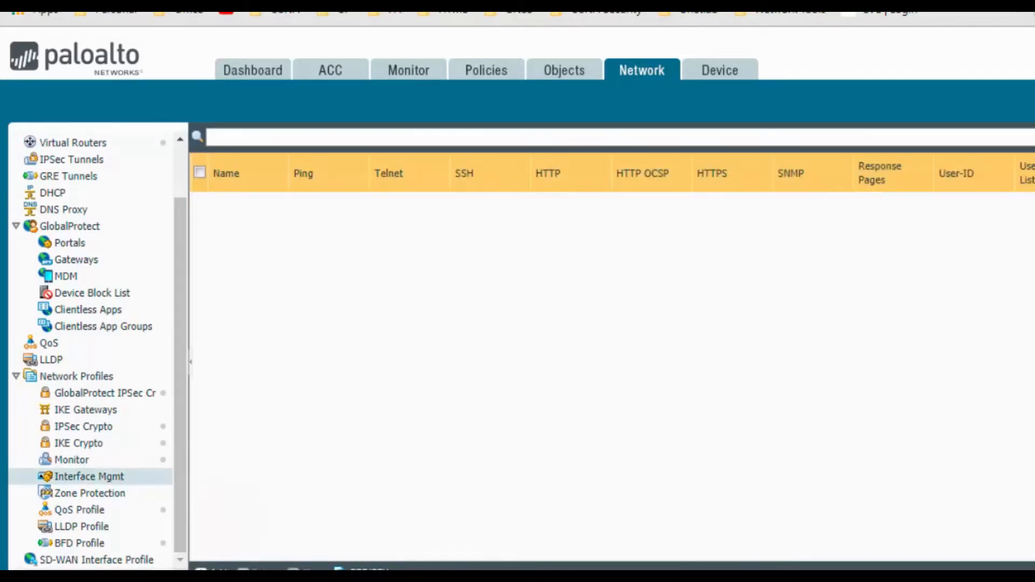
left_click(205, 568)
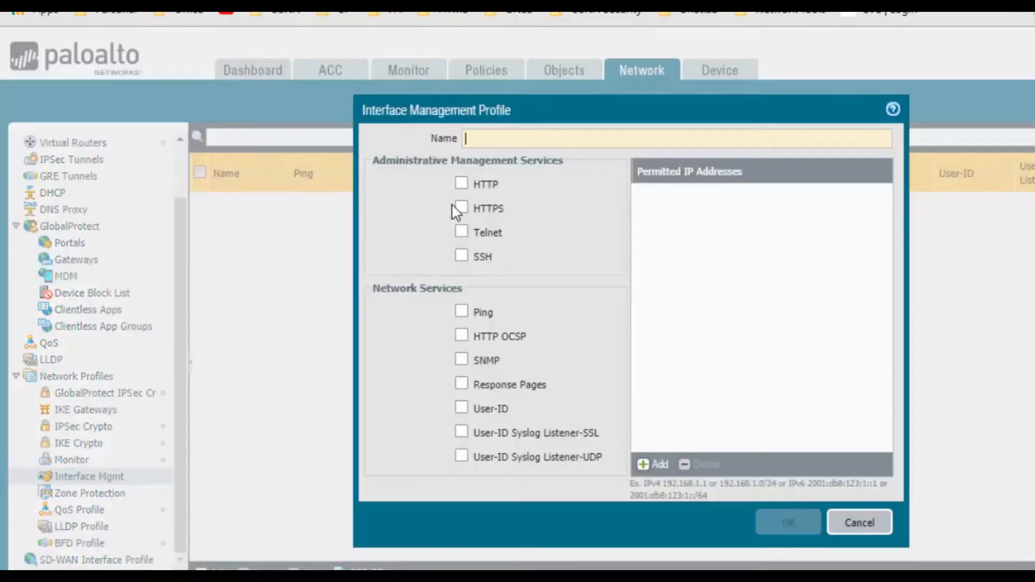
type("Mgmt_Ping")
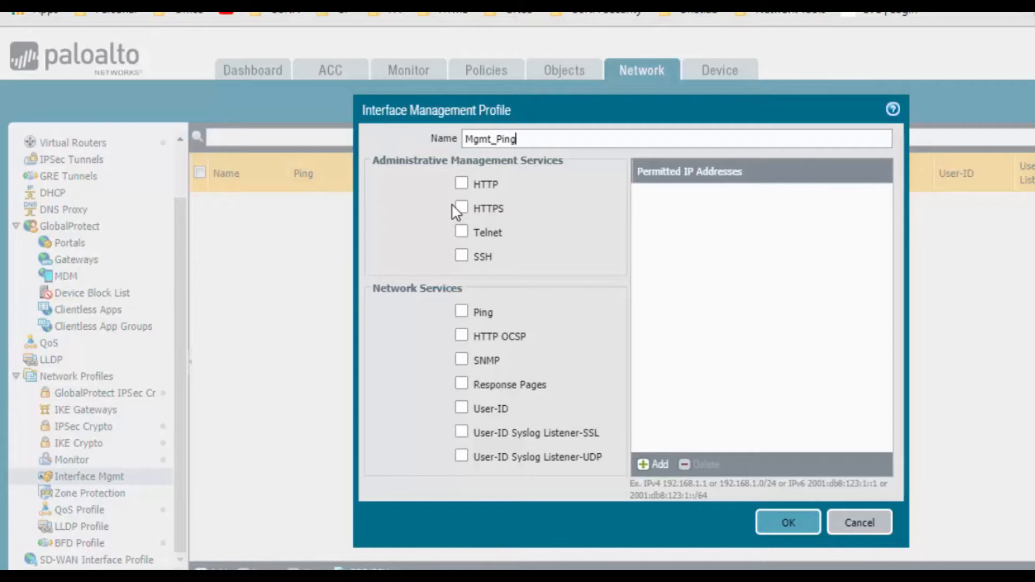
left_click(462, 311)
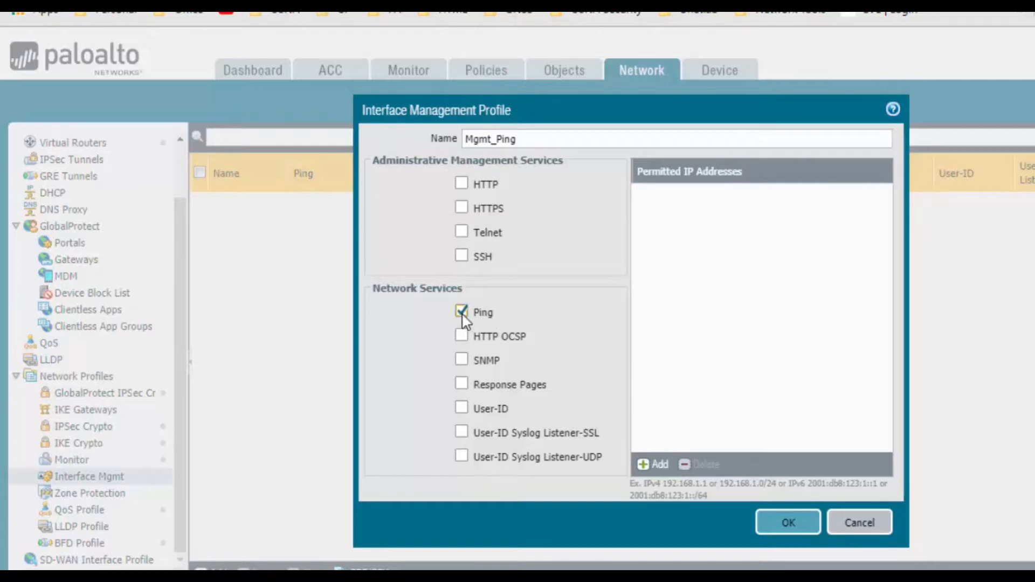
left_click(779, 529)
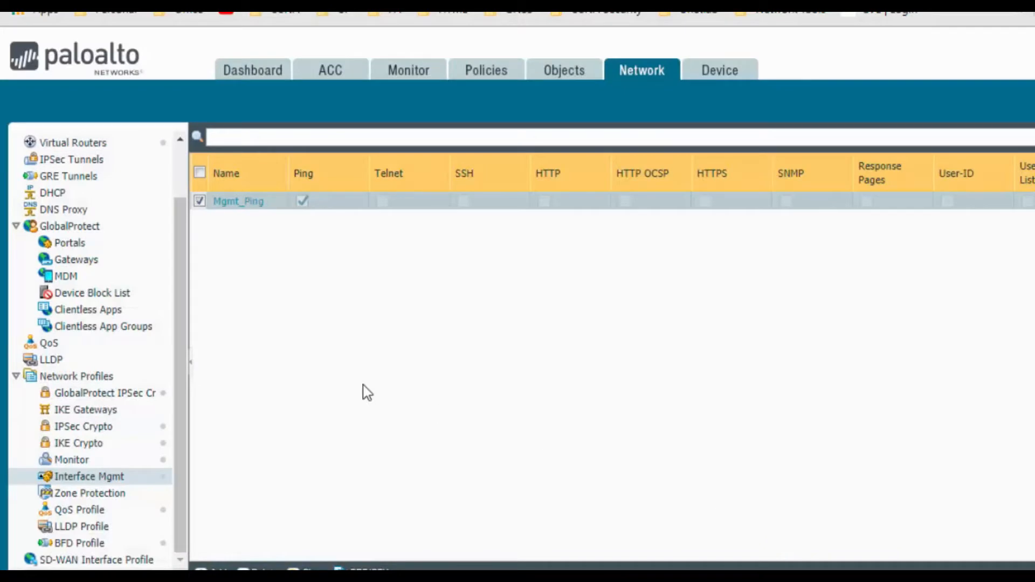
Give the ethernet1/1 interface the comment "Connected to Outside" and set its interface type to Layer3
left_click_drag(182, 286, 185, 208)
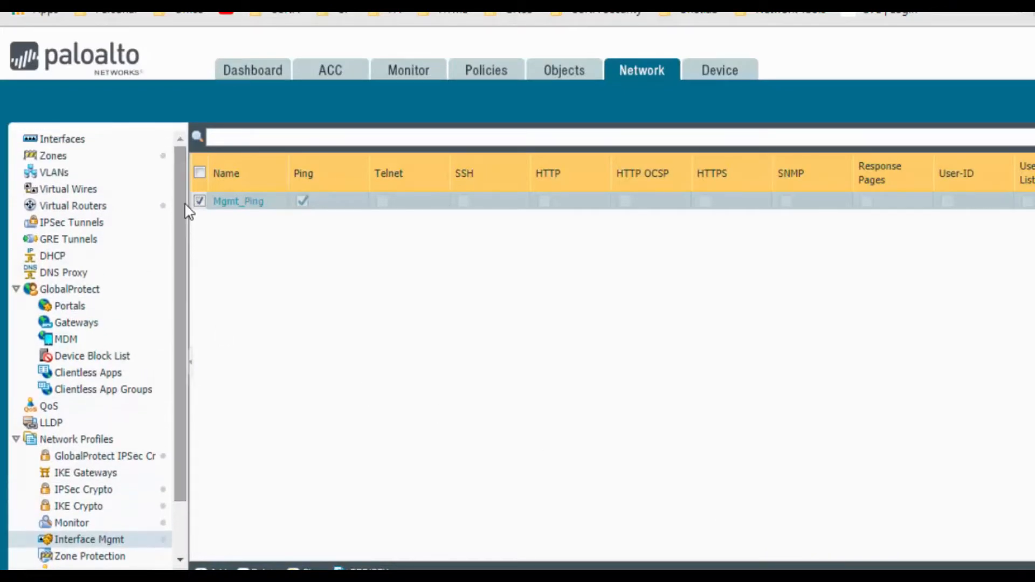
left_click(68, 141)
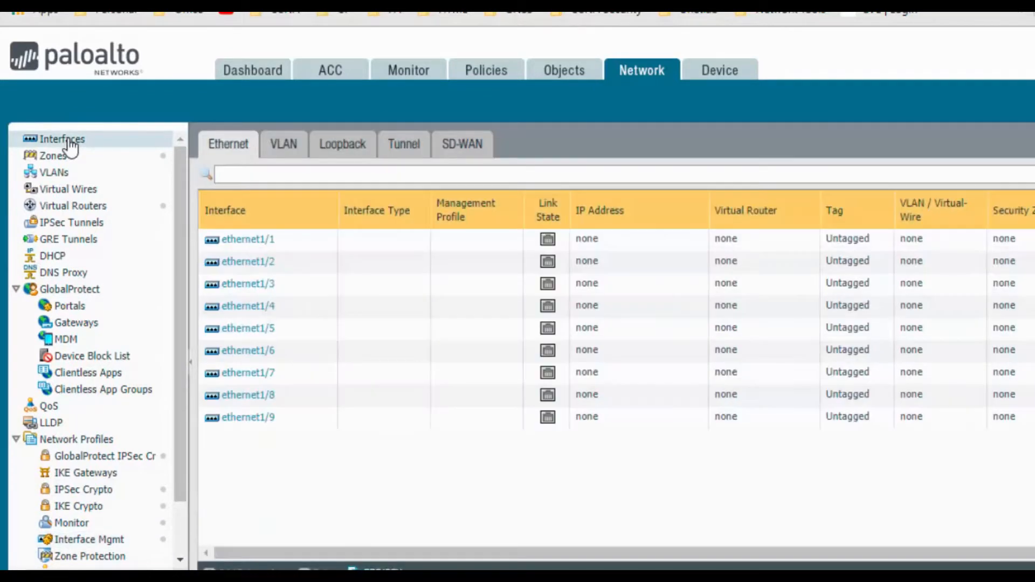
left_click(248, 240)
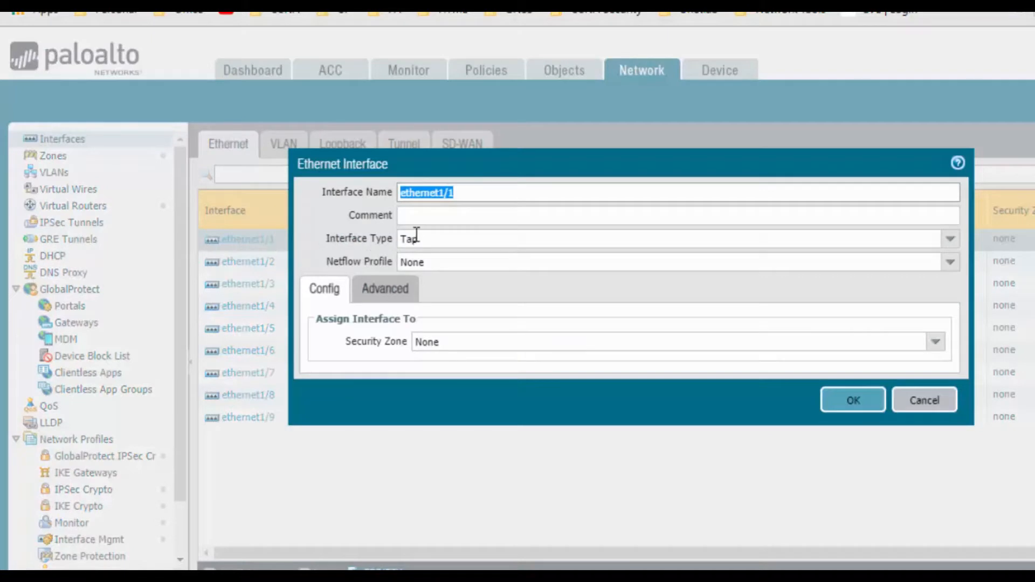
left_click(425, 218)
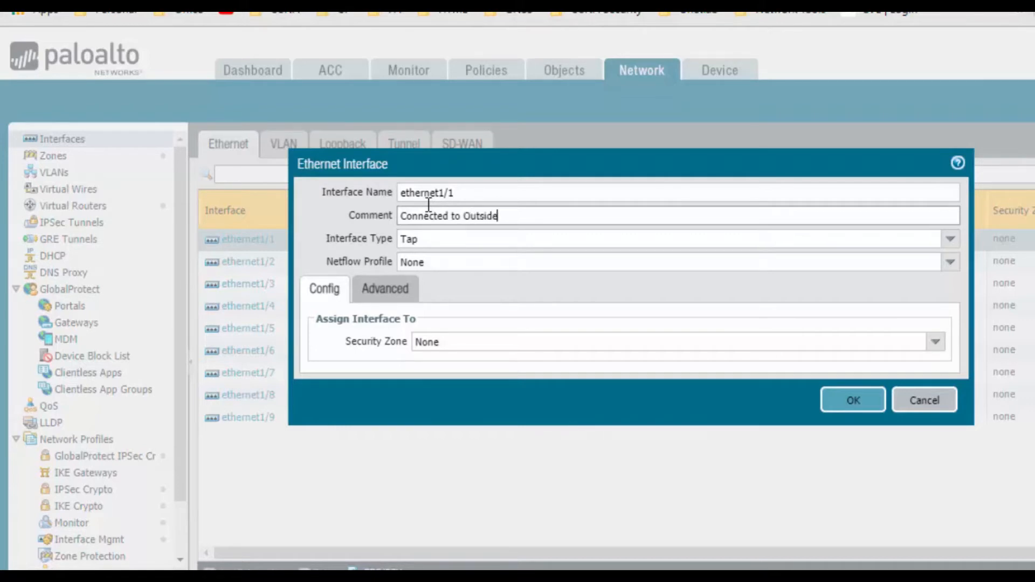
left_click(950, 245)
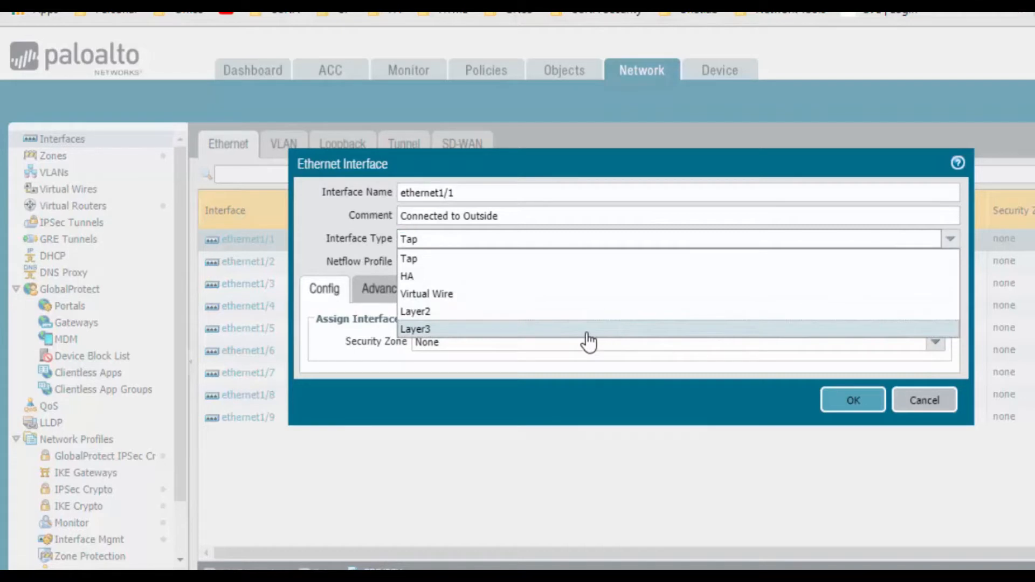
left_click(586, 330)
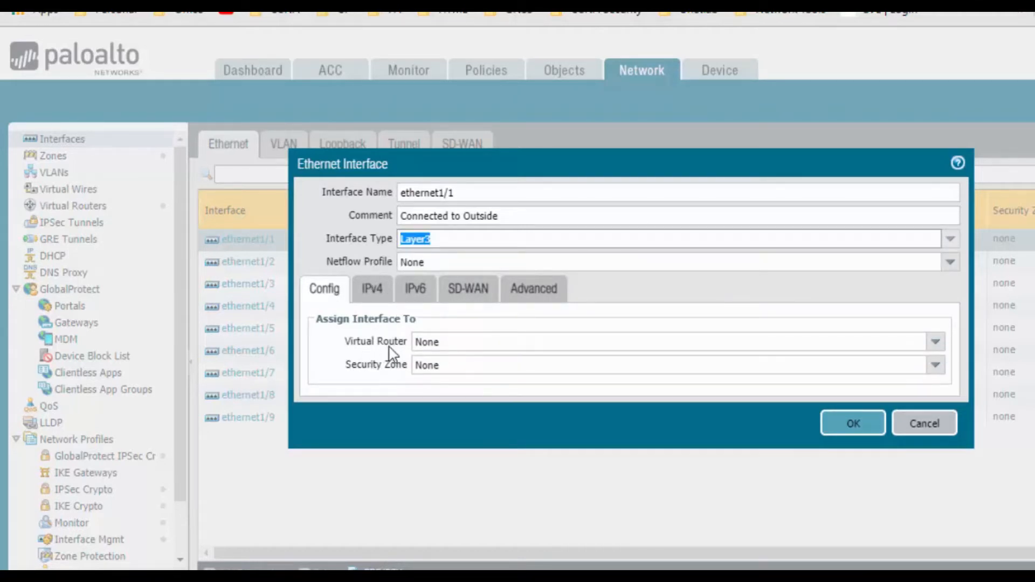
Assign ethernet1/1 to the default virtual router and the Outside security zone
left_click(937, 351)
left_click(527, 383)
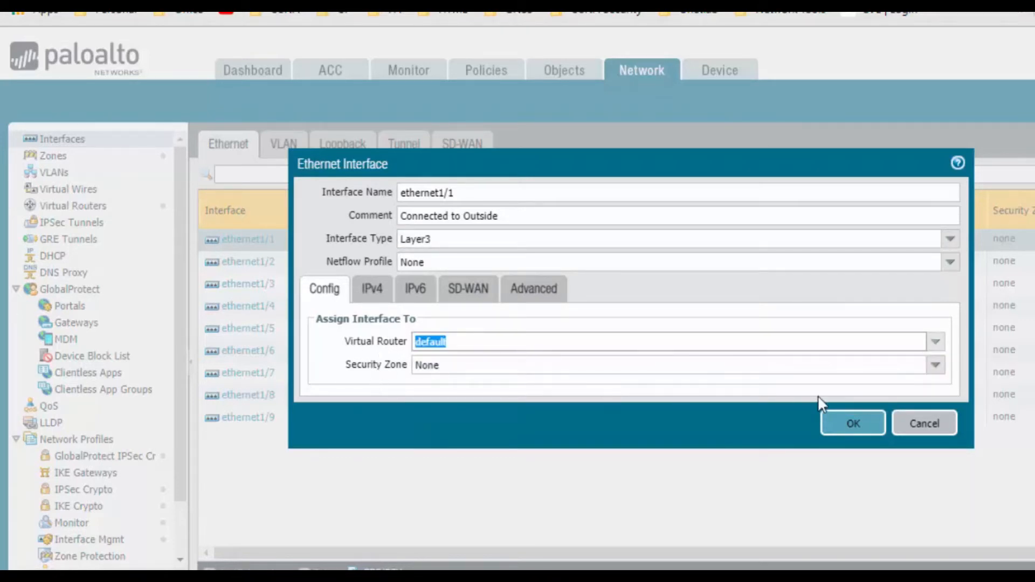
left_click(936, 365)
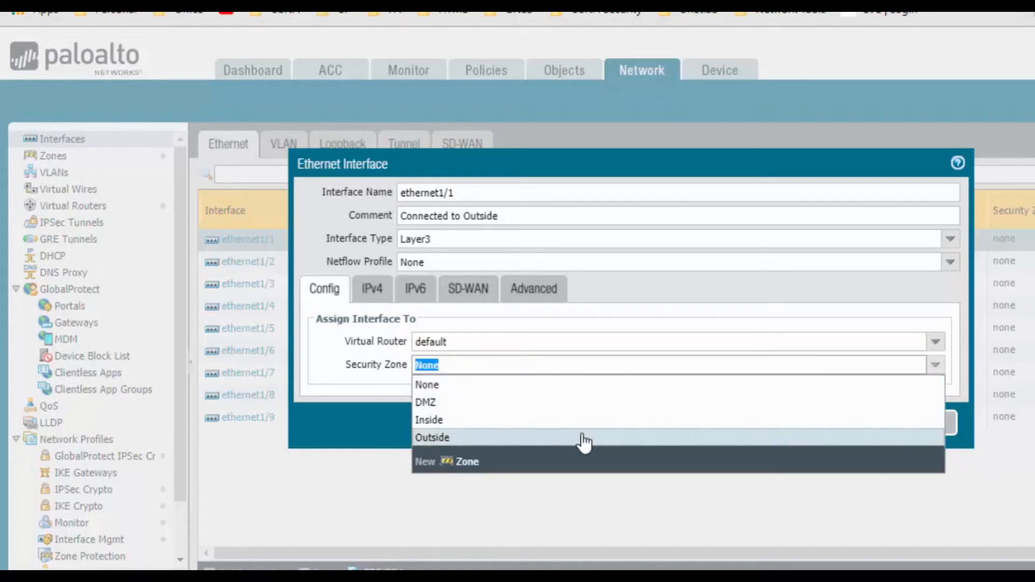
left_click(584, 438)
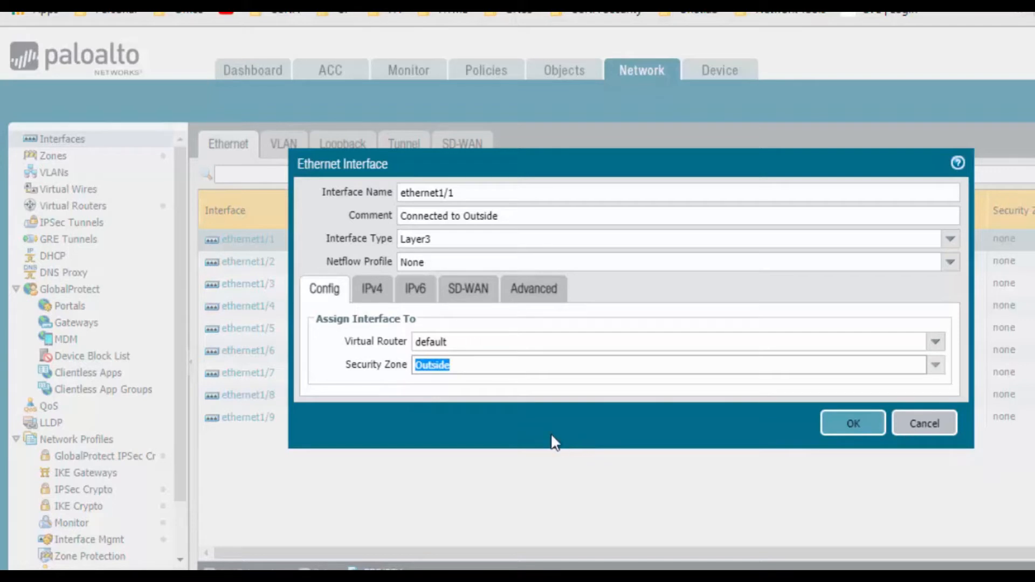
Add the static IPv4 address 192.168.238.218/24 to ethernet1/1
left_click(386, 292)
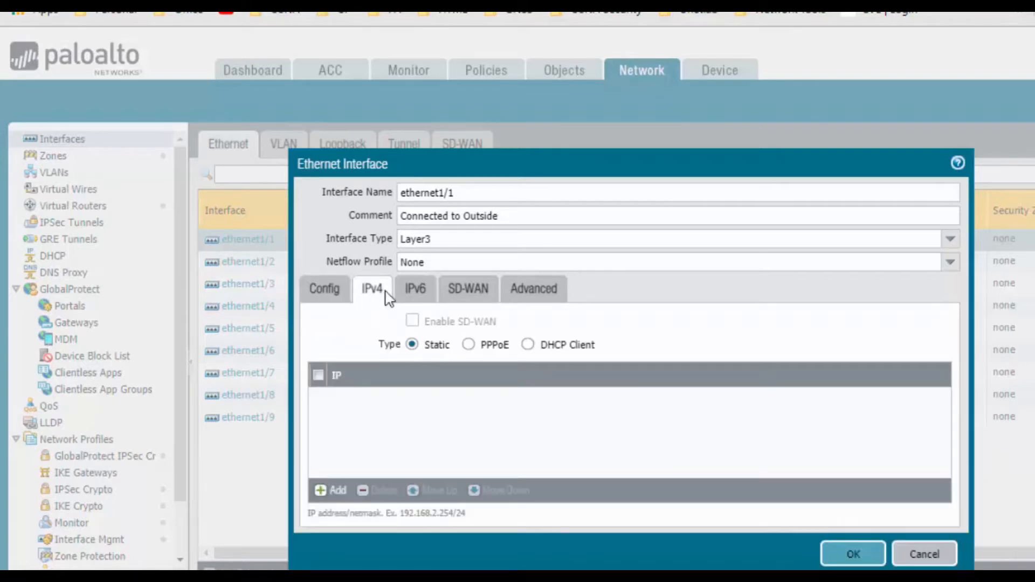
left_click(338, 491)
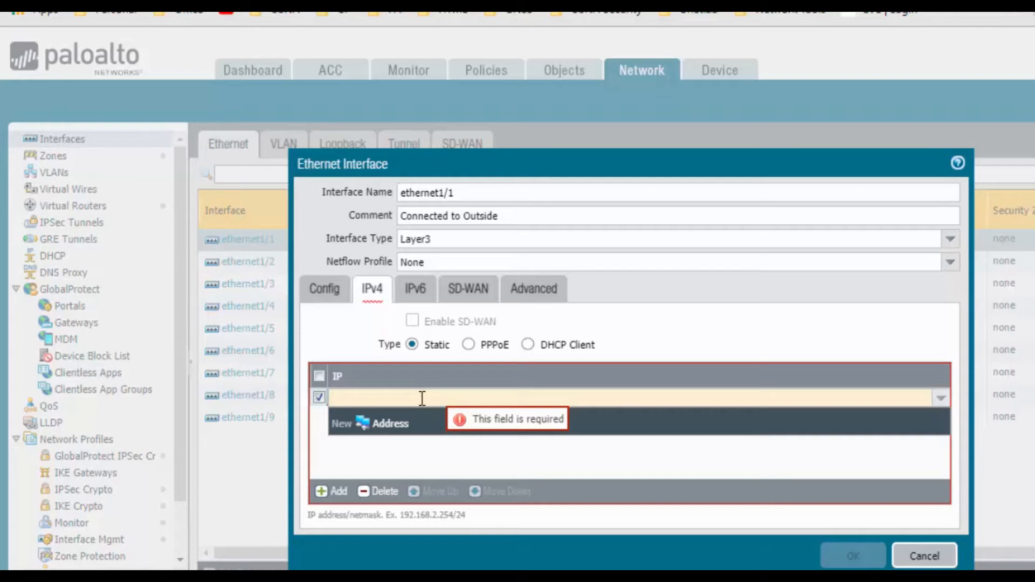
type("192.168.238.21")
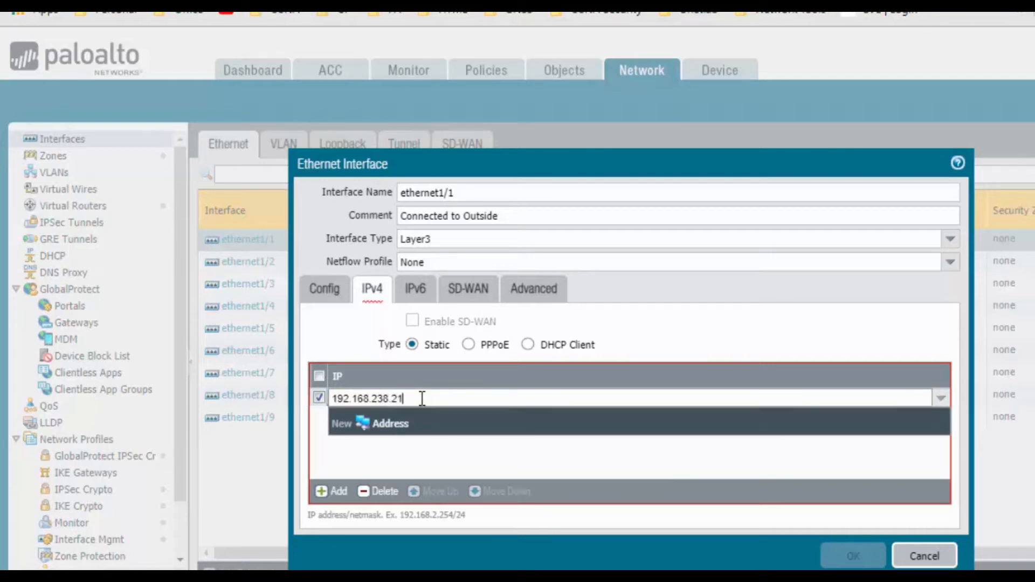
type("8/24")
Apply the Mgmt_Ping management profile to ethernet1/1 and save the interface settings
left_click(535, 291)
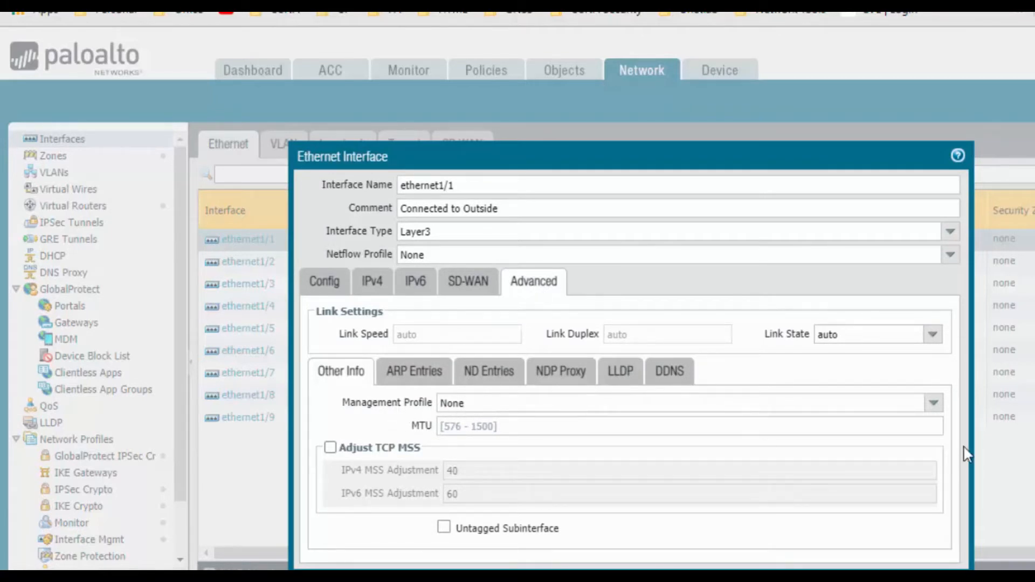
left_click(933, 405)
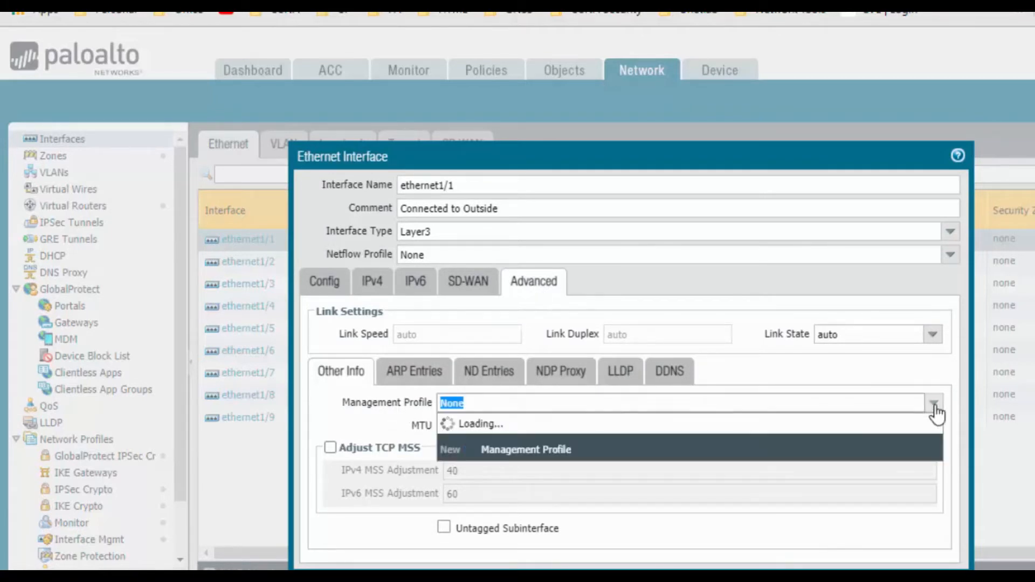
left_click(658, 445)
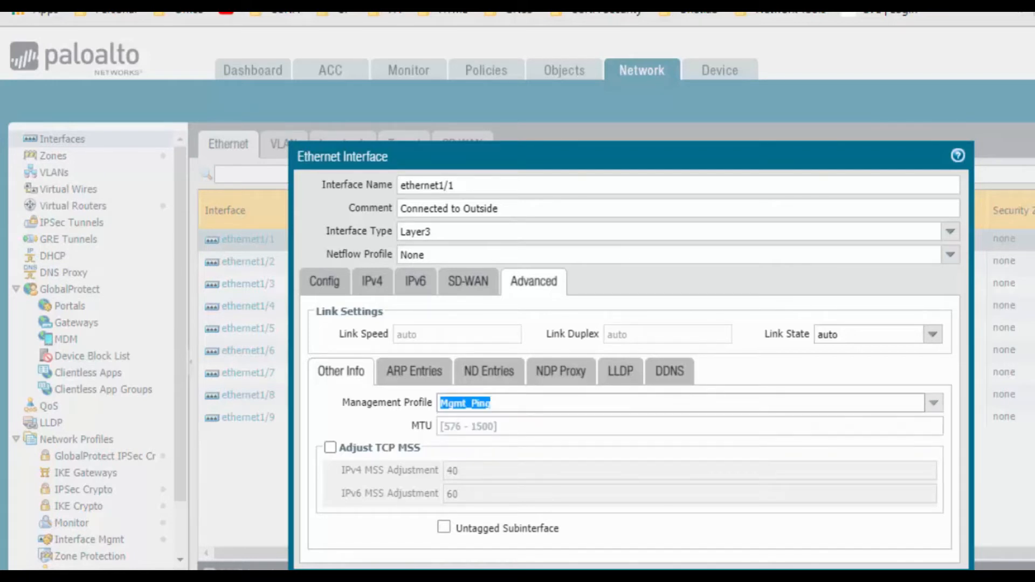
left_click(857, 579)
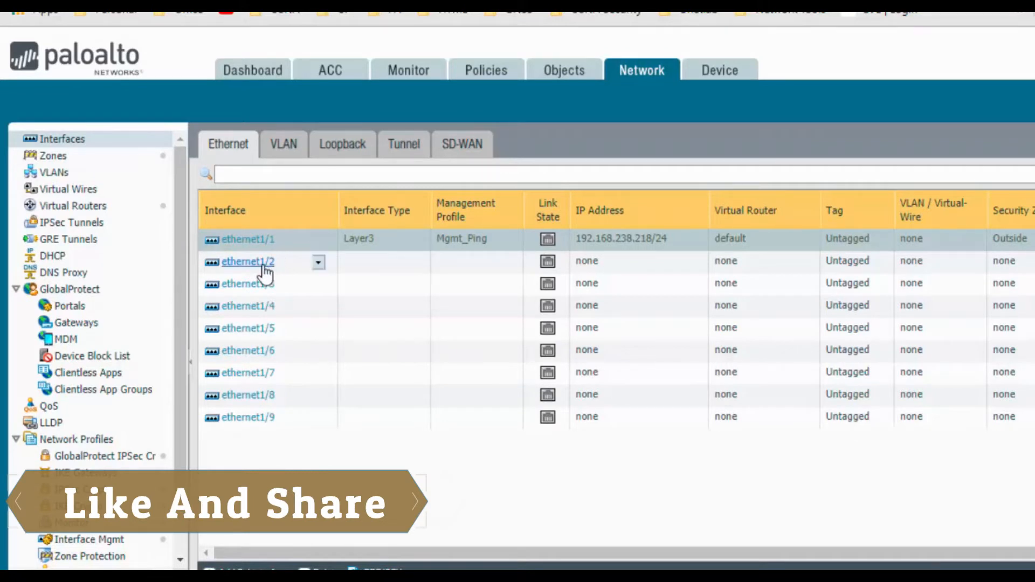
Give the ethernet1/2 interface the comment "Connected to Inside" and set its interface type to Layer3
left_click(266, 274)
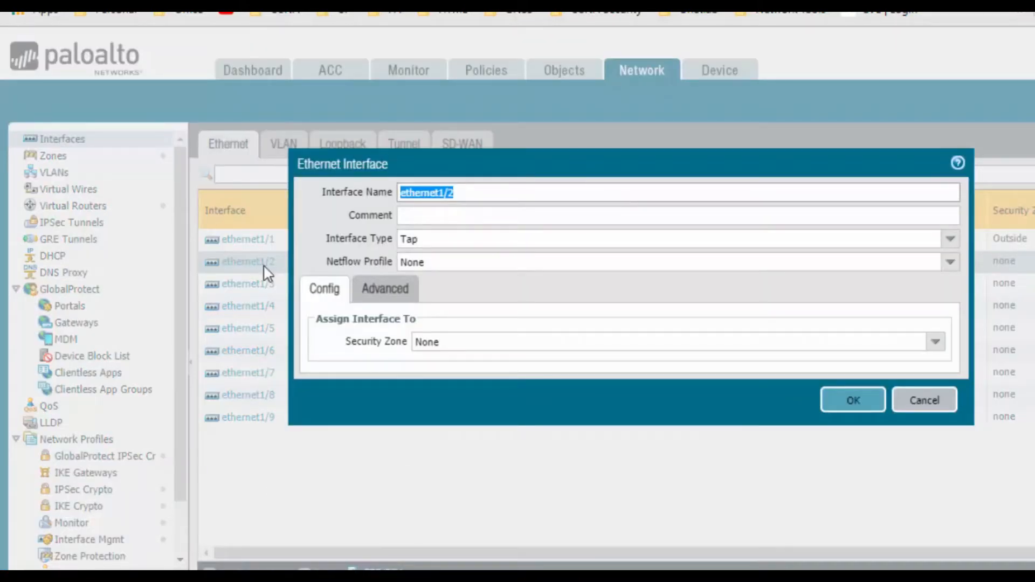
left_click(440, 216)
type("Connected")
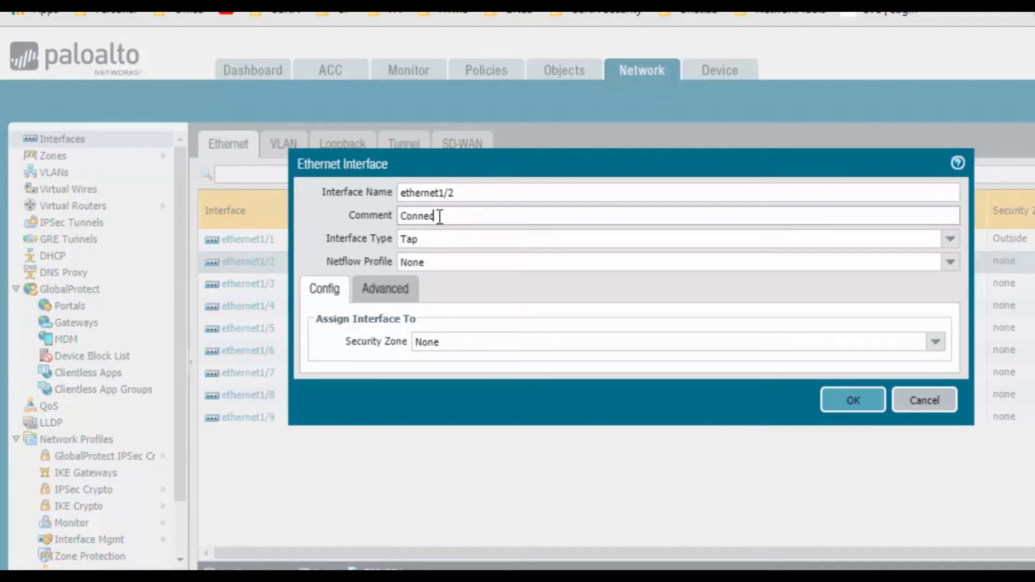
type(" to Inside")
left_click(950, 239)
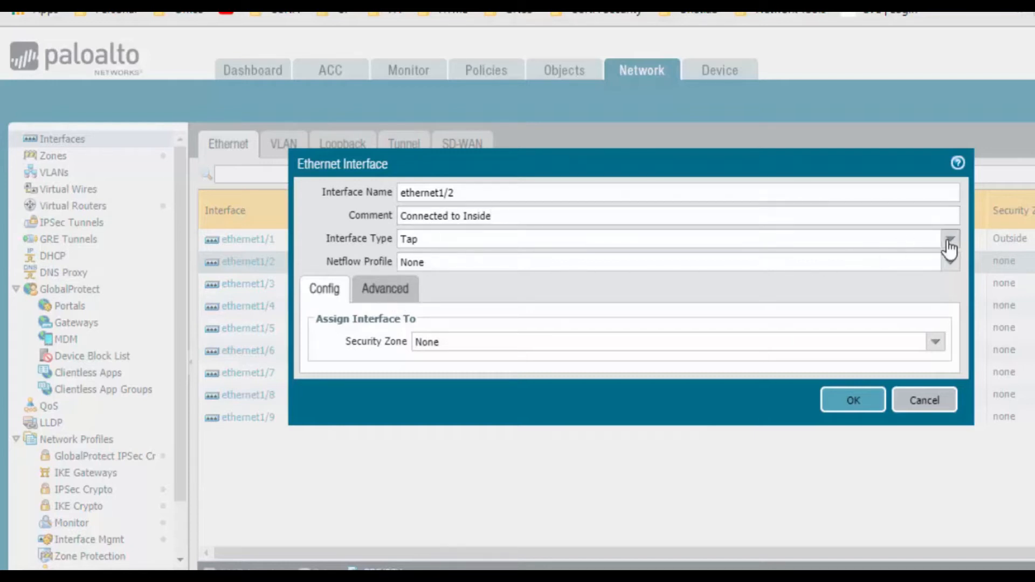
left_click(614, 330)
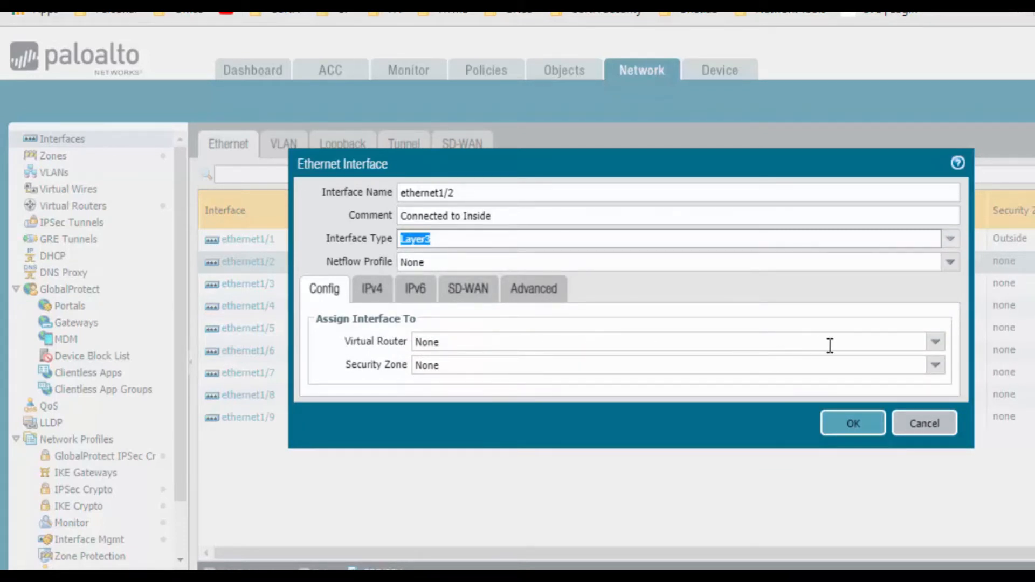
Assign ethernet1/2 to the default virtual router and the Inside security zone, and save the interface
left_click(936, 342)
left_click(591, 385)
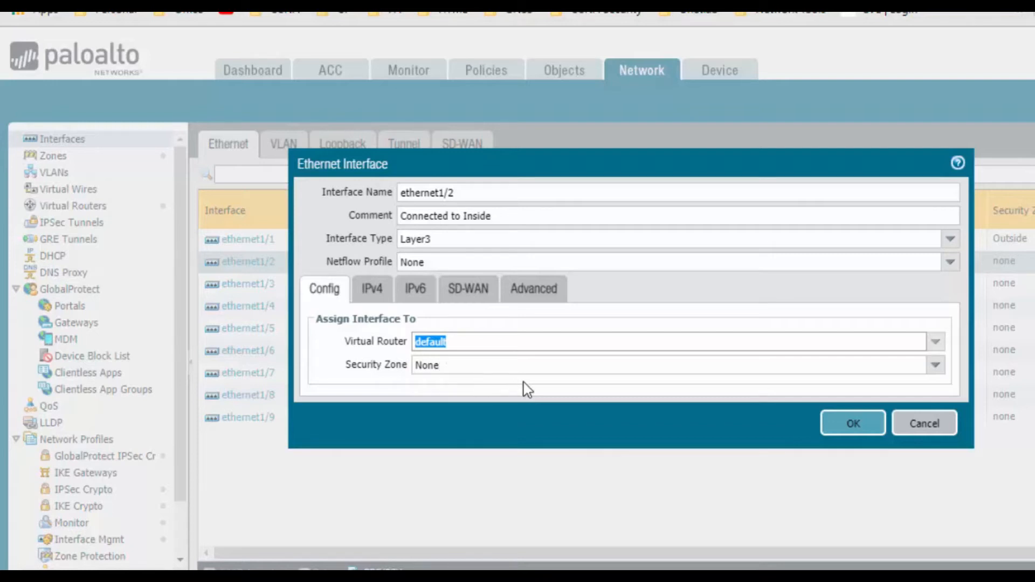
left_click(936, 367)
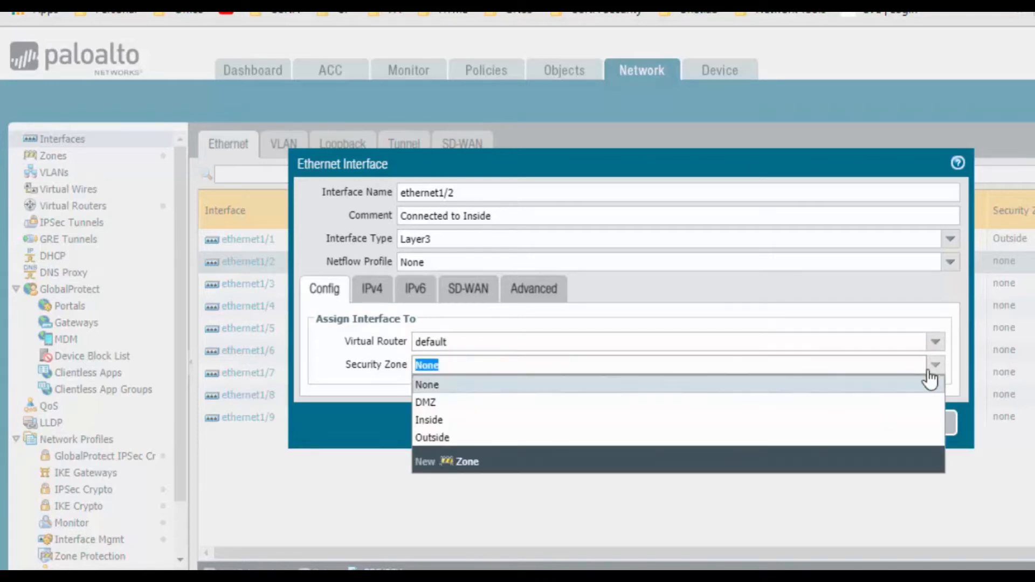
left_click(548, 420)
left_click(850, 426)
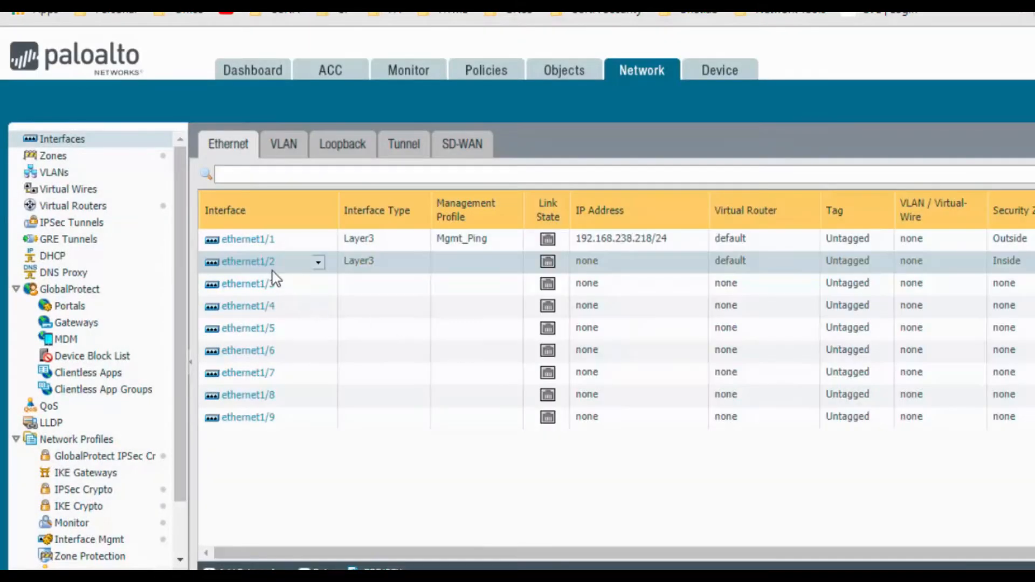
Reopen the ethernet1/2 settings and add the static IPv4 address 192.168.3.100/24
left_click(269, 264)
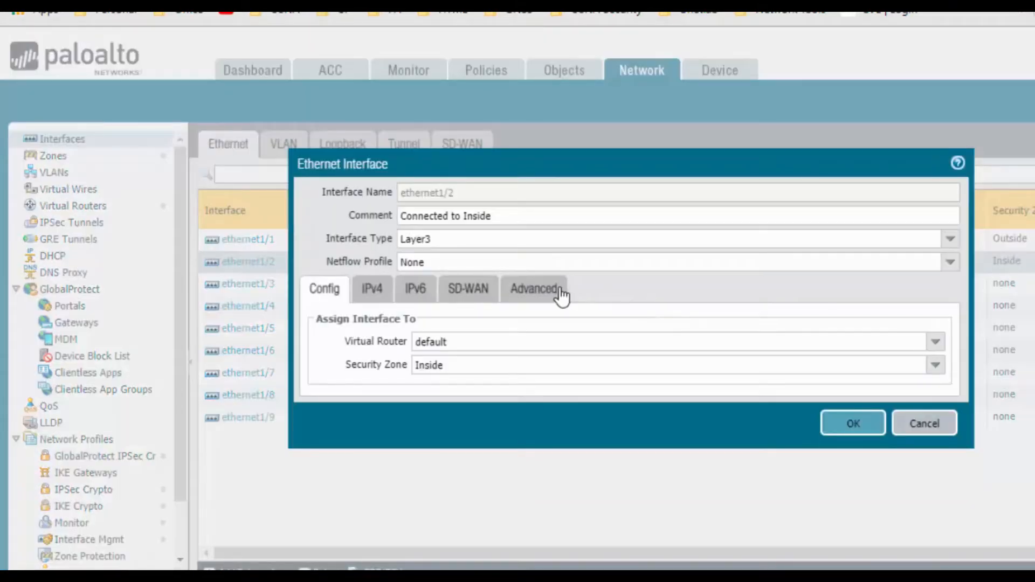
left_click(554, 291)
left_click(377, 285)
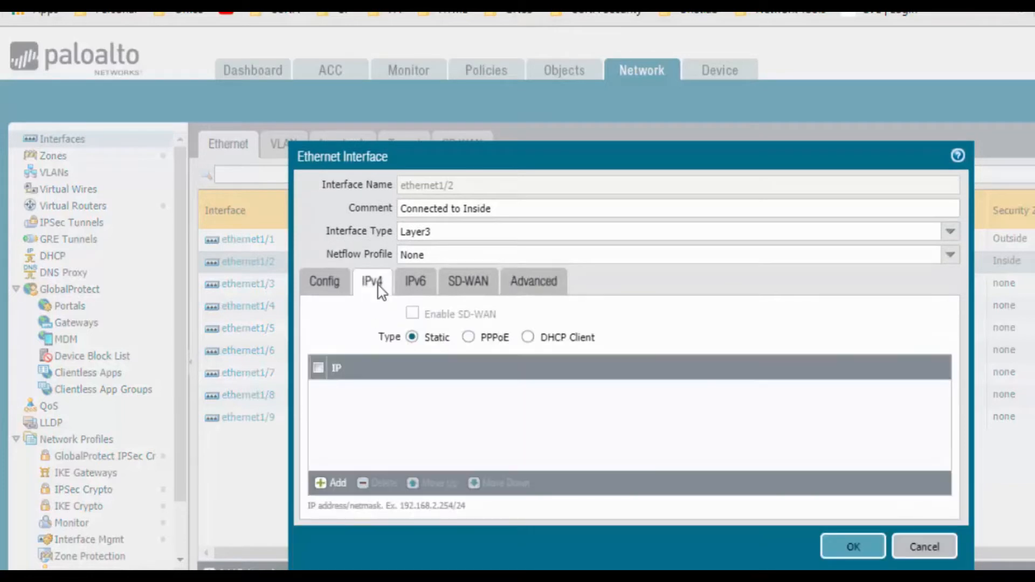
left_click(340, 482)
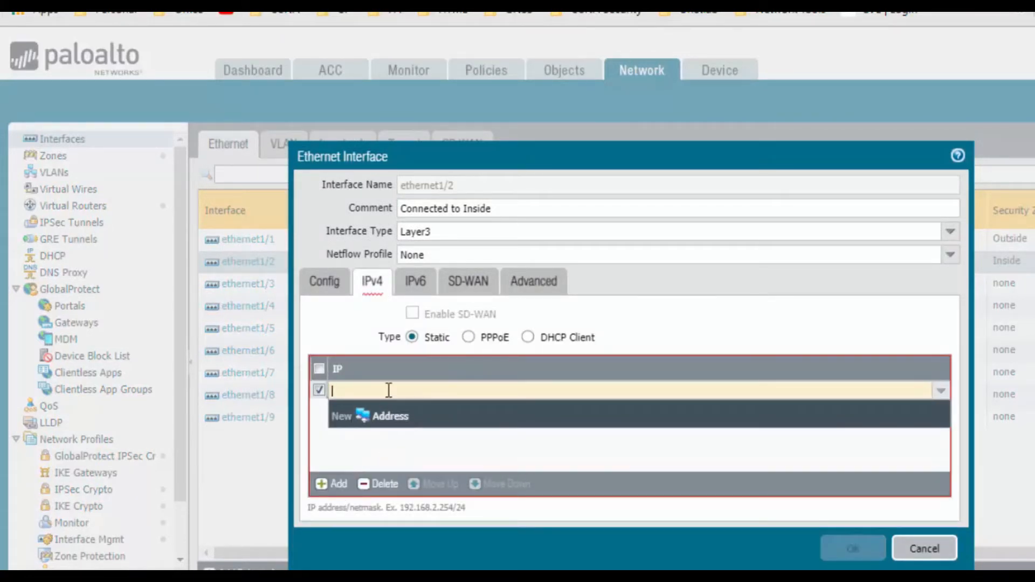
type("192")
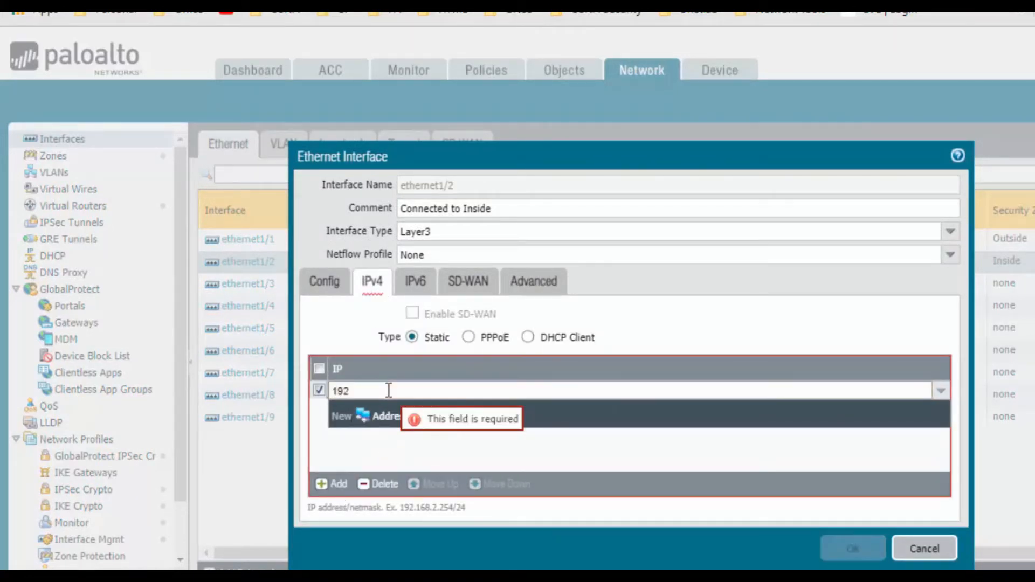
type(".168.3.100")
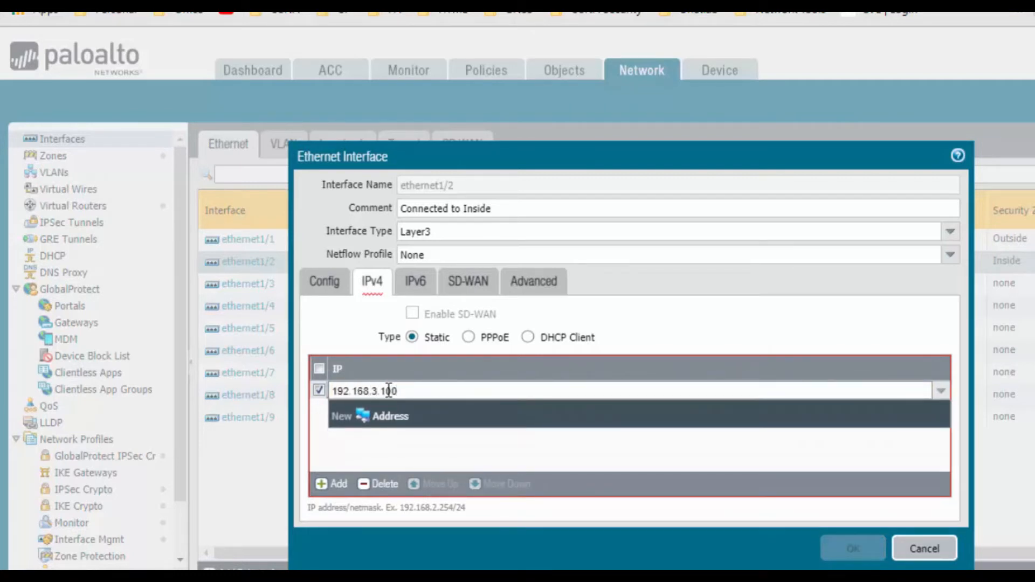
type("00/24")
Apply the Mgmt_Ping management profile to ethernet1/2 and save the interface settings
left_click(536, 285)
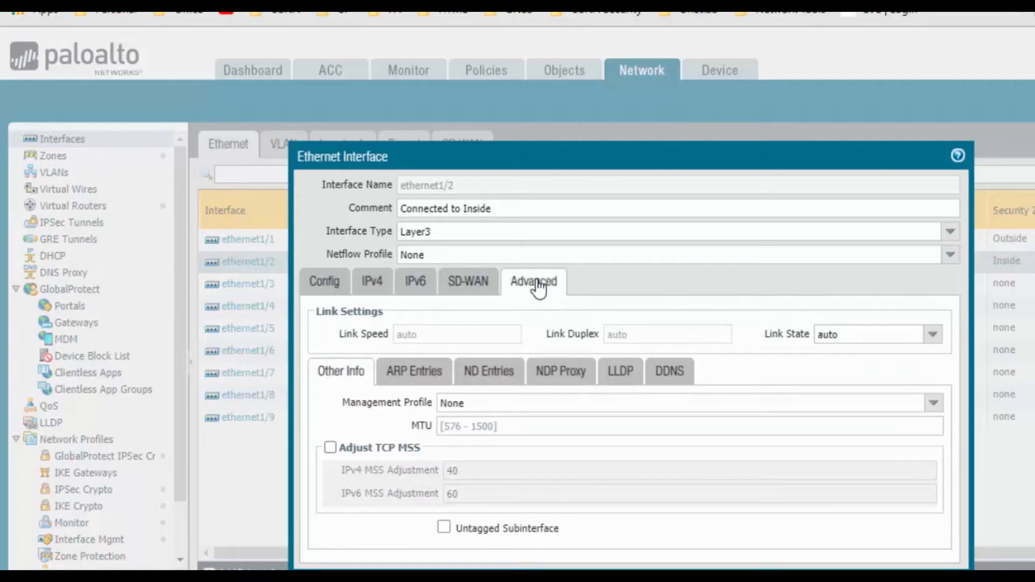
left_click(933, 403)
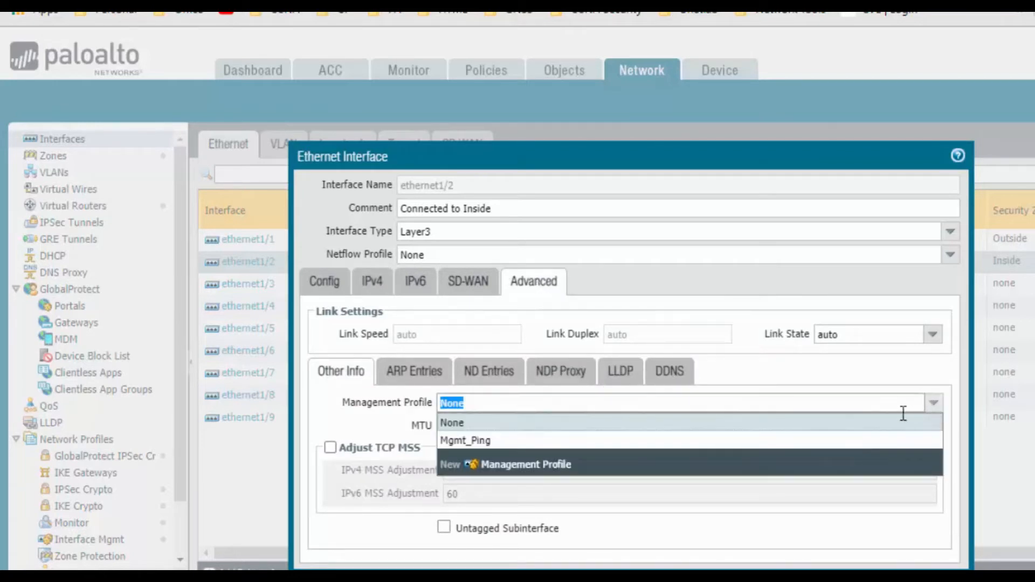
left_click(642, 446)
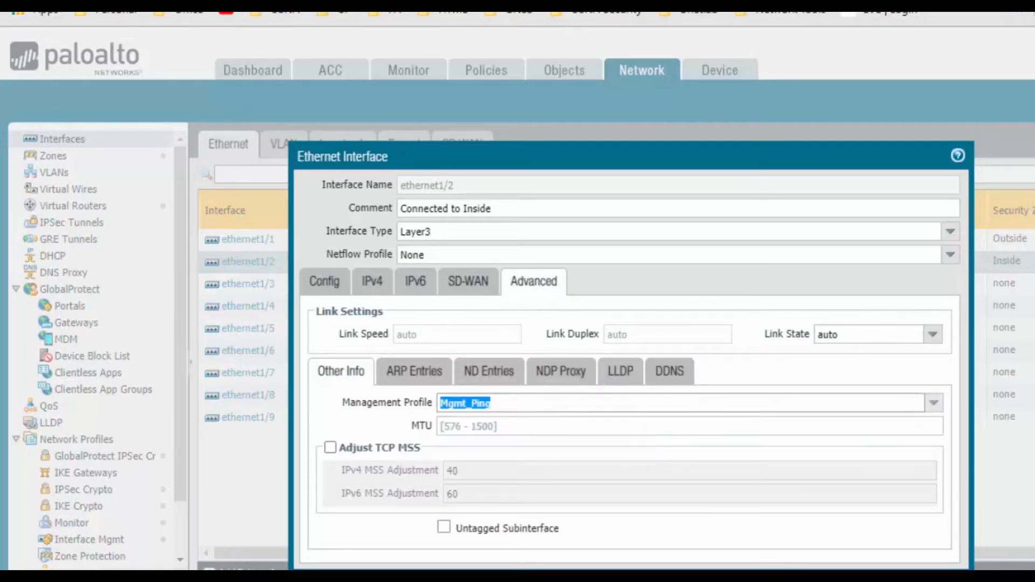
key("Return")
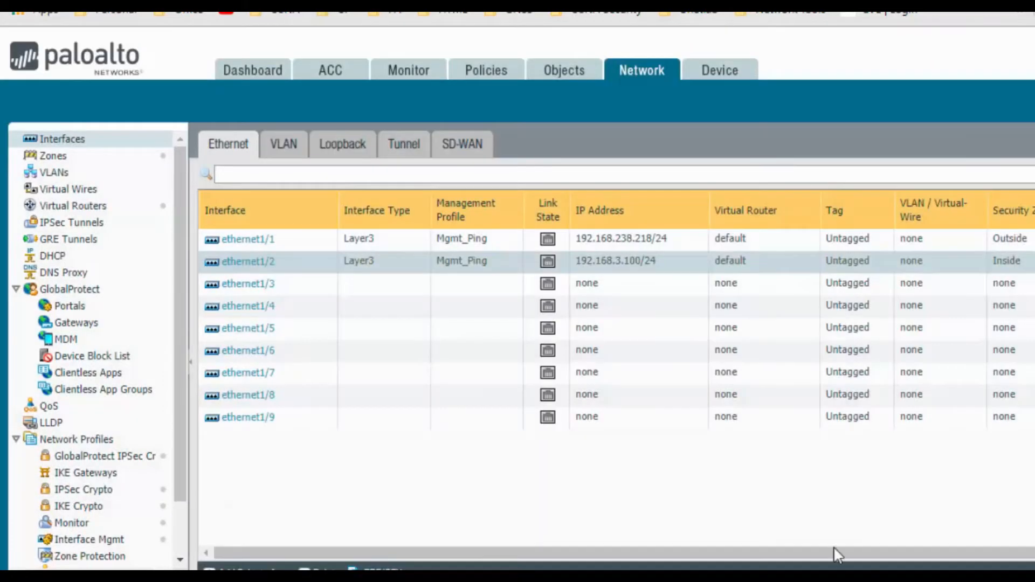
Give the ethernet1/3 interface the comment "Conected to DMZ" and set its interface type to Layer3
left_click(249, 285)
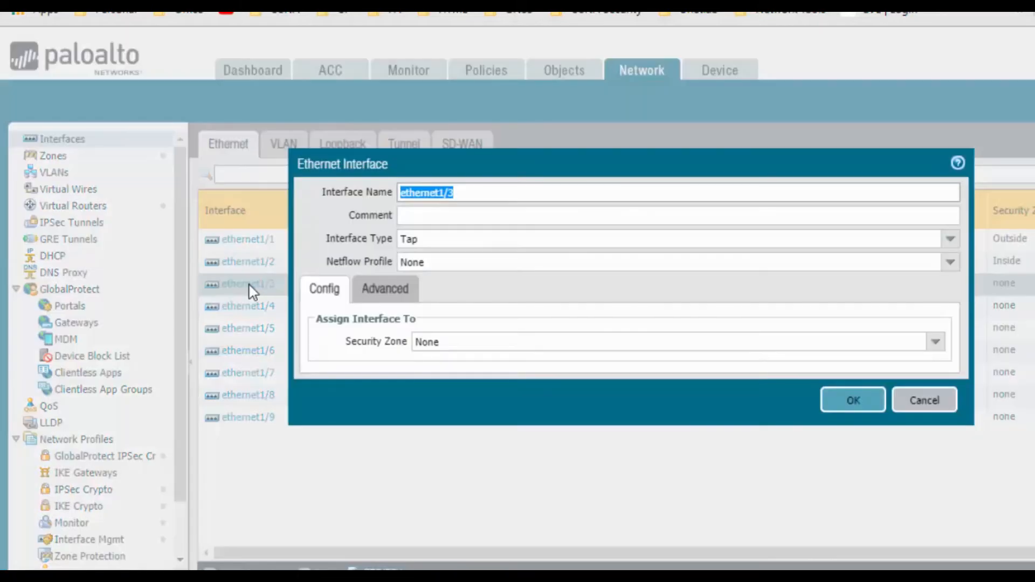
left_click(431, 215)
type("Co")
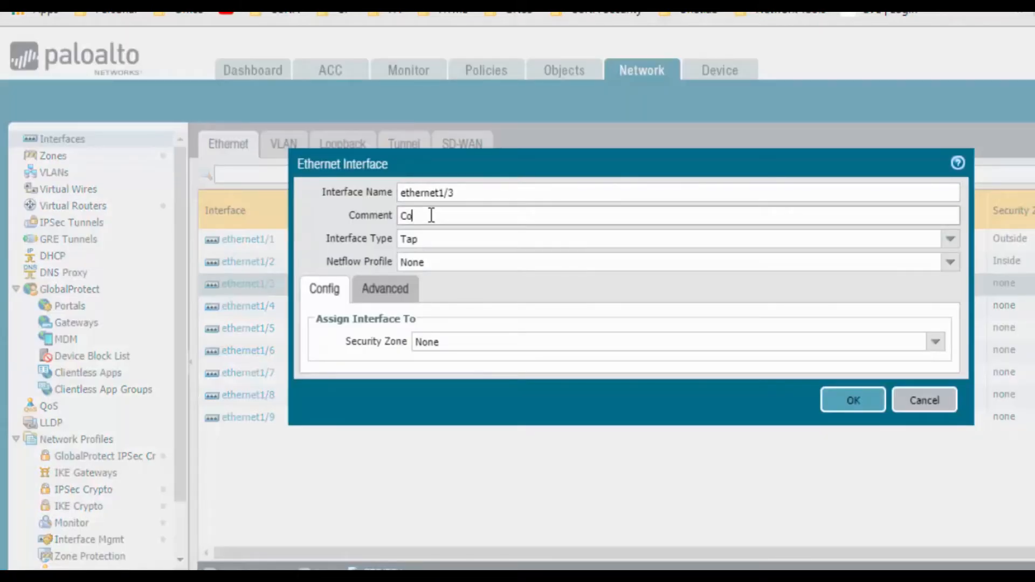
type("nected to DMZ")
left_click(950, 238)
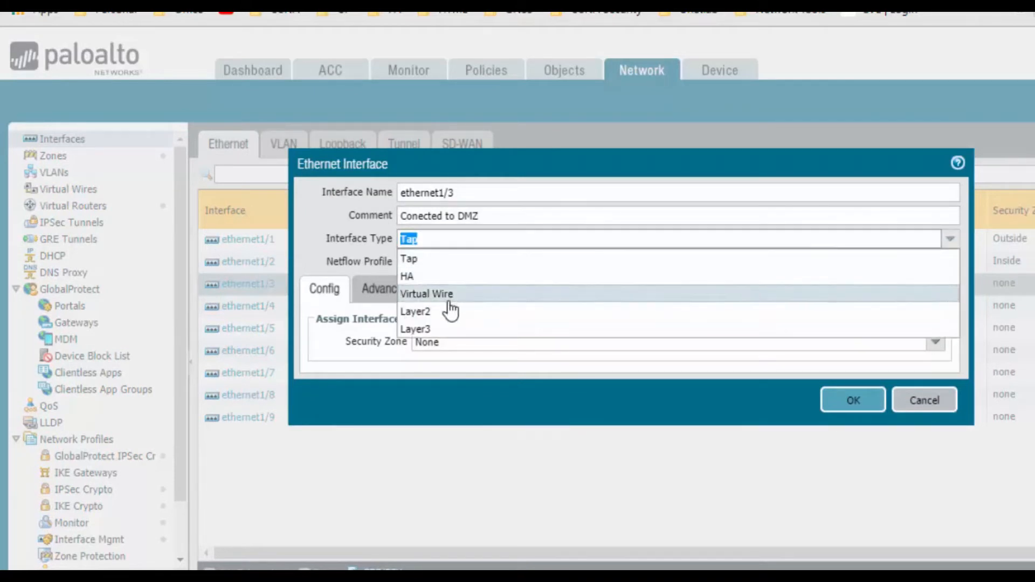
left_click(445, 333)
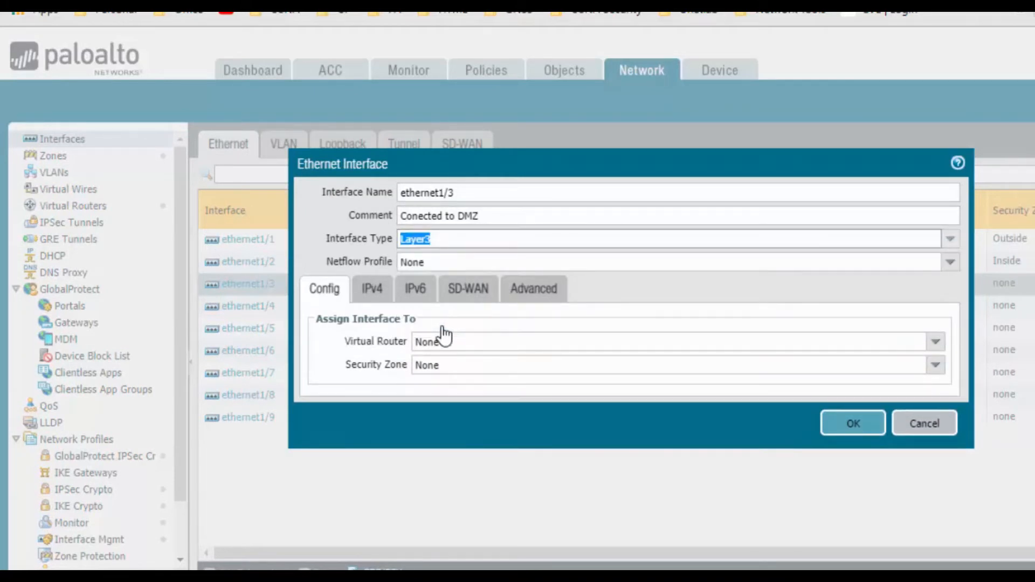
Assign ethernet1/3 to the default virtual router and the DMZ security zone
left_click(937, 343)
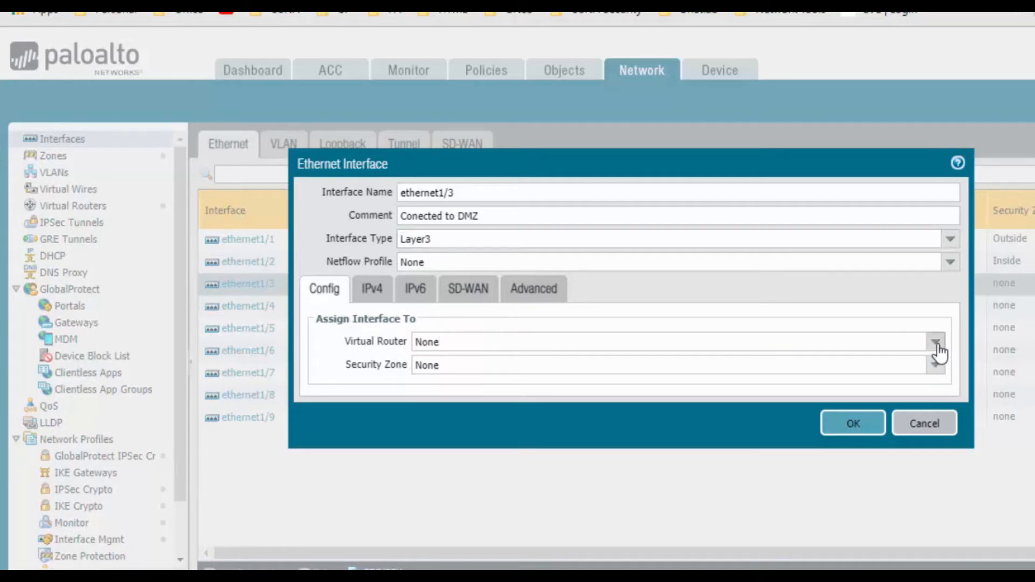
left_click(675, 380)
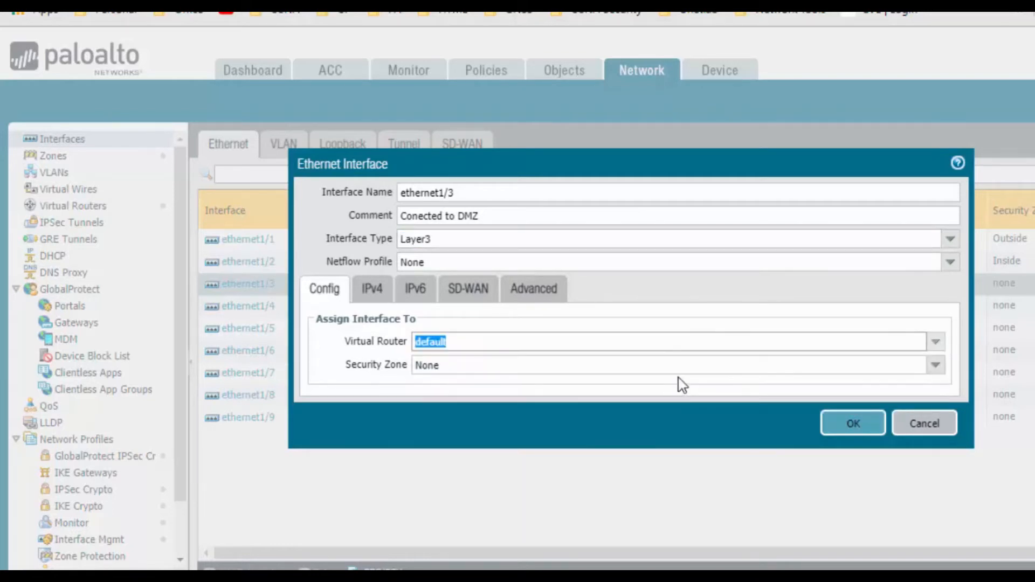
left_click(934, 366)
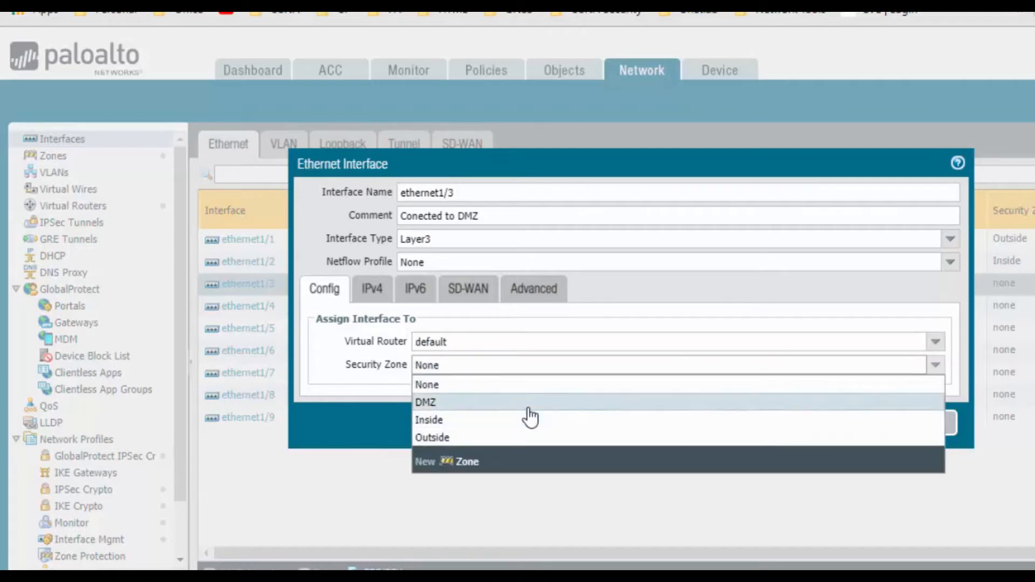
left_click(530, 403)
Add the static IPv4 address 192.168.2.100/24 to ethernet1/3
left_click(526, 302)
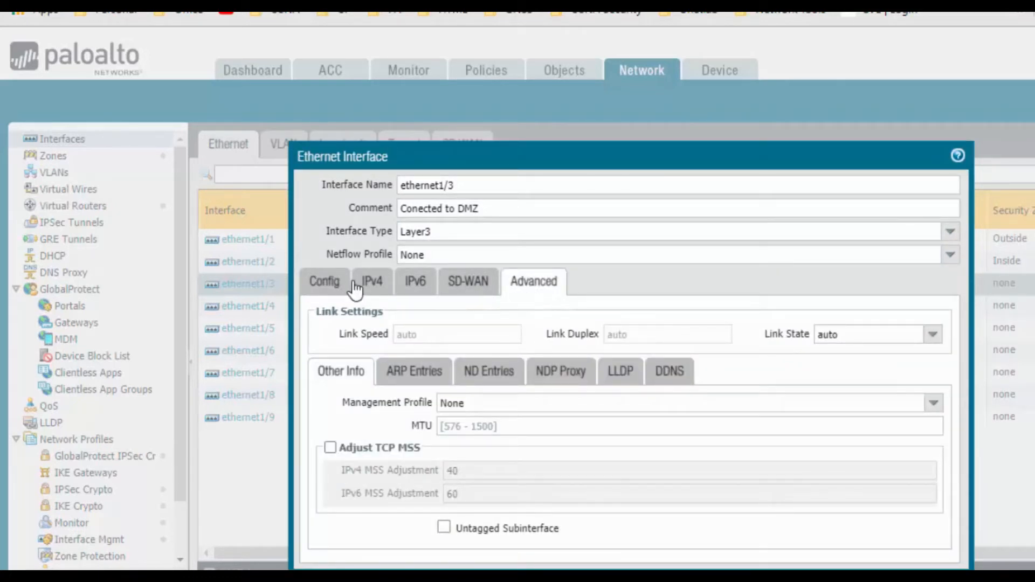
left_click(374, 283)
left_click(333, 482)
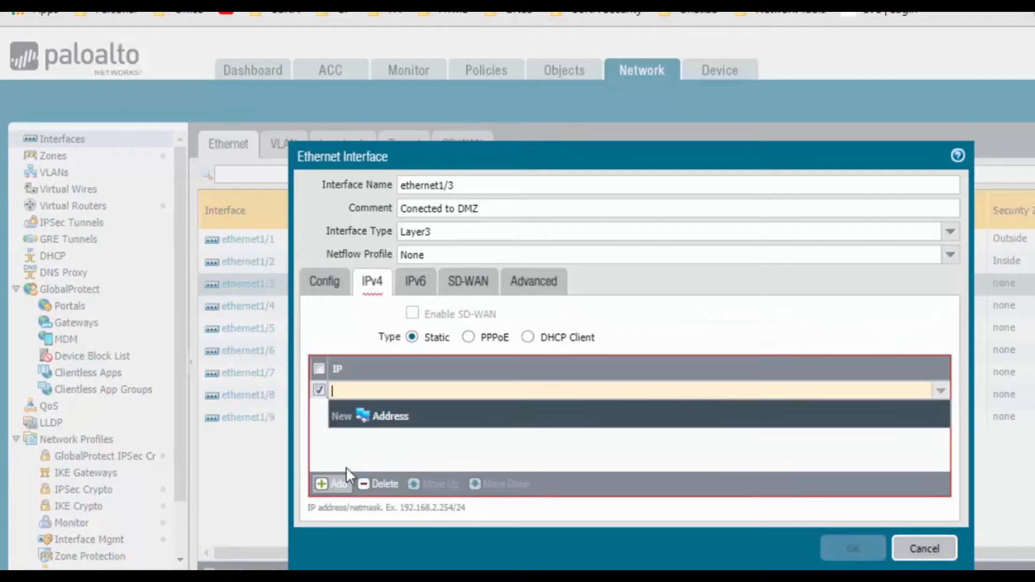
type("192.1")
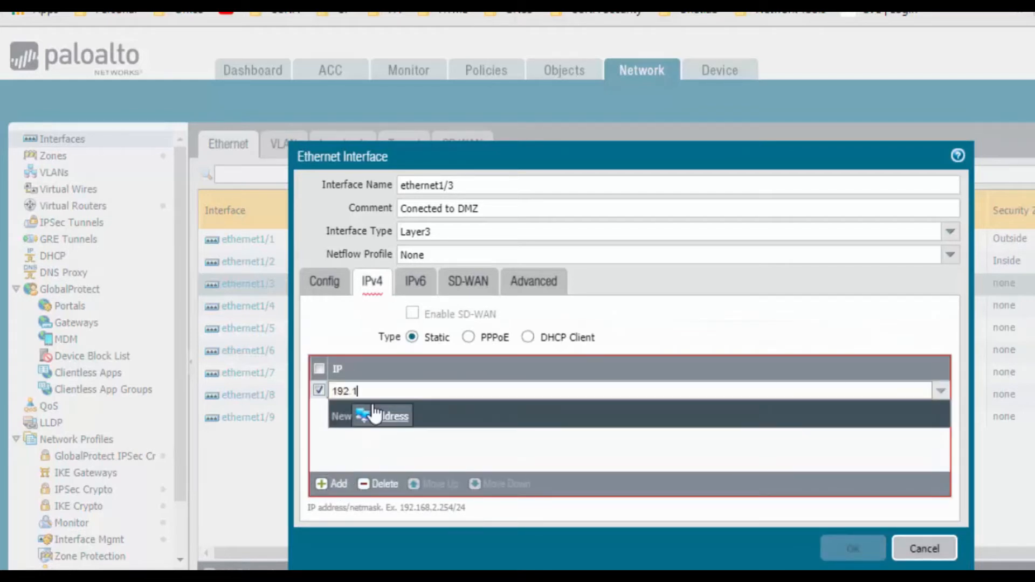
type("68.2.100/24")
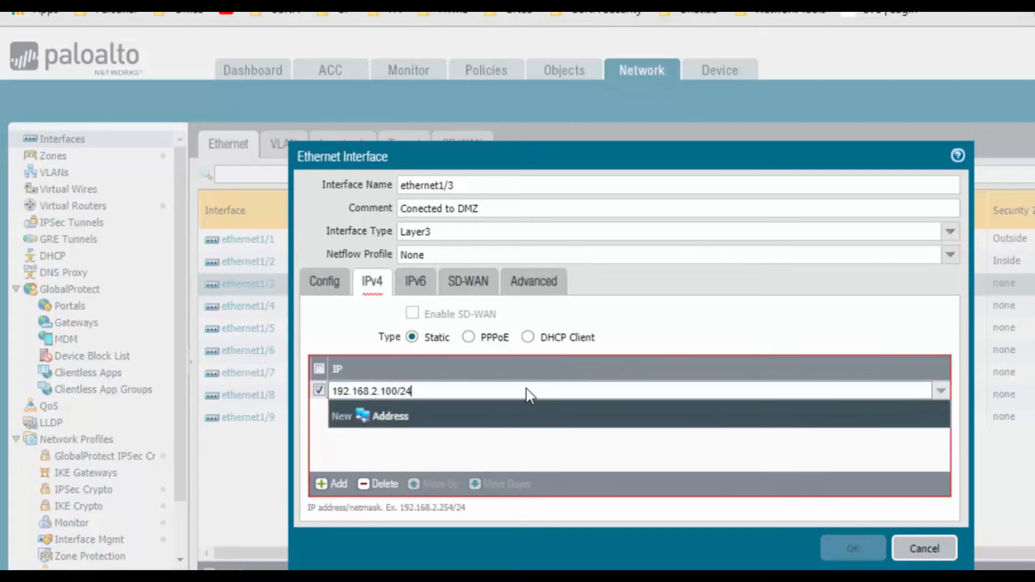
left_click(485, 462)
Apply the Mgmt_Ping management profile to ethernet1/3 and save the interface settings
left_click(540, 290)
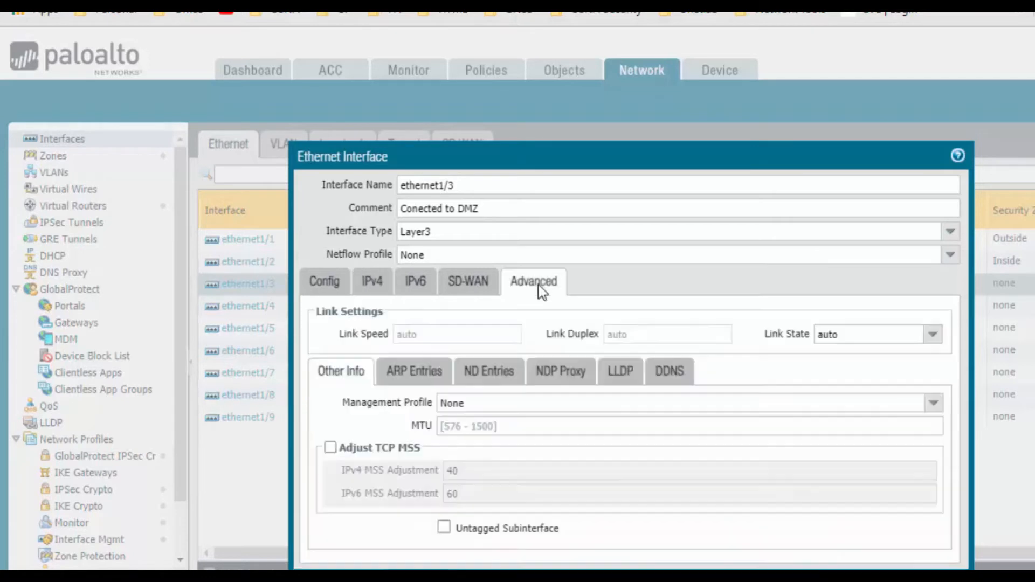
left_click(934, 404)
left_click(547, 439)
left_click(868, 580)
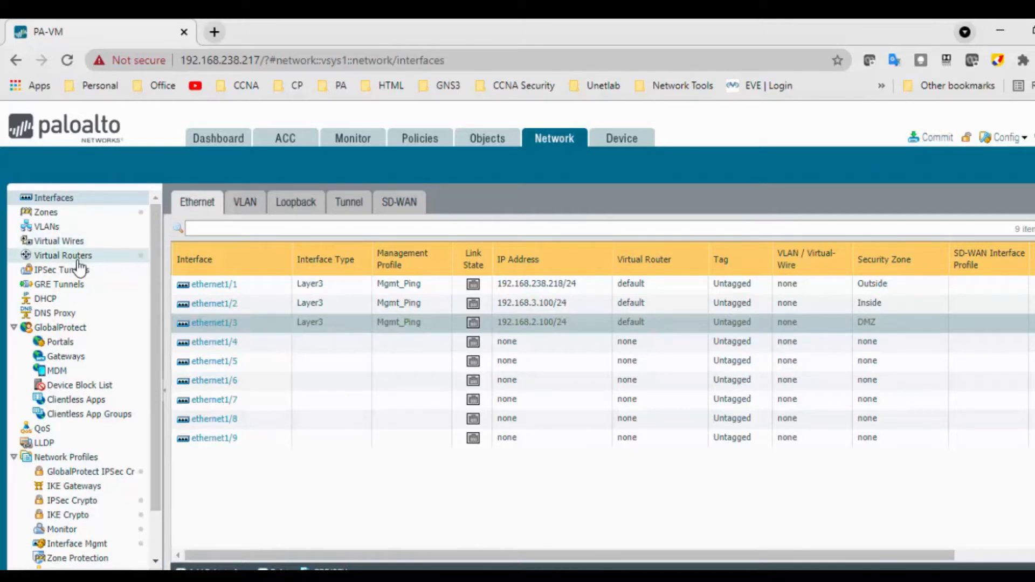
Open the default virtual router and add a new IPv4 static route named Default_Route
left_click(78, 261)
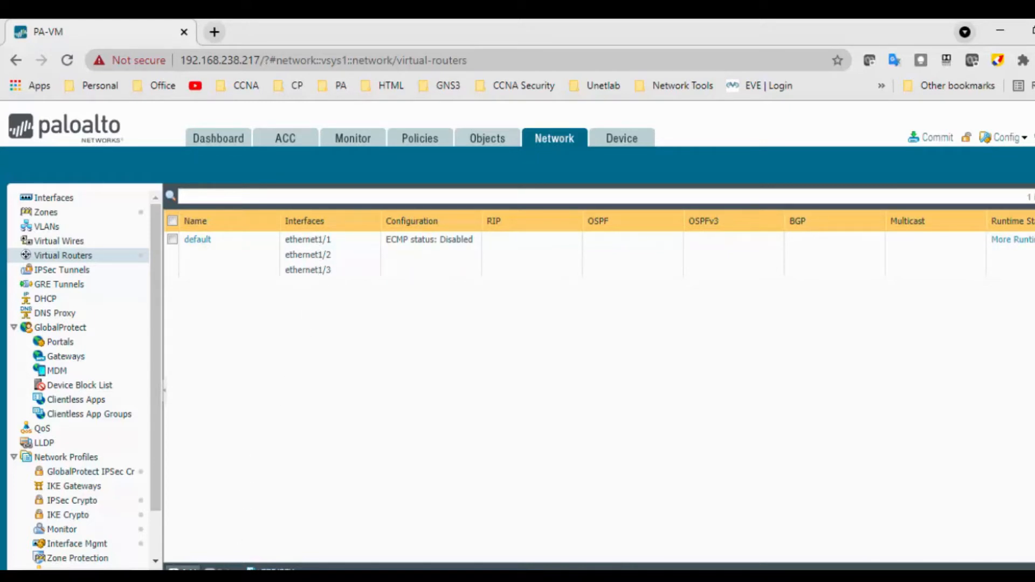
left_click(185, 570)
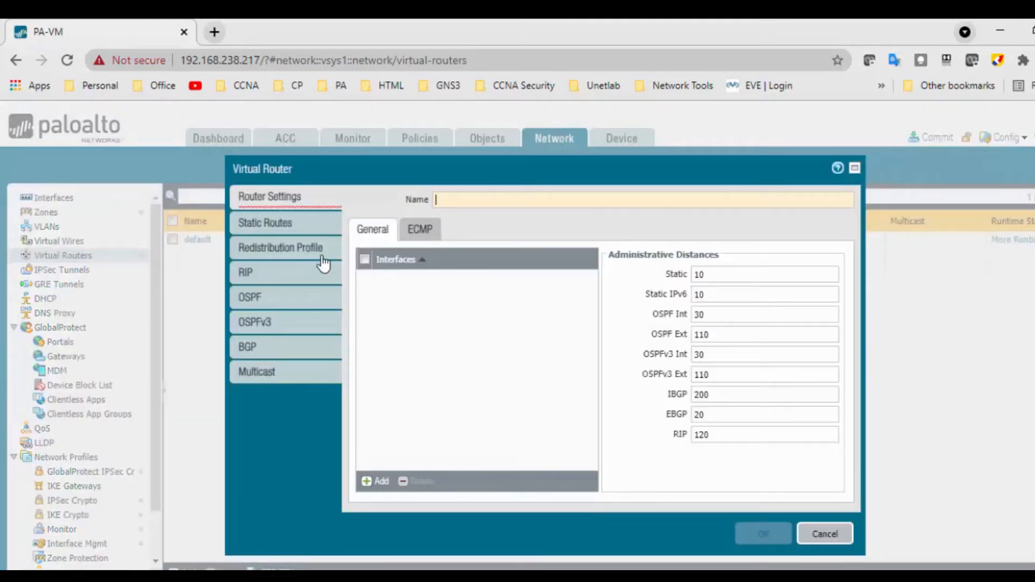
left_click(825, 534)
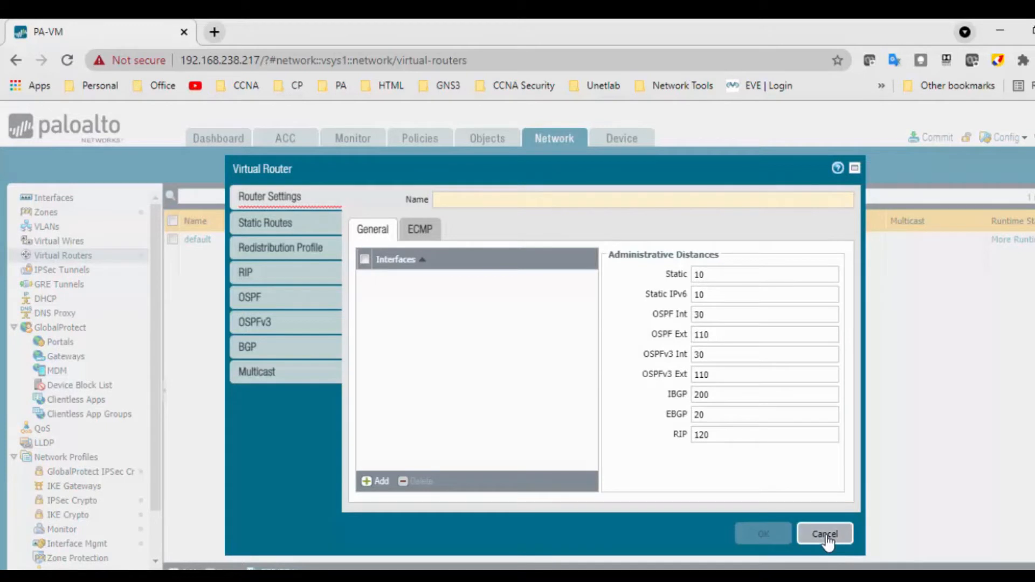
mouse_move(260, 256)
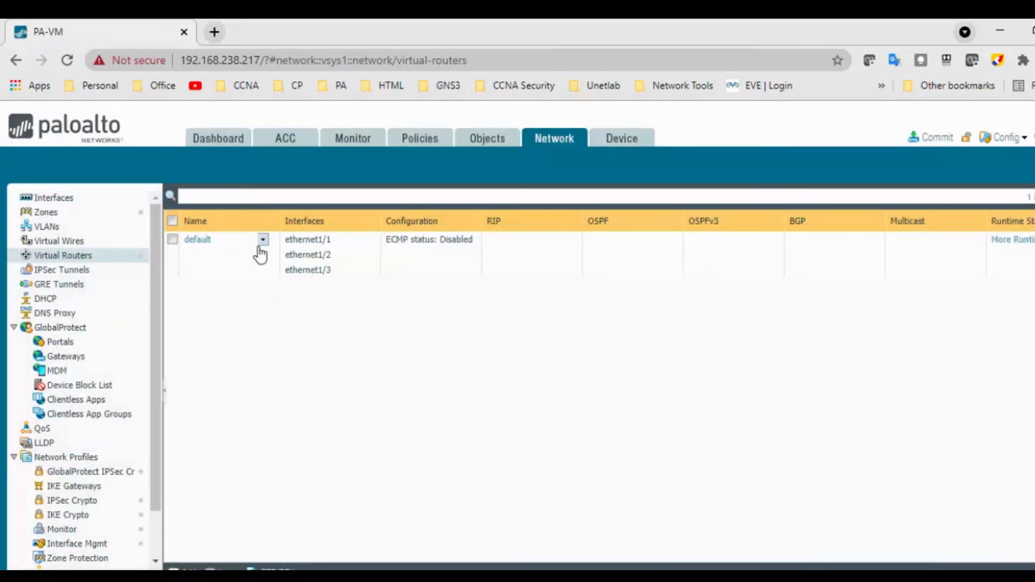
left_click(203, 246)
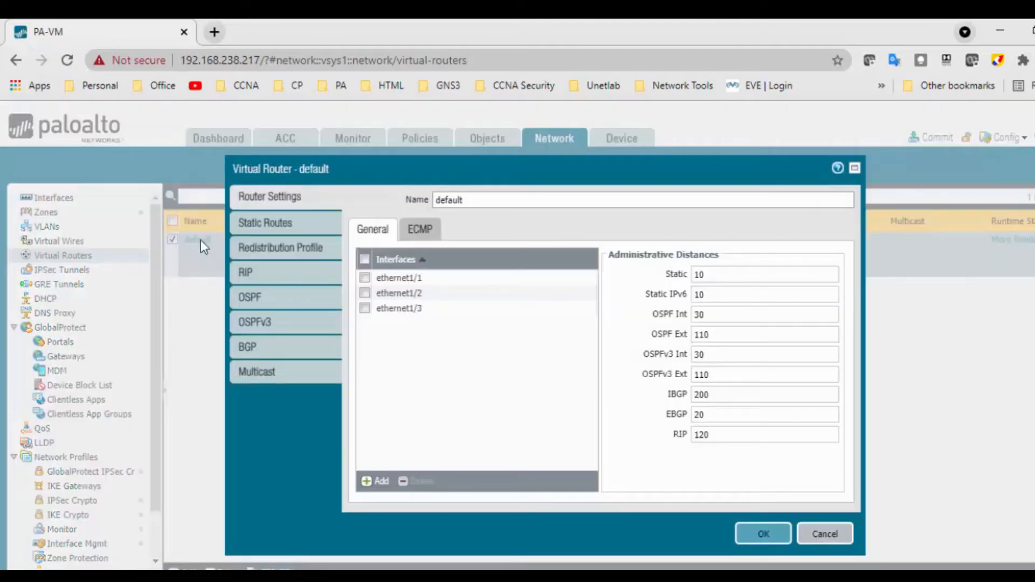
left_click(478, 201)
left_click_drag(478, 201, 429, 202)
left_click(280, 225)
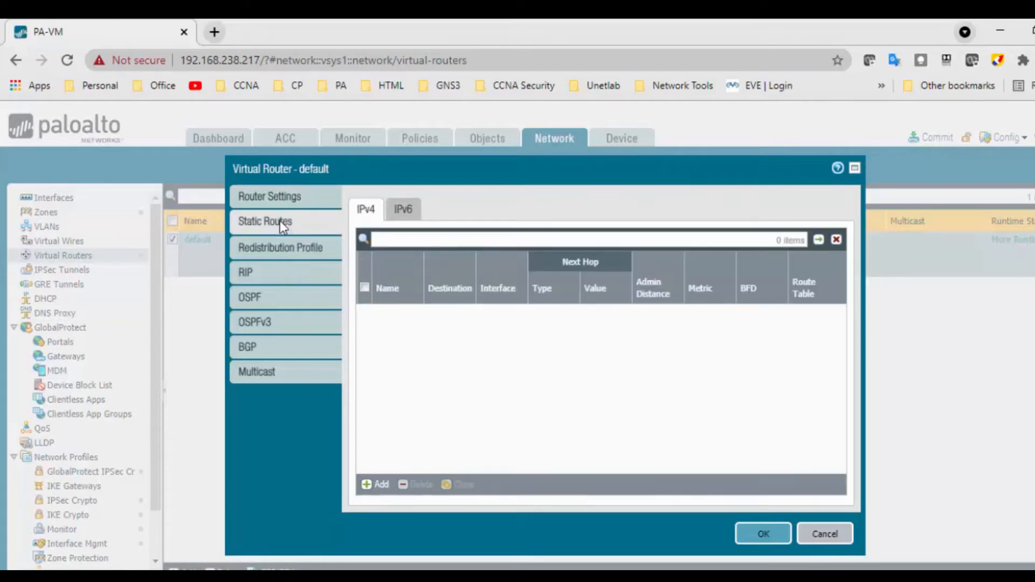
left_click(377, 484)
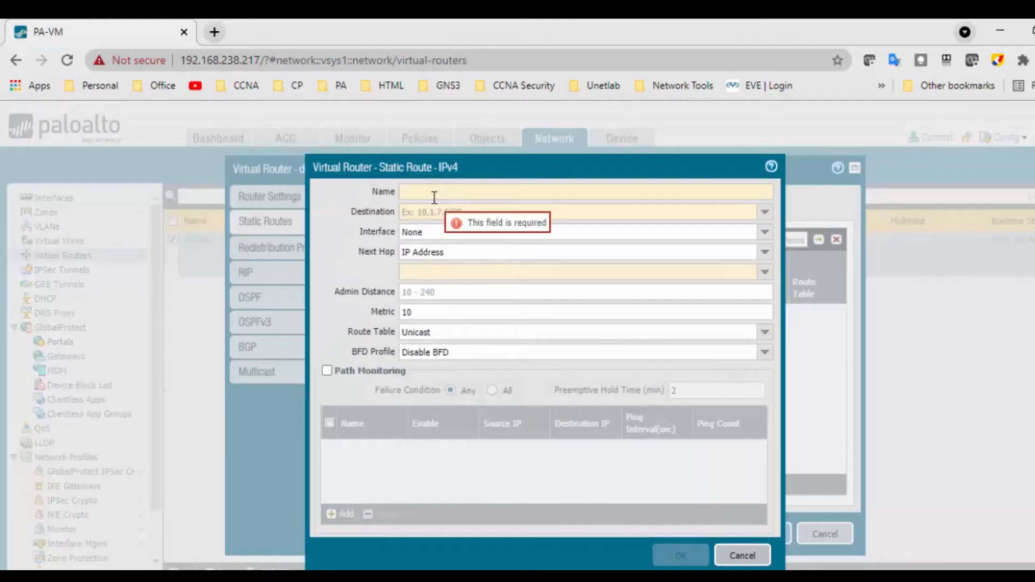
type("Default-Route")
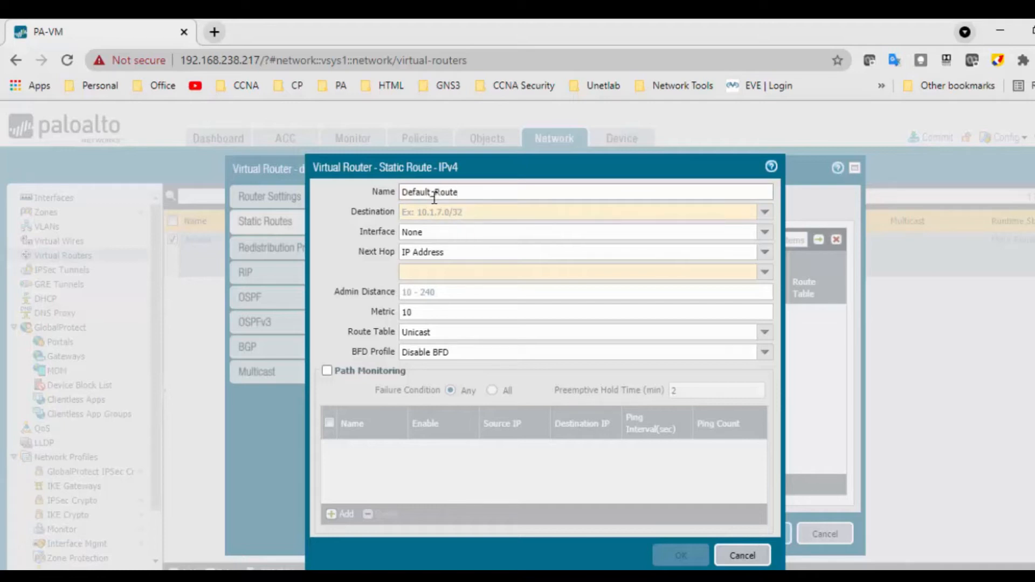
Set the static route's destination to 0.0.0.0/0 and its outgoing interface to ethernet1/1
left_click(433, 214)
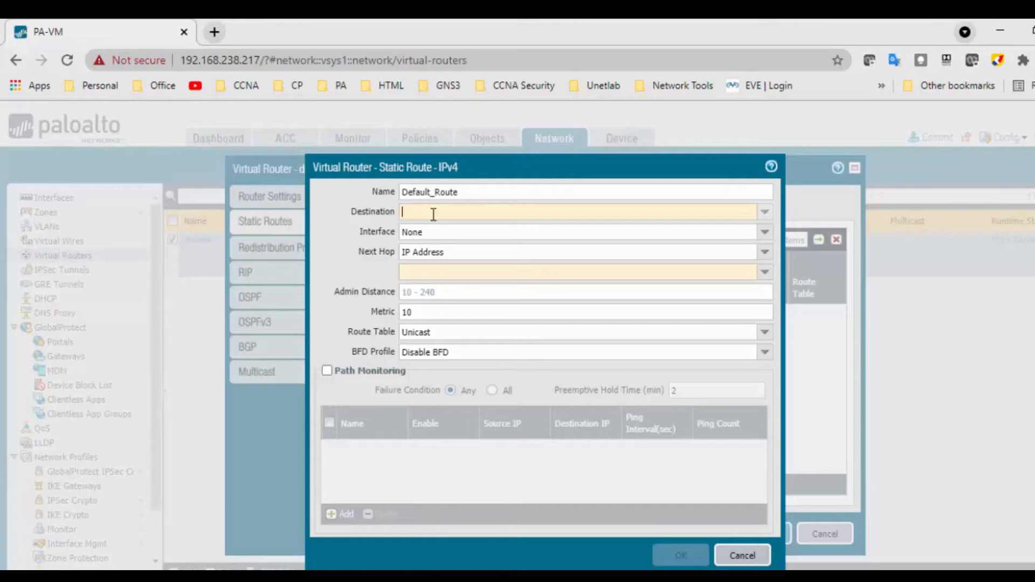
type(".0.0.0/0")
key("Tab")
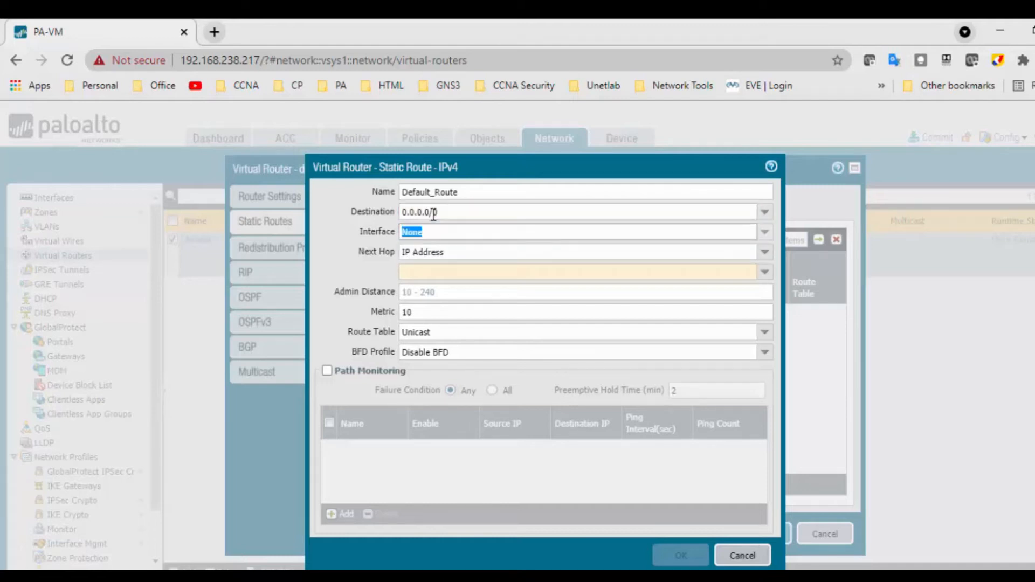
left_click(770, 234)
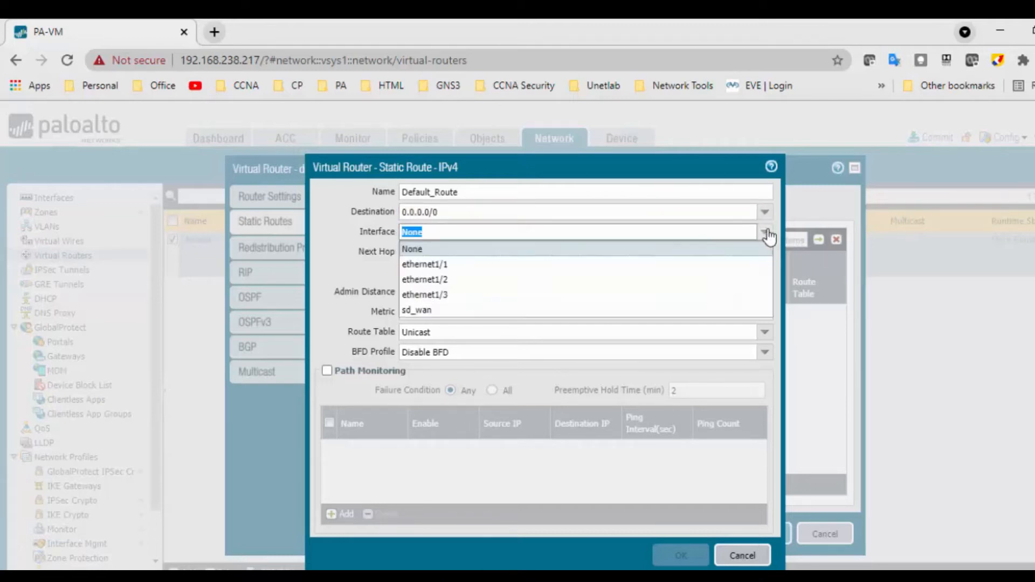
left_click(563, 266)
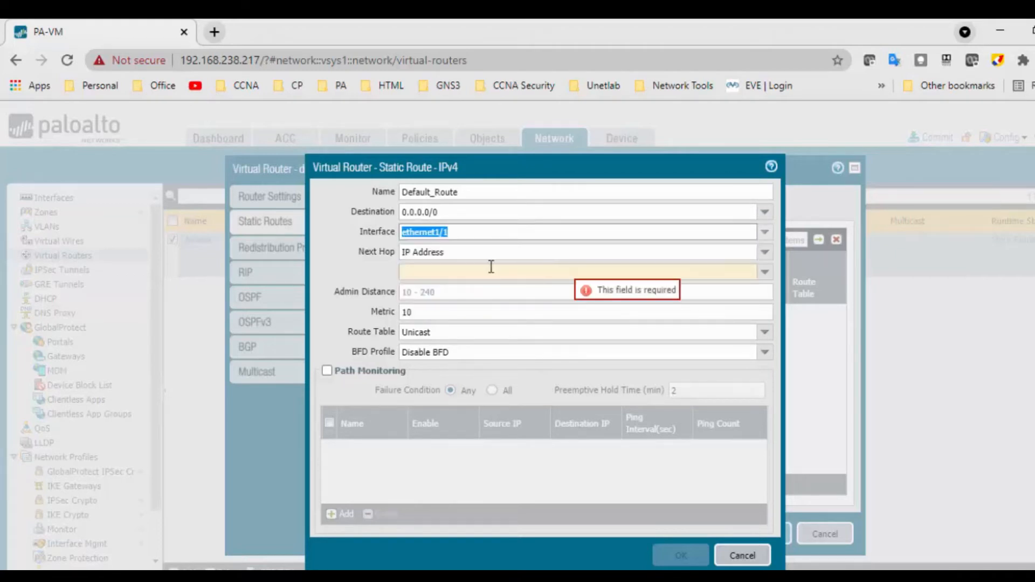
Set the route's next hop IP address to 192.168.238.2, then save the route and the virtual router
left_click(457, 271)
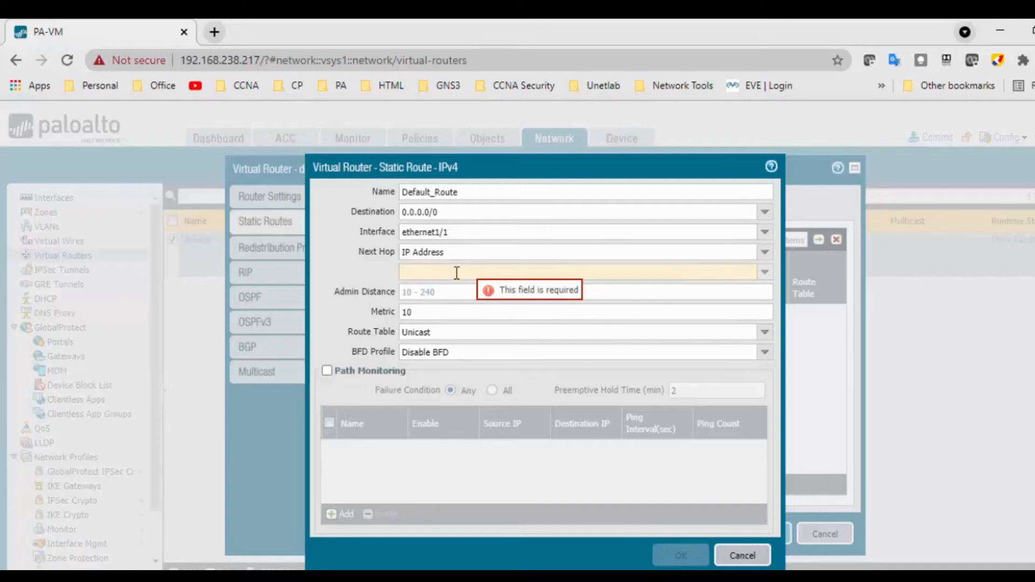
type("192.168.238.2")
key("Tab")
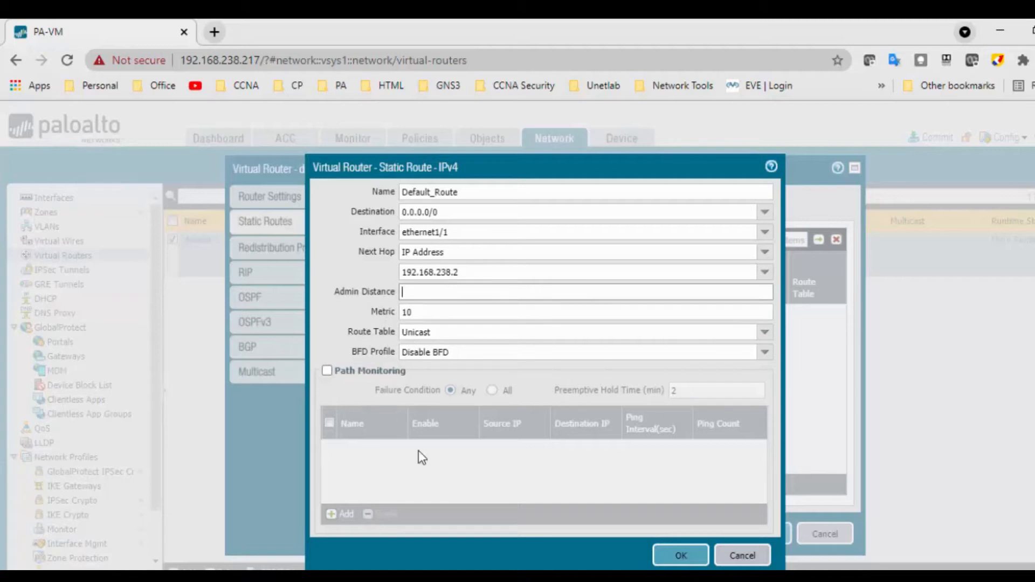
left_click(692, 561)
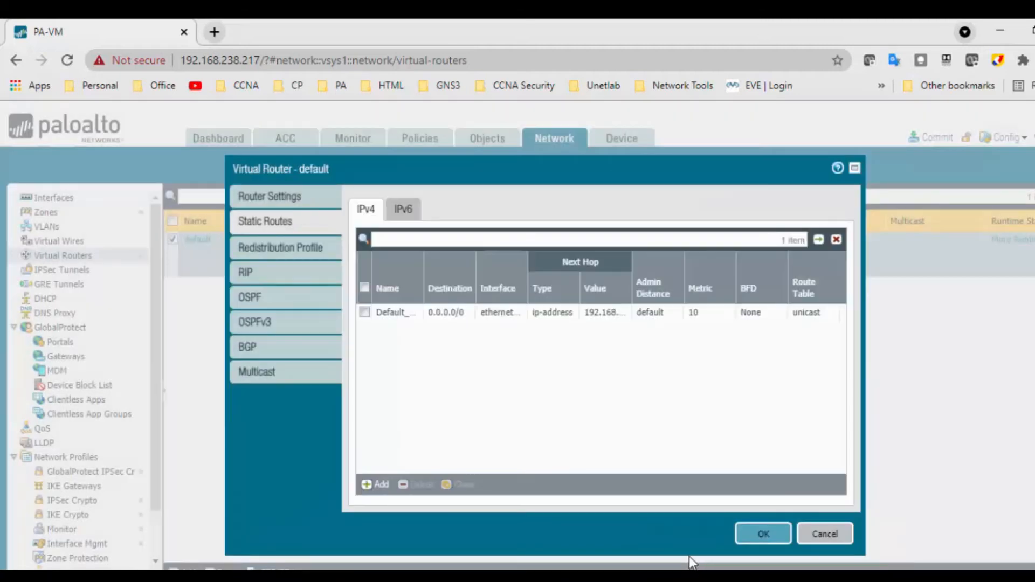
left_click(763, 534)
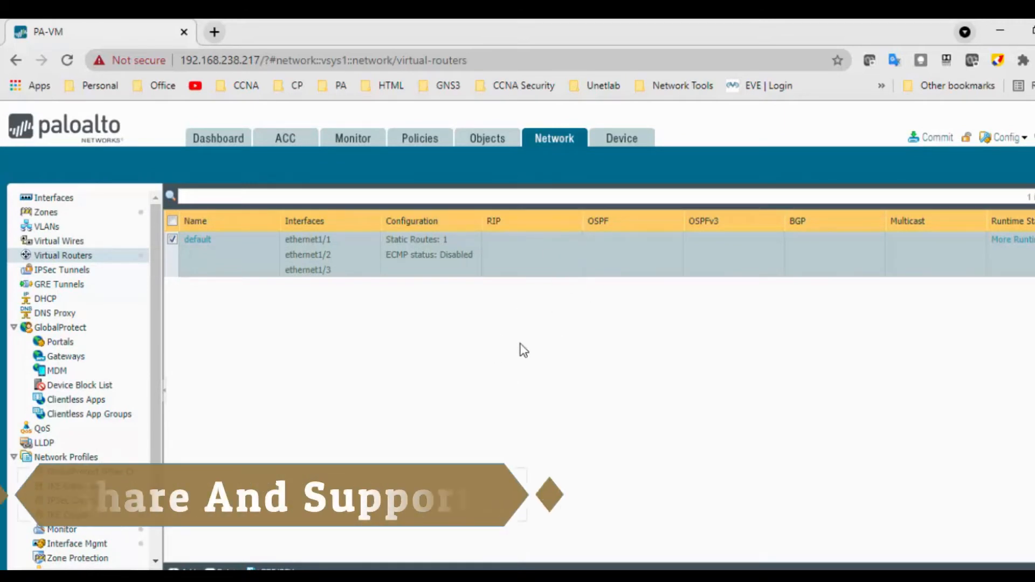
Add a security policy rule named Inside-To_Outside with the universal (default) rule type
left_click(425, 142)
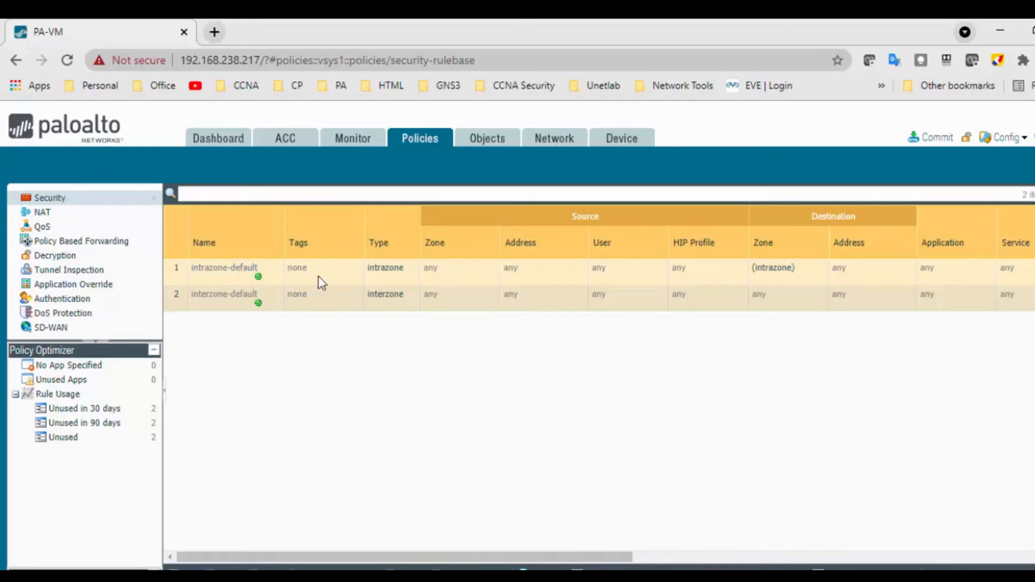
left_click_drag(626, 557, 712, 557)
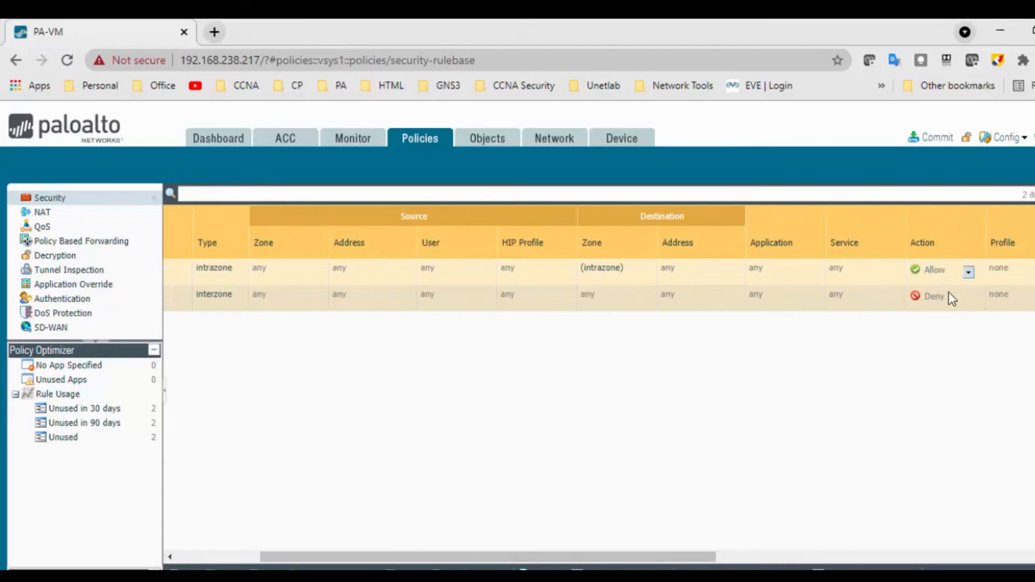
left_click_drag(706, 557, 624, 557)
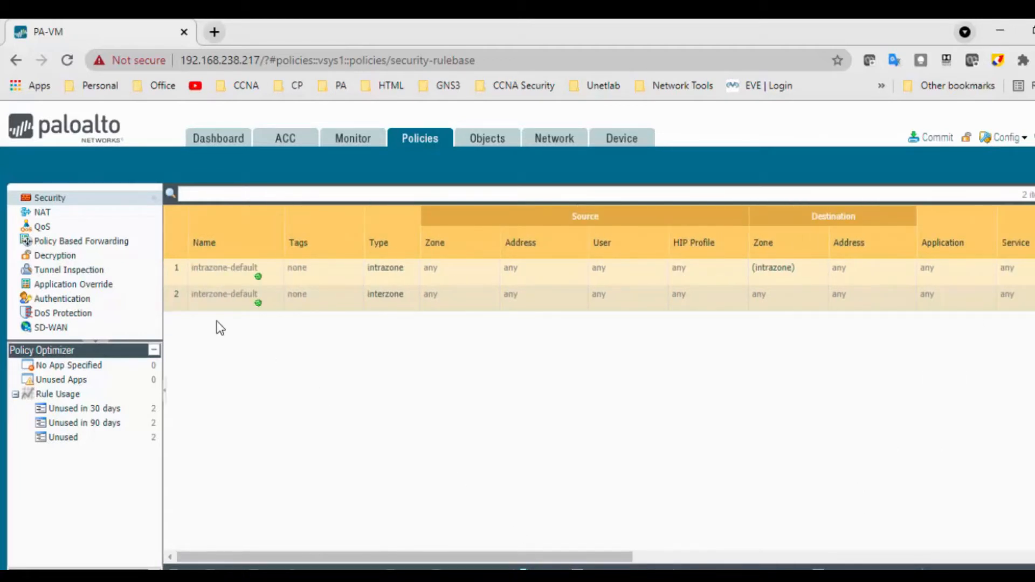
mouse_move(438, 561)
left_mouse_down()
mouse_move(674, 561)
mouse_move(442, 563)
left_mouse_up()
left_click(188, 566)
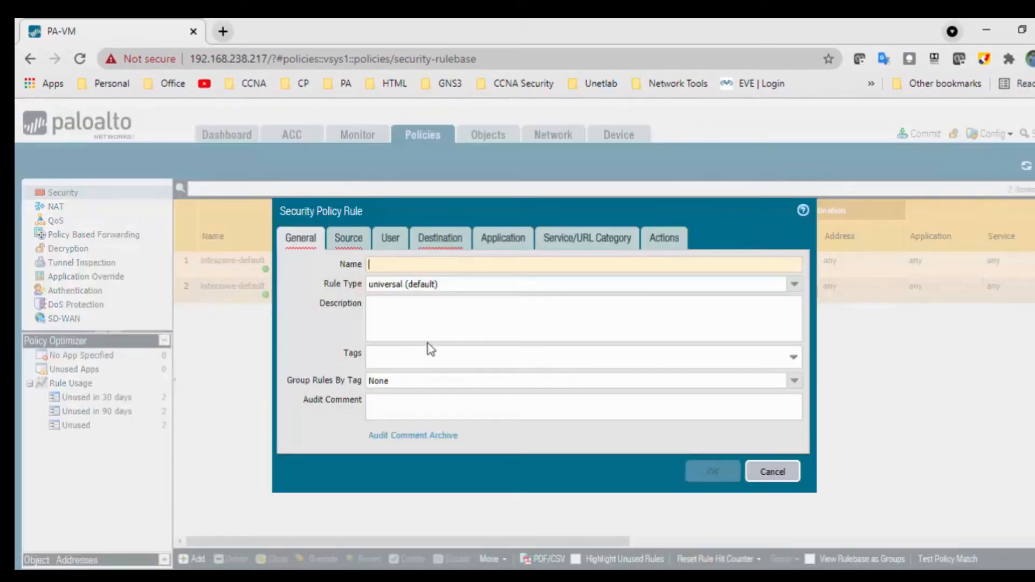
type("Inside")
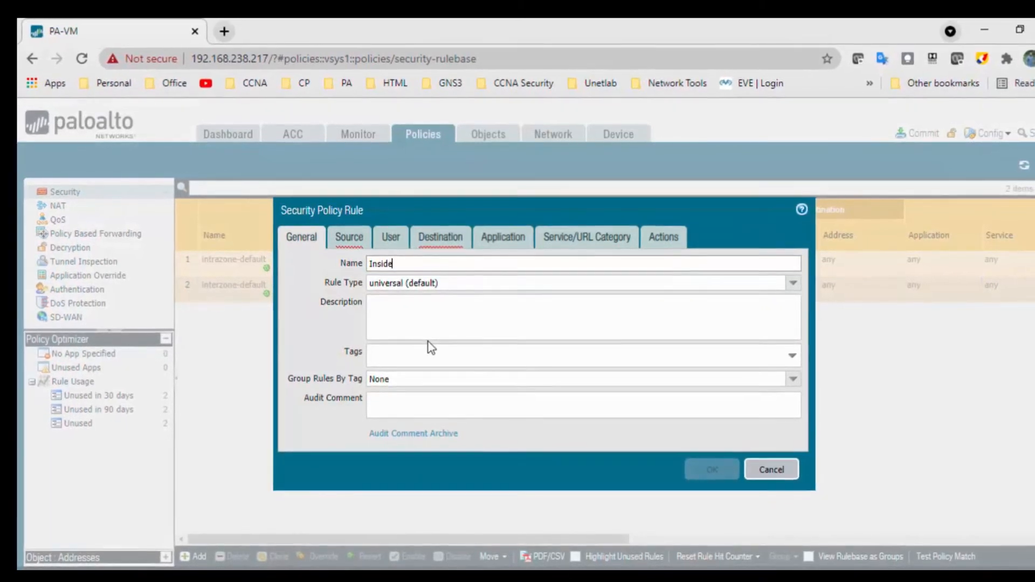
type("-To")
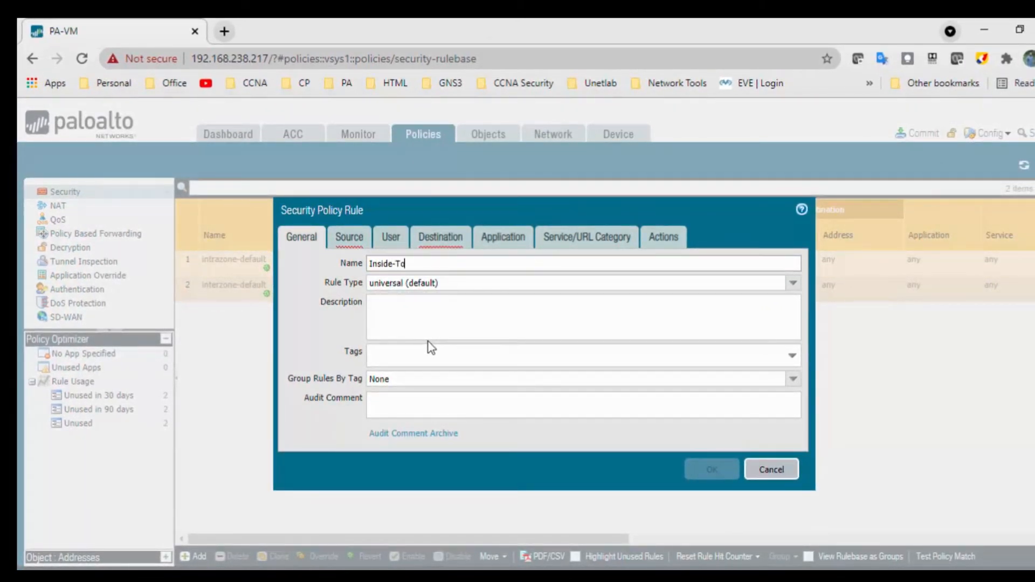
type("_Outside")
left_click(453, 287)
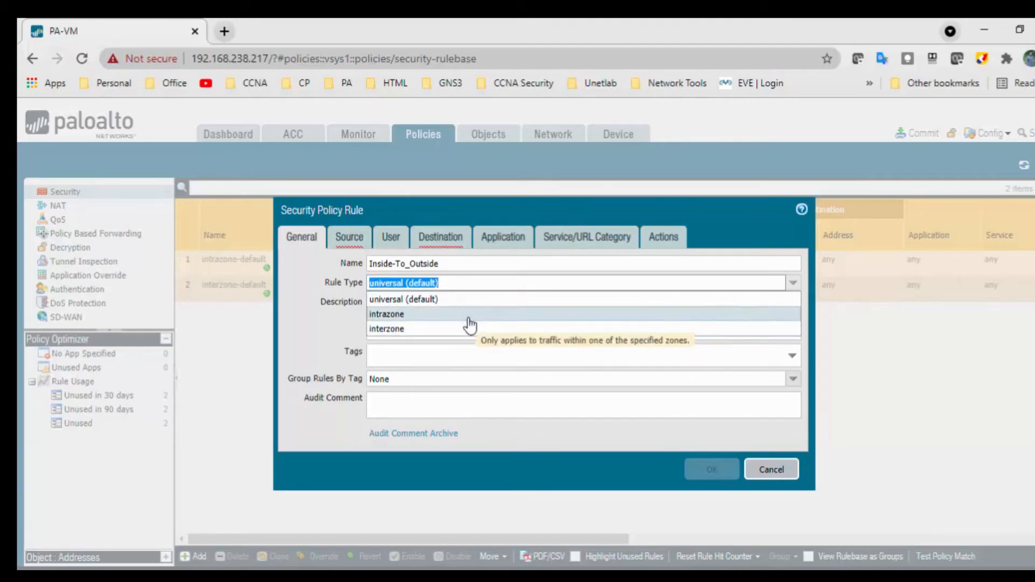
left_click(403, 300)
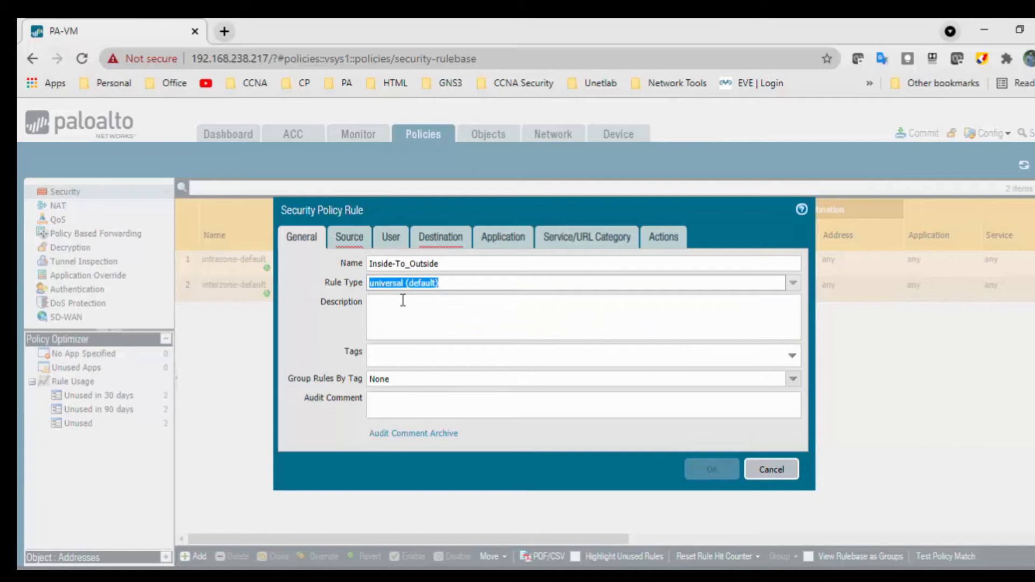
Set the security rule's source zone to Inside and its destination zone to Outside
left_click(347, 247)
left_click(309, 438)
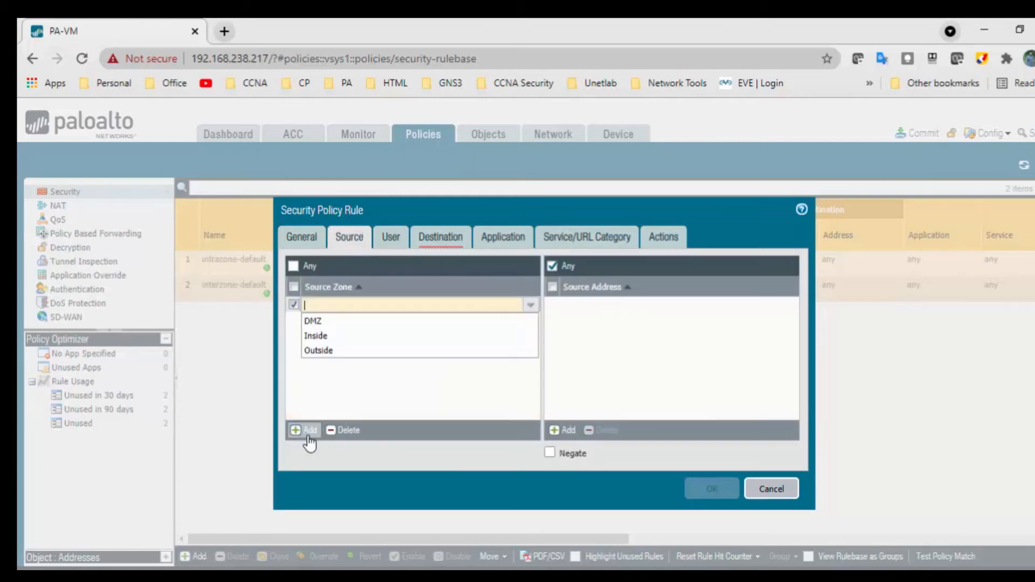
left_click(323, 339)
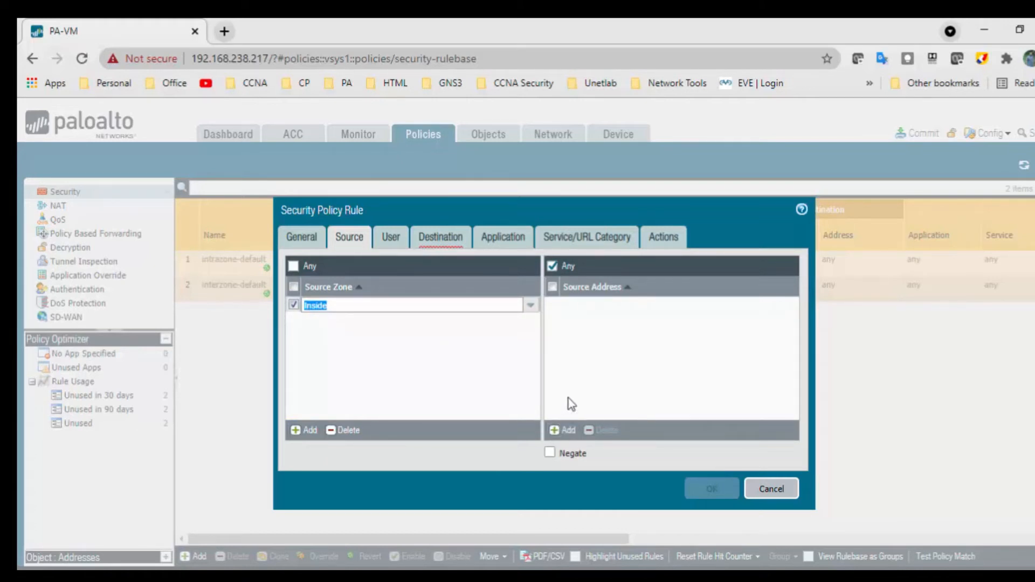
left_click(581, 345)
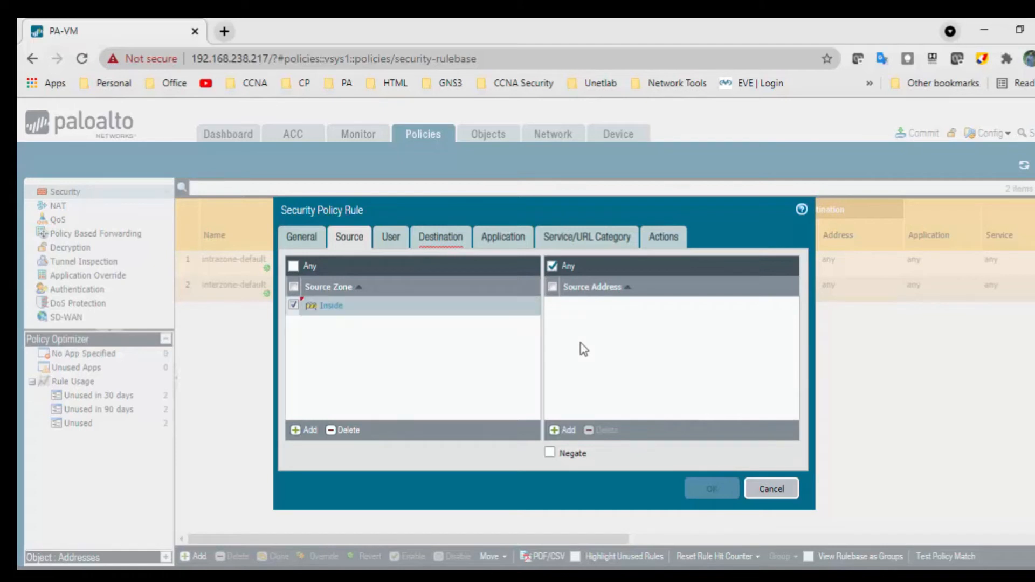
left_click(455, 247)
left_click(306, 430)
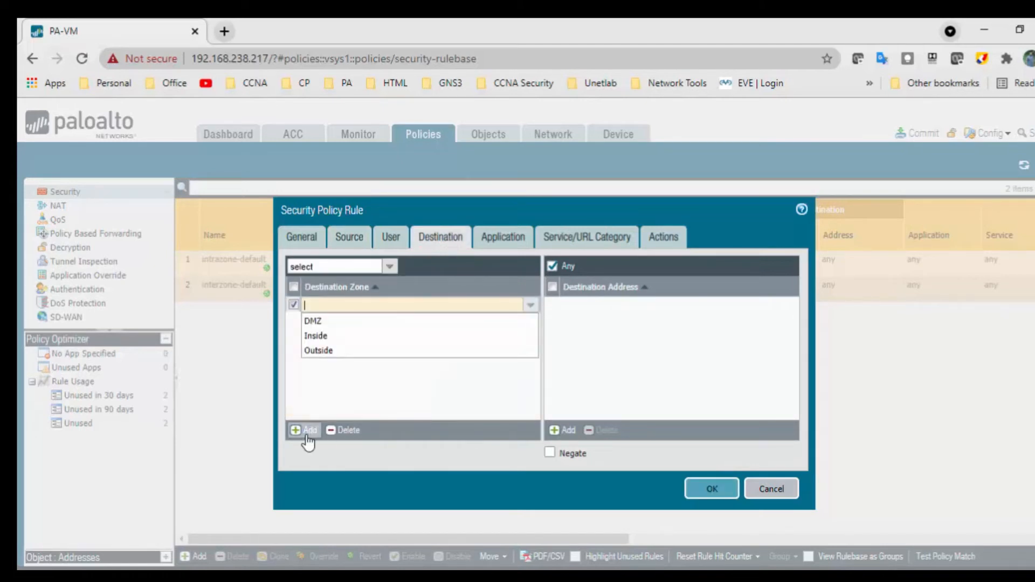
left_click(318, 351)
left_click(375, 376)
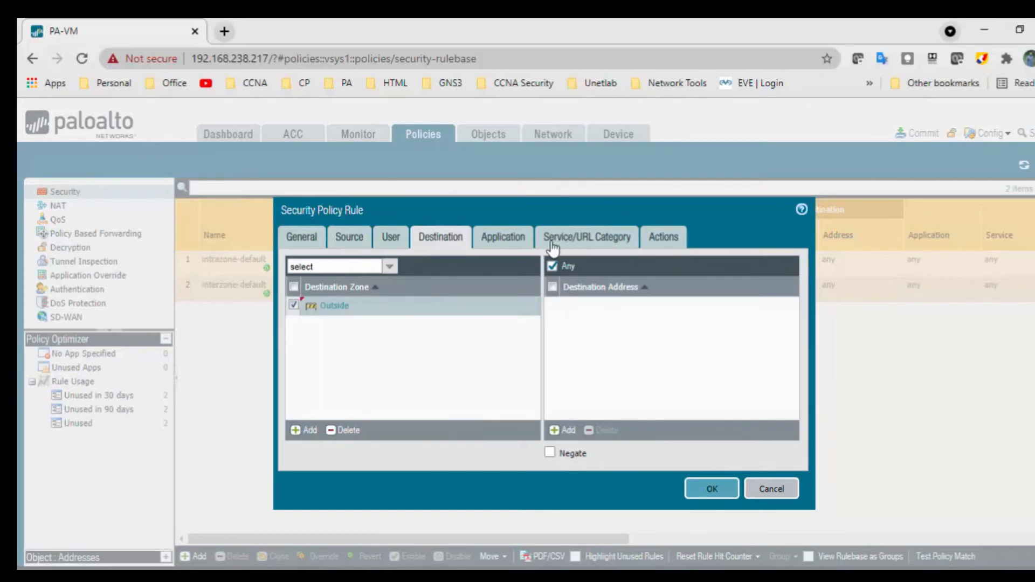
Enable logging at session start for the Inside-To_Outside rule, keeping the Allow action, and save the rule
left_click(512, 240)
left_click(566, 241)
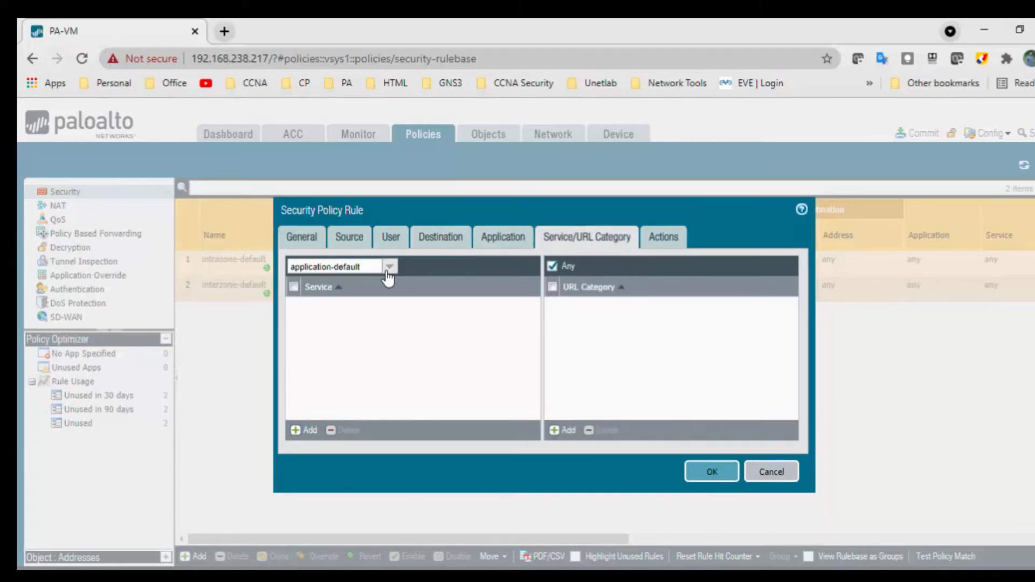
left_click(663, 239)
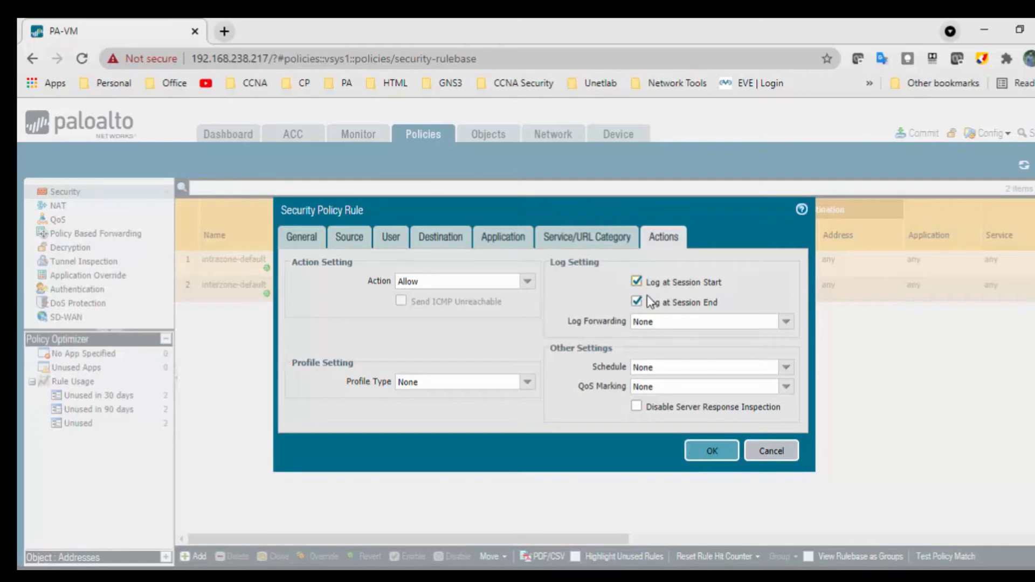
left_click(701, 450)
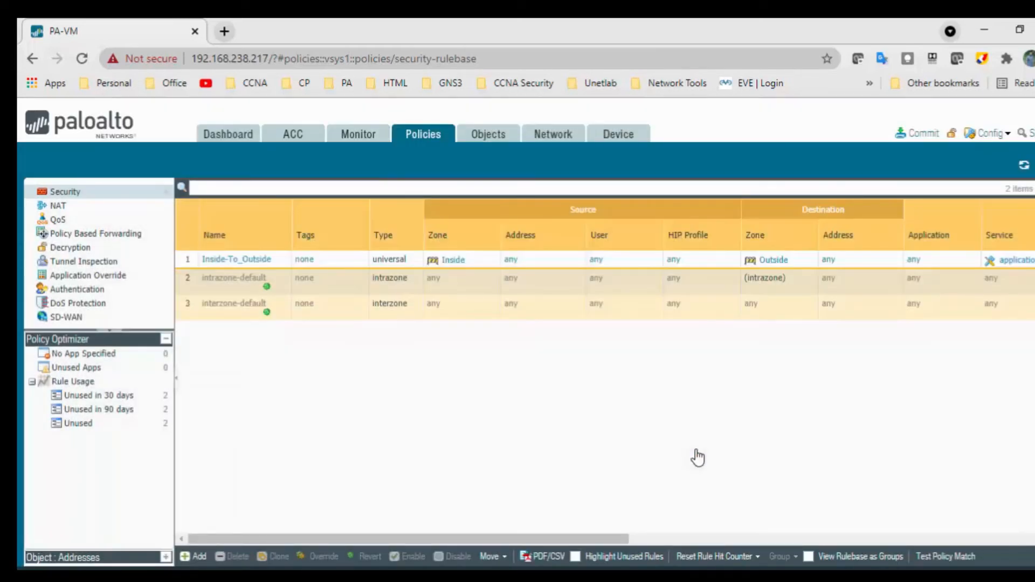
left_click_drag(583, 535, 539, 536)
Add a NAT policy rule named Inside-To_Outside_NAT
left_click(104, 209)
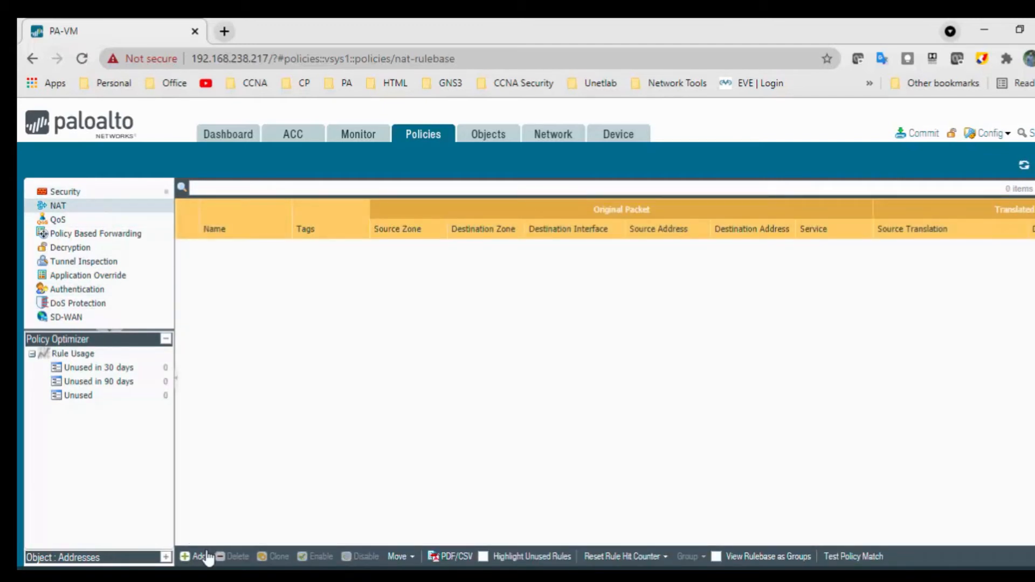
left_click(199, 557)
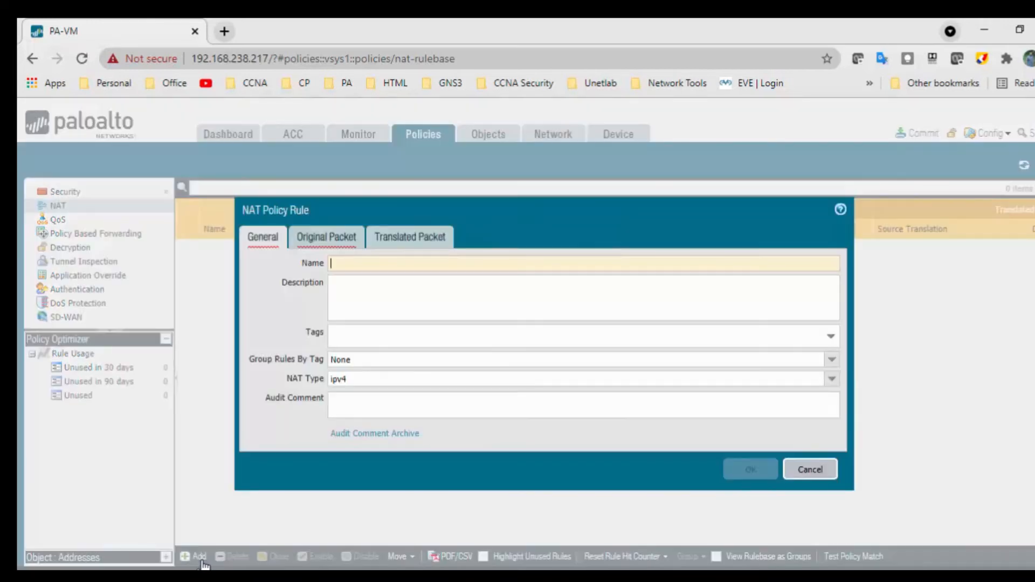
type("Inside-")
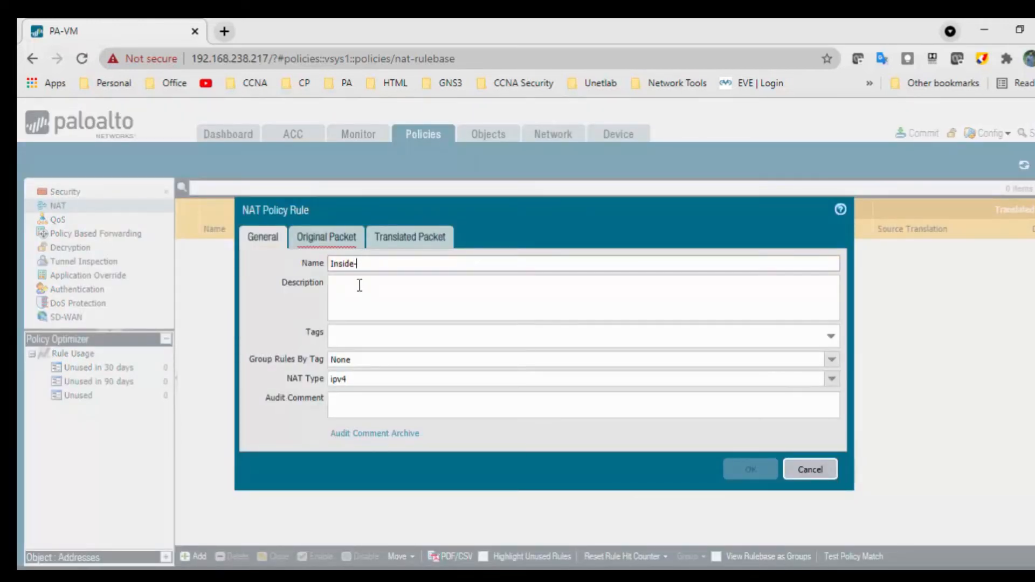
type("To_Outside_NAT")
Set the NAT rule's original packet to source zone Inside, destination zone Outside and destination interface ethernet1/1
left_click(340, 240)
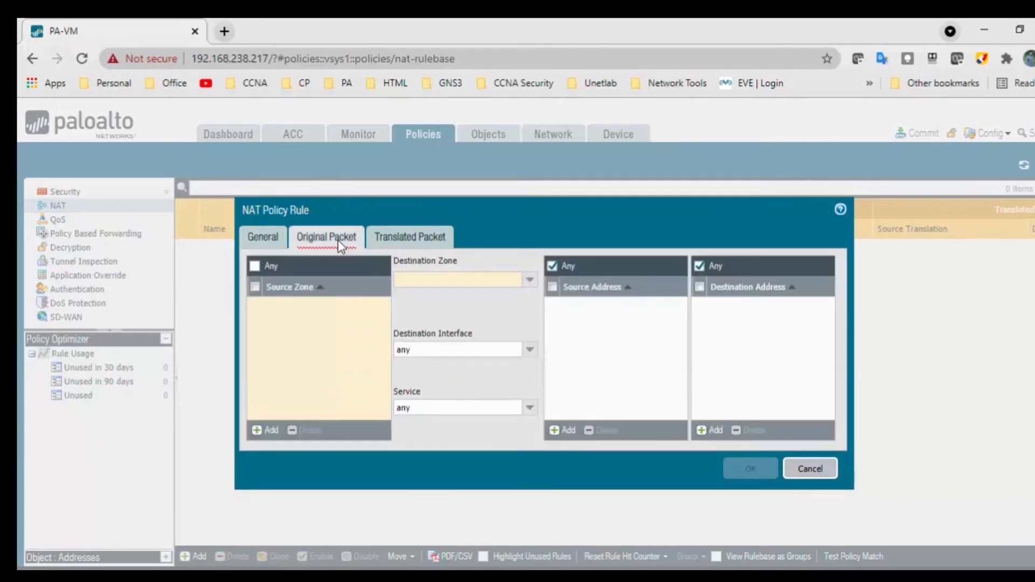
left_click(272, 429)
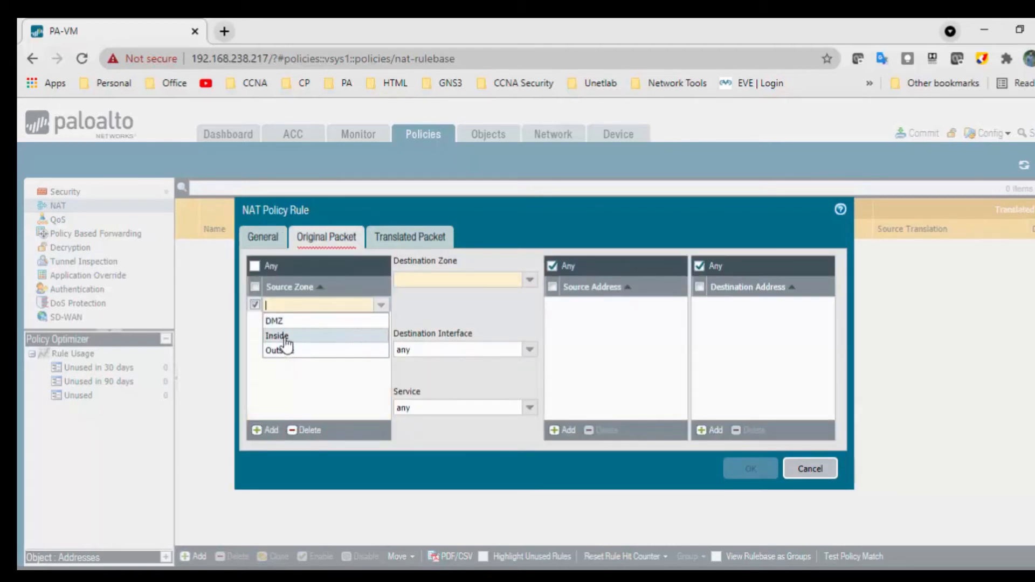
left_click(285, 338)
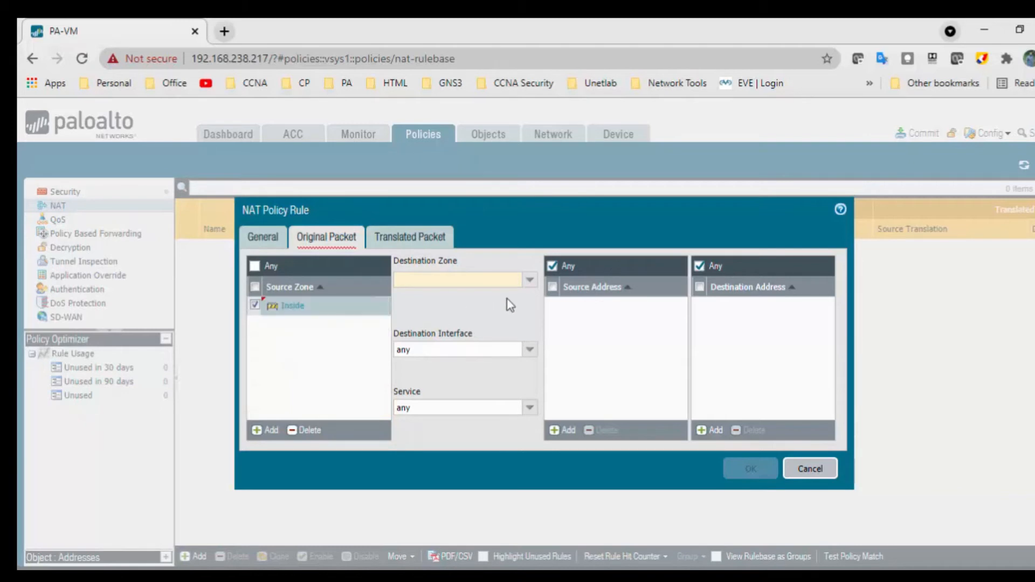
left_click(529, 279)
left_click(471, 326)
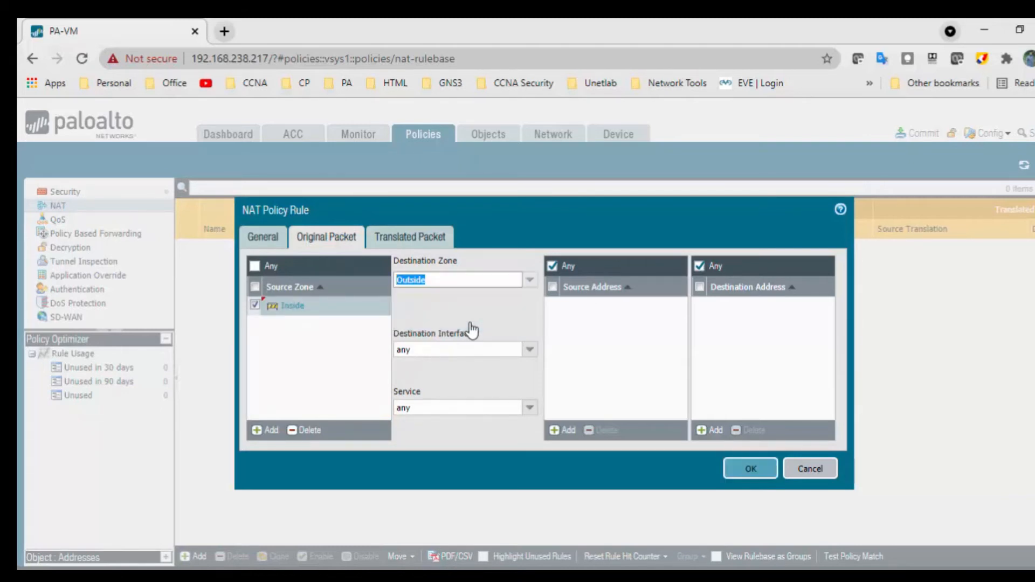
left_click(452, 323)
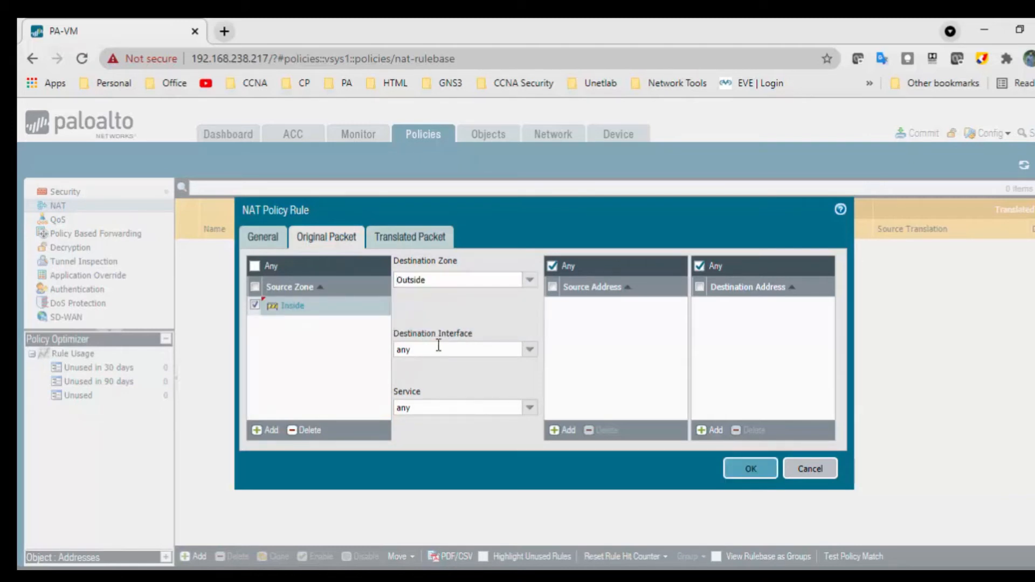
left_click(531, 351)
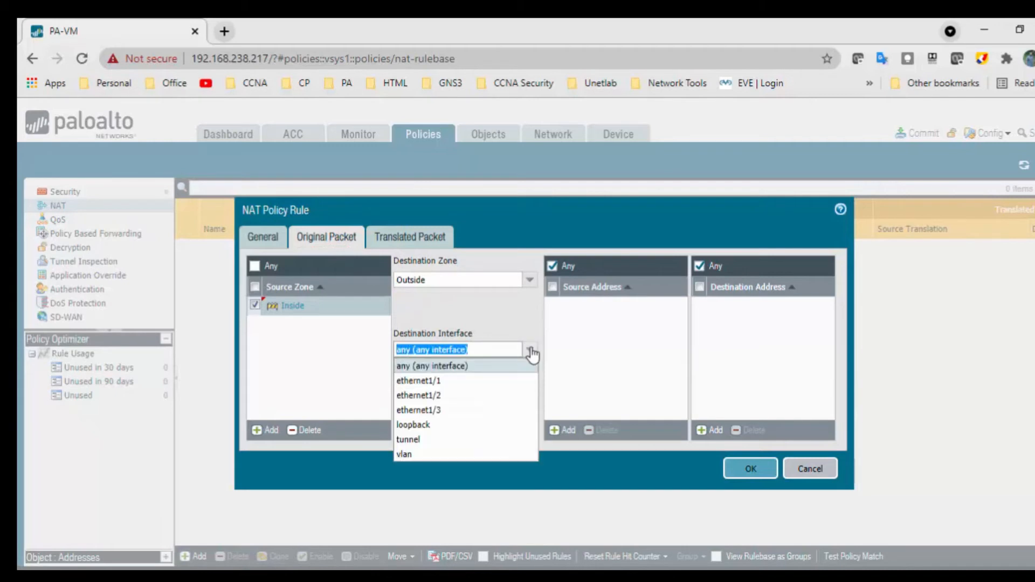
left_click(470, 381)
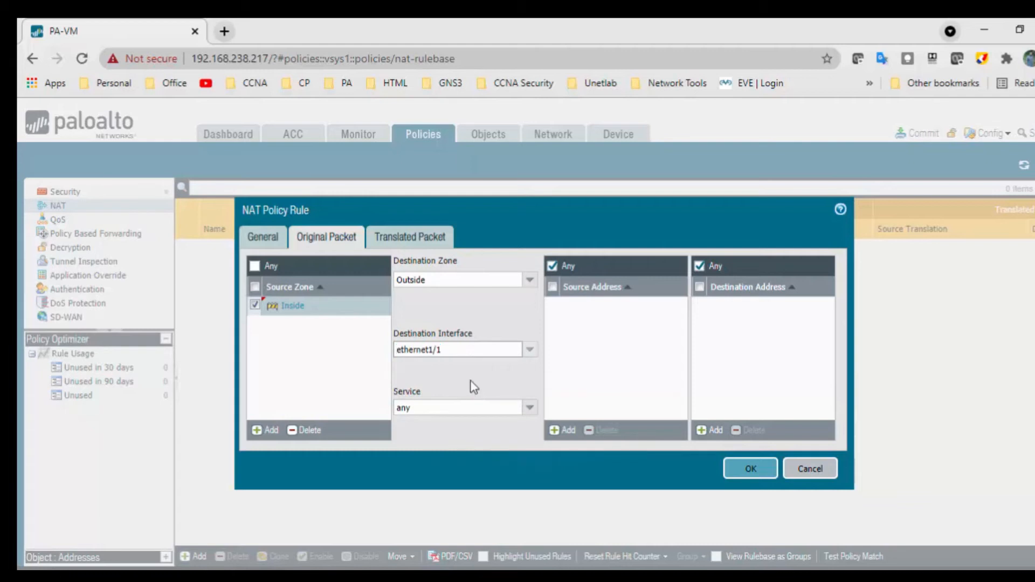
Set the NAT rule's source address translation to Dynamic IP And Port with the Interface Address type
left_click(438, 244)
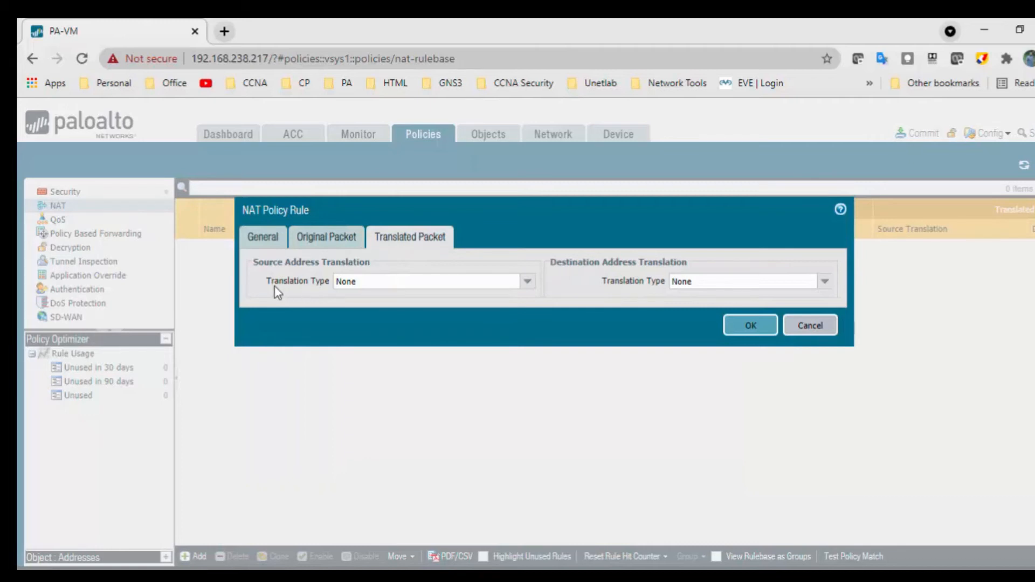
left_click_drag(266, 281, 325, 288)
left_click(527, 282)
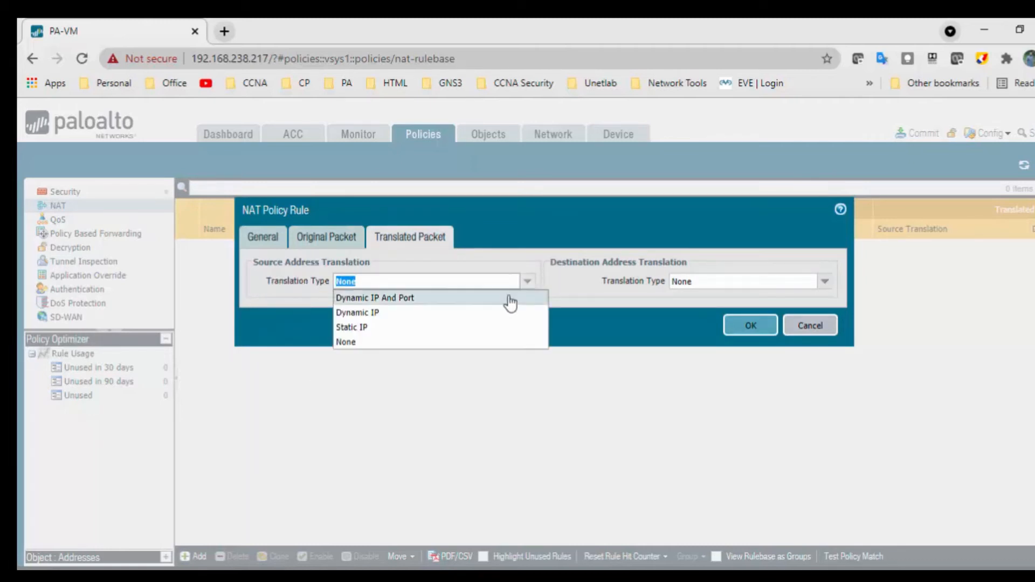
left_click(509, 293)
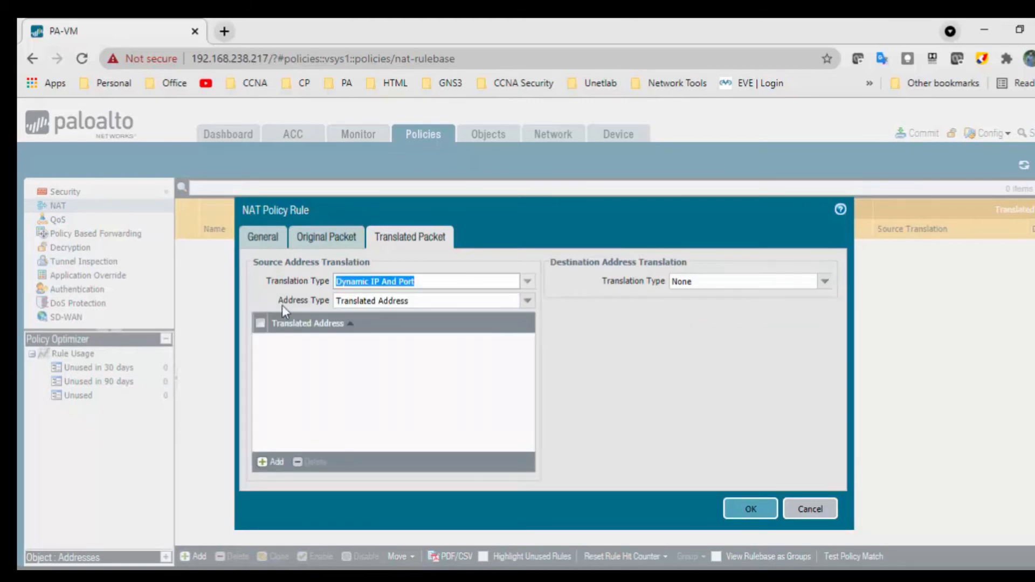
left_click(527, 300)
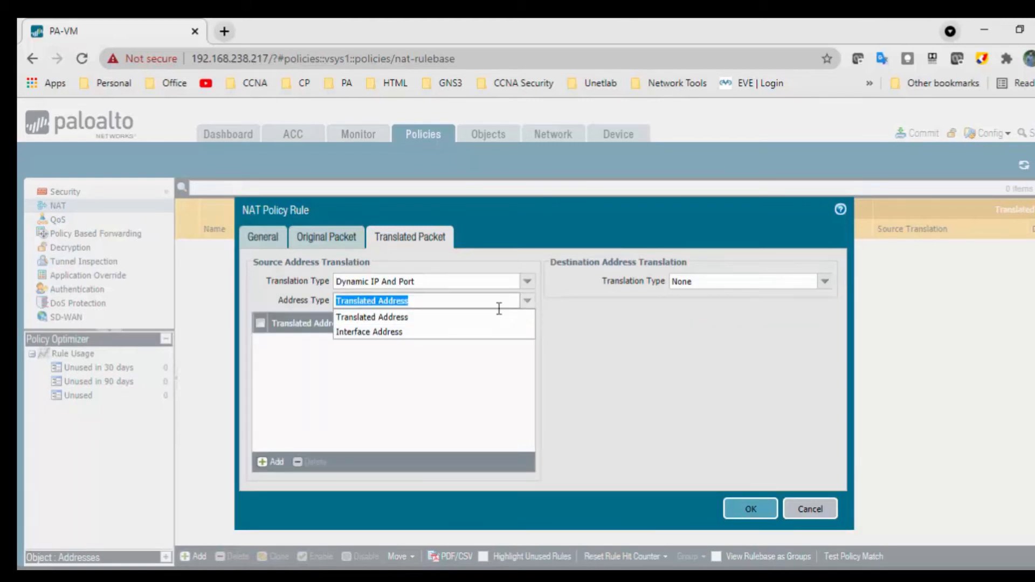
left_click(453, 332)
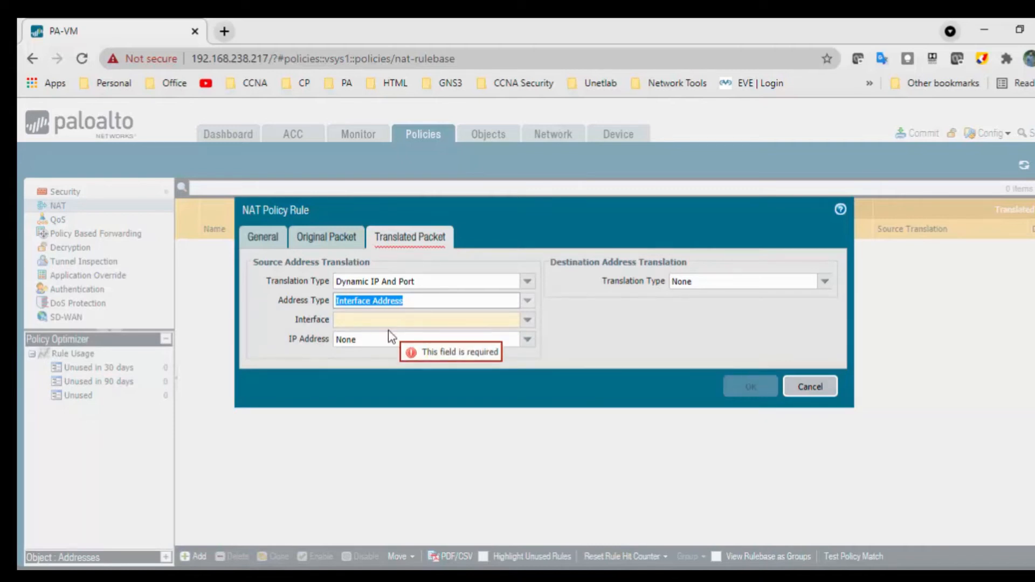
Select interface ethernet1/1 and its IP address 192.168.238.218/24 for the source address translation
left_click(347, 322)
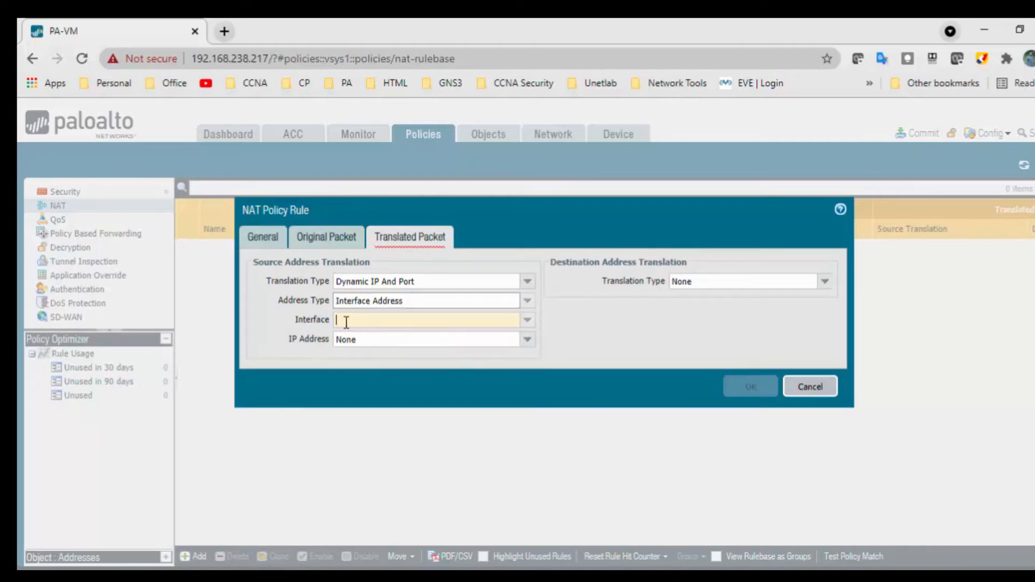
left_click(528, 321)
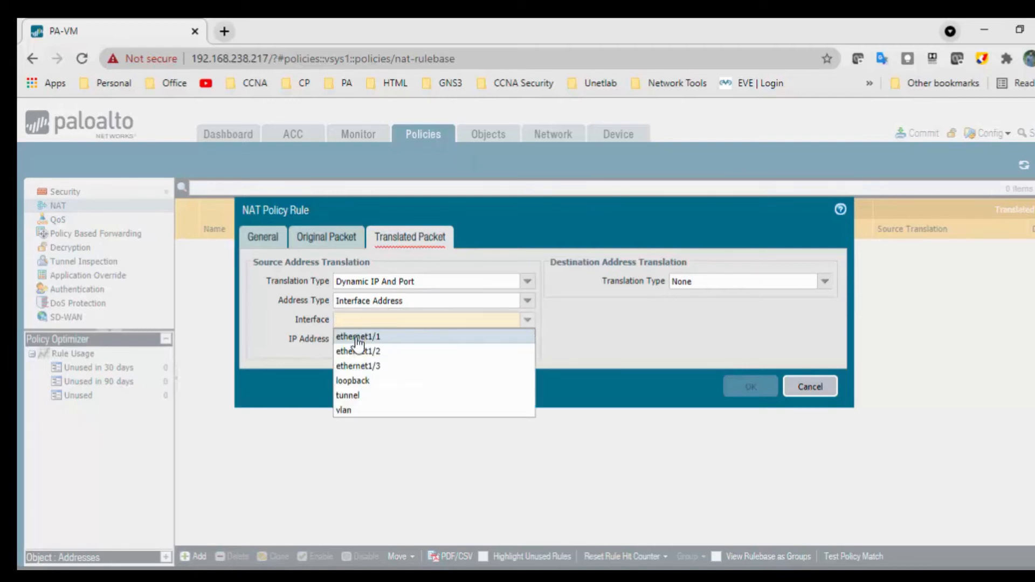
left_click(358, 337)
left_click(528, 339)
left_click(464, 372)
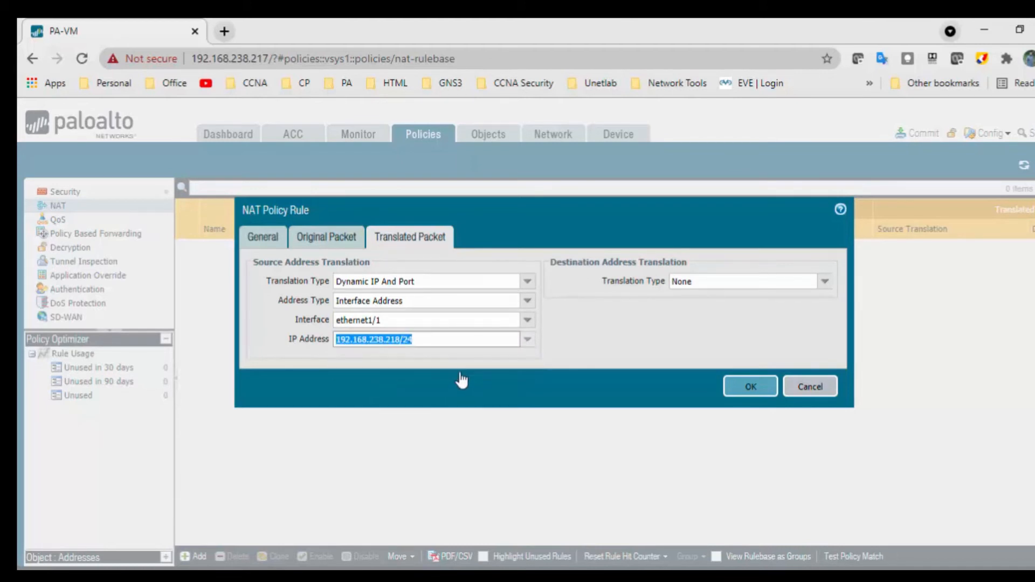
left_click(459, 365)
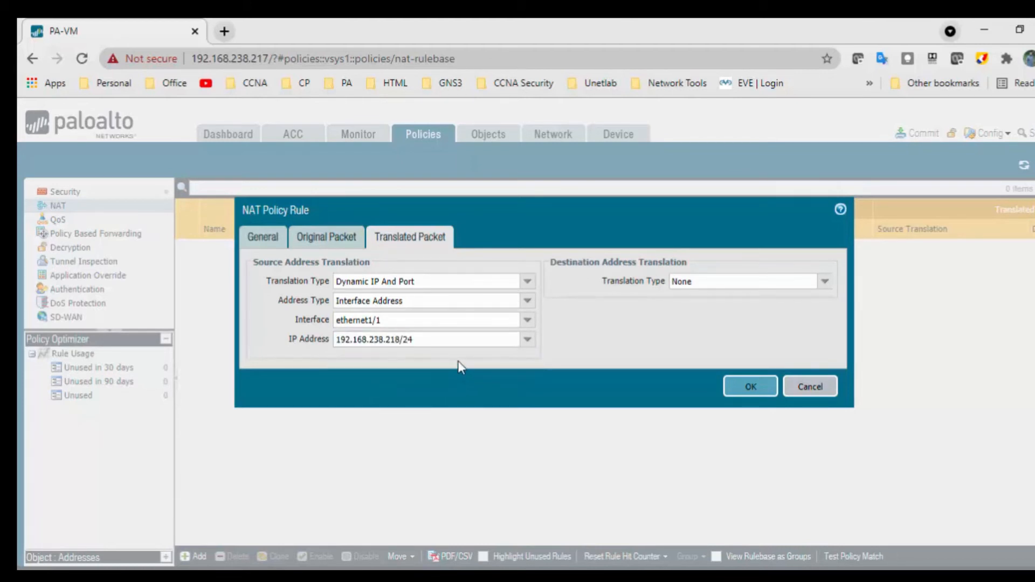
Confirm the NAT policy rule and commit the pending configuration to the firewall
left_click(750, 386)
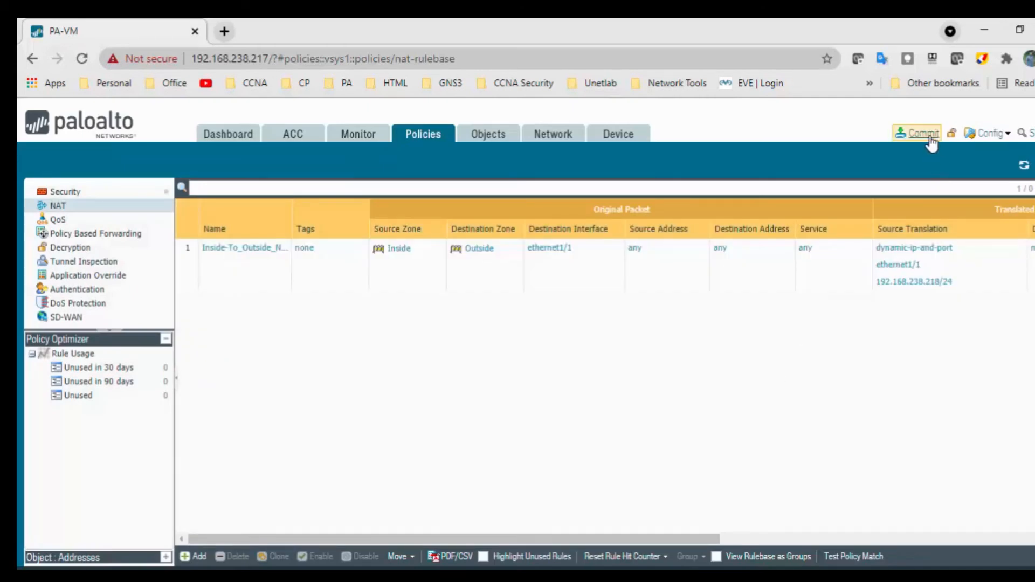
left_click(928, 138)
left_click(690, 518)
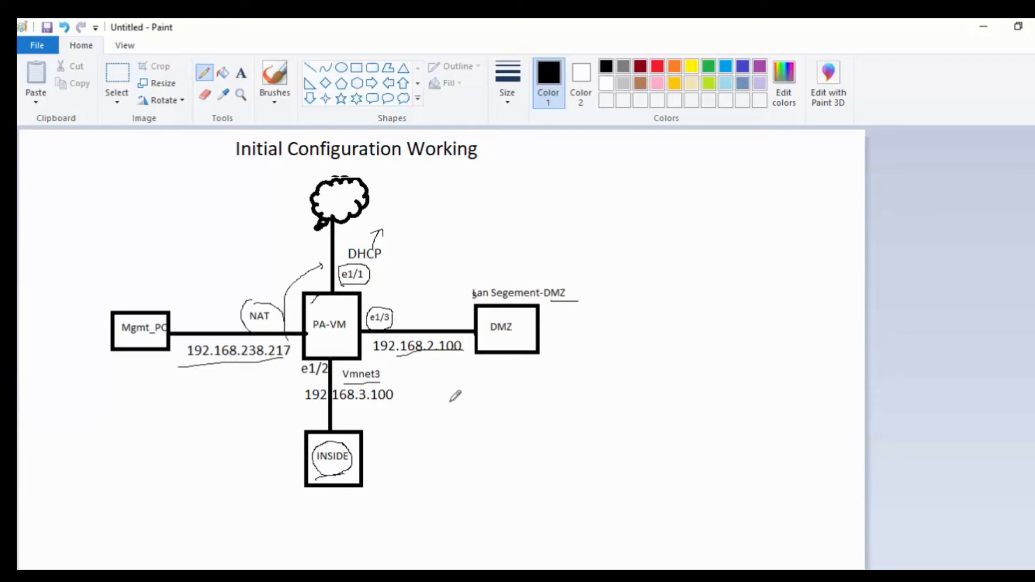
Switch to the Win7_Inside virtual machine in VMware Workstation and log in to Windows with the account password
left_click_drag(494, 337, 503, 330)
left_click(375, 576)
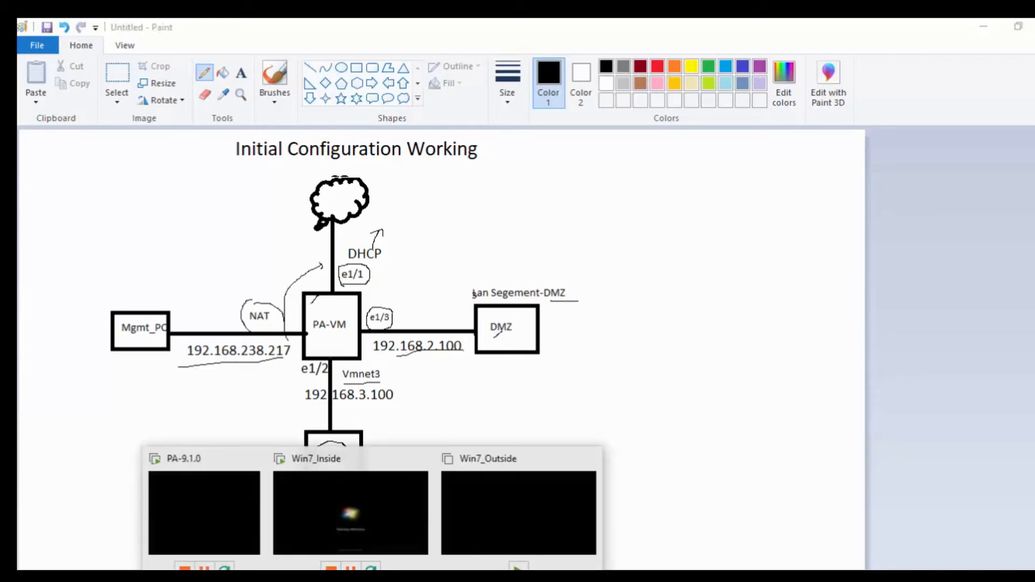
left_click(347, 519)
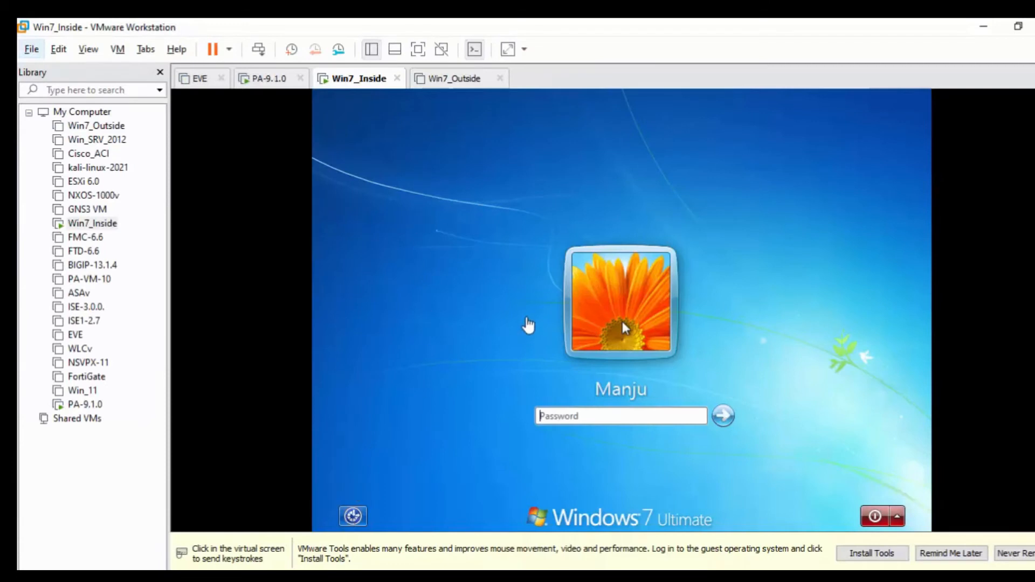
left_click(581, 416)
type("••••••••••••")
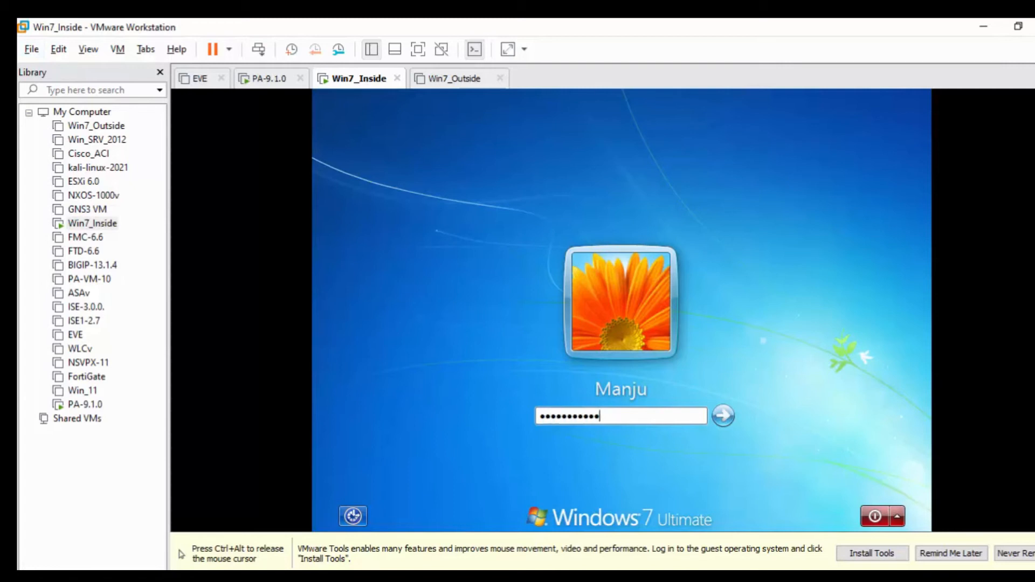
key("Return")
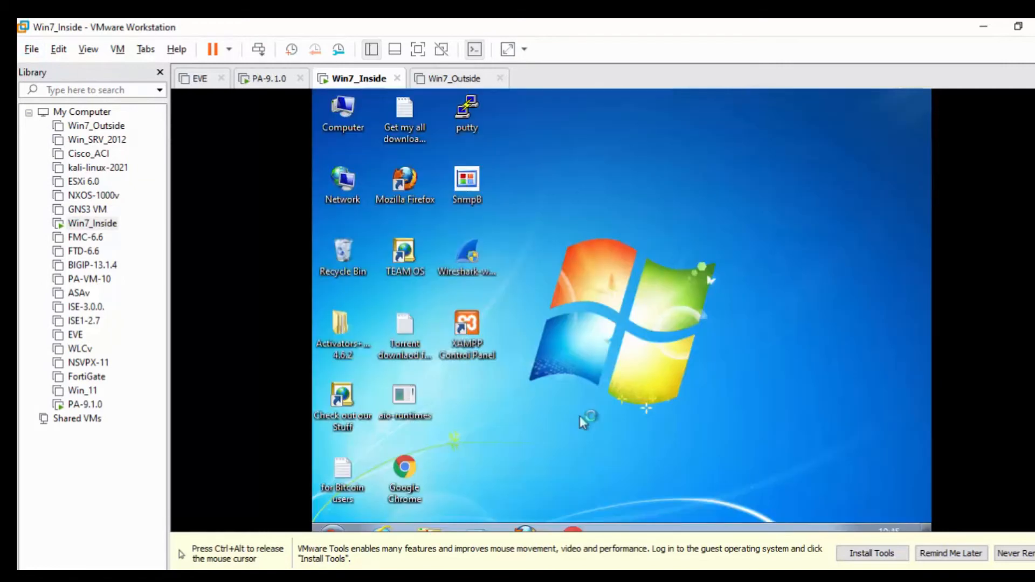
Power on the Win7_Outside virtual machine and return to Win7_Inside
left_click(436, 81)
left_click(283, 136)
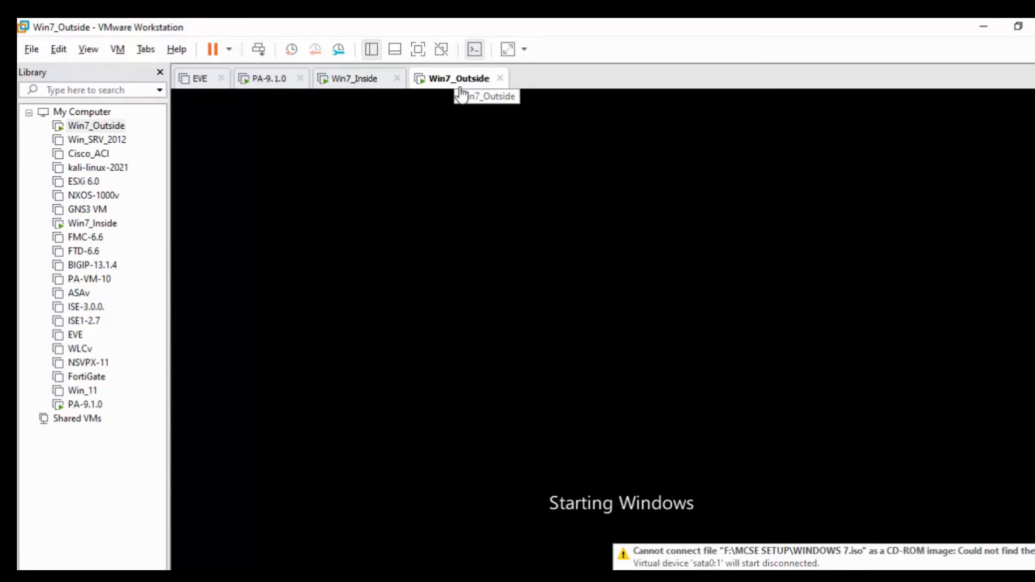
left_click(383, 81)
Give the Local Area Connection the static IPv4 address 192.168.3.10, subnet mask 255.255.255.0 and default gateway 192.168.3.100
left_click(528, 421)
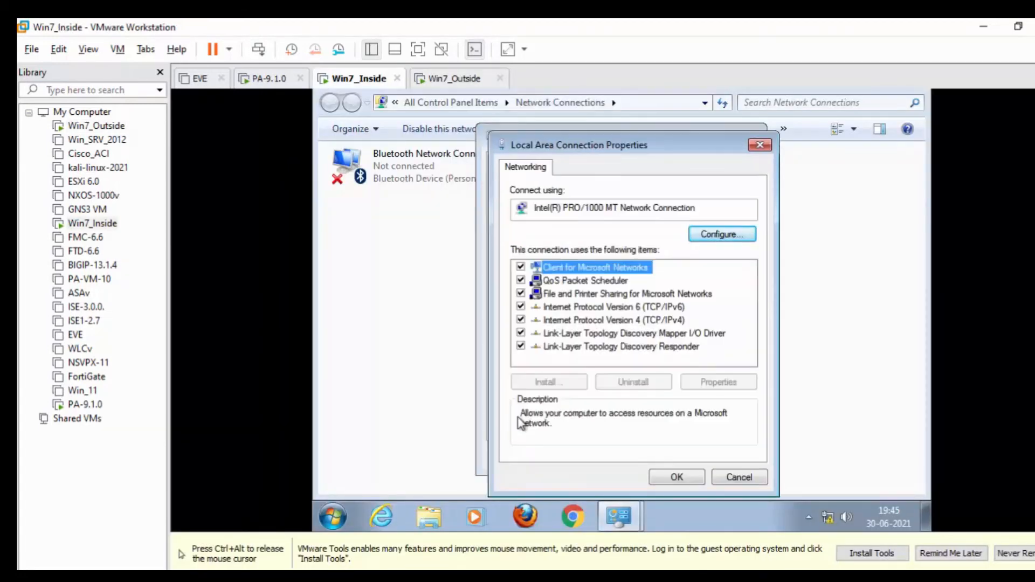
double_click(611, 320)
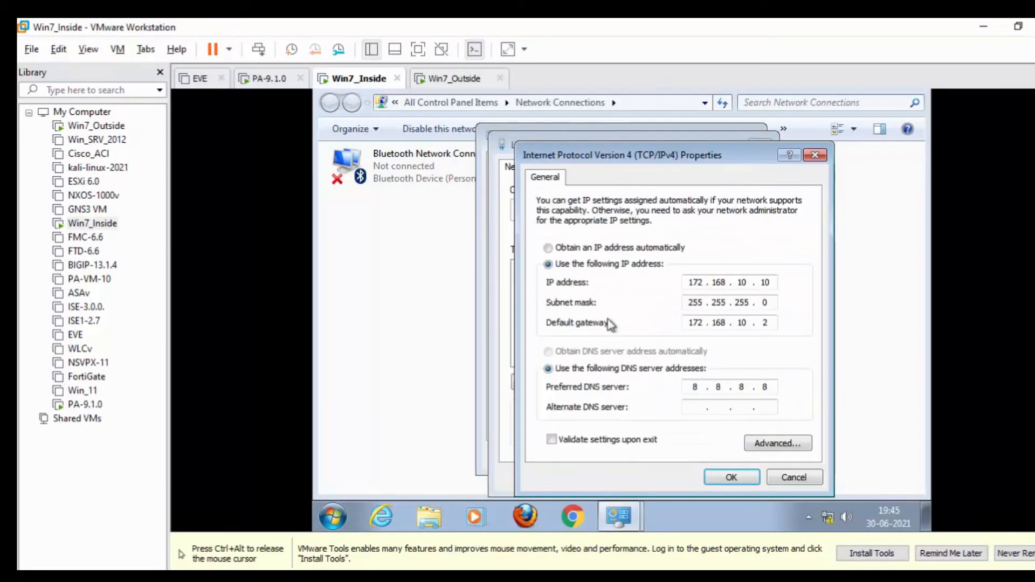
left_click(612, 250)
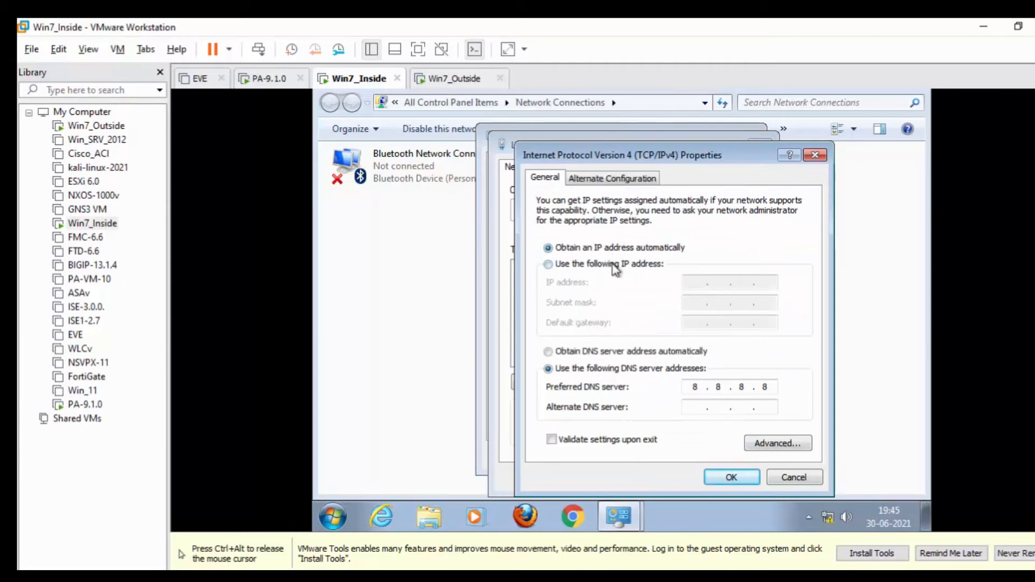
left_click(613, 263)
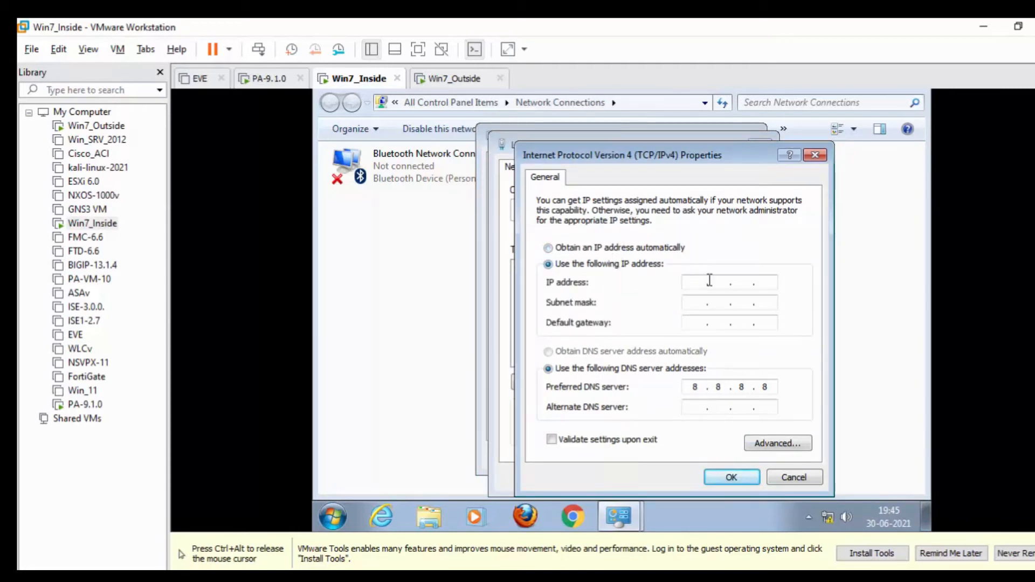
type("192 . 168")
key("Tab")
key("Tab")
type("192.")
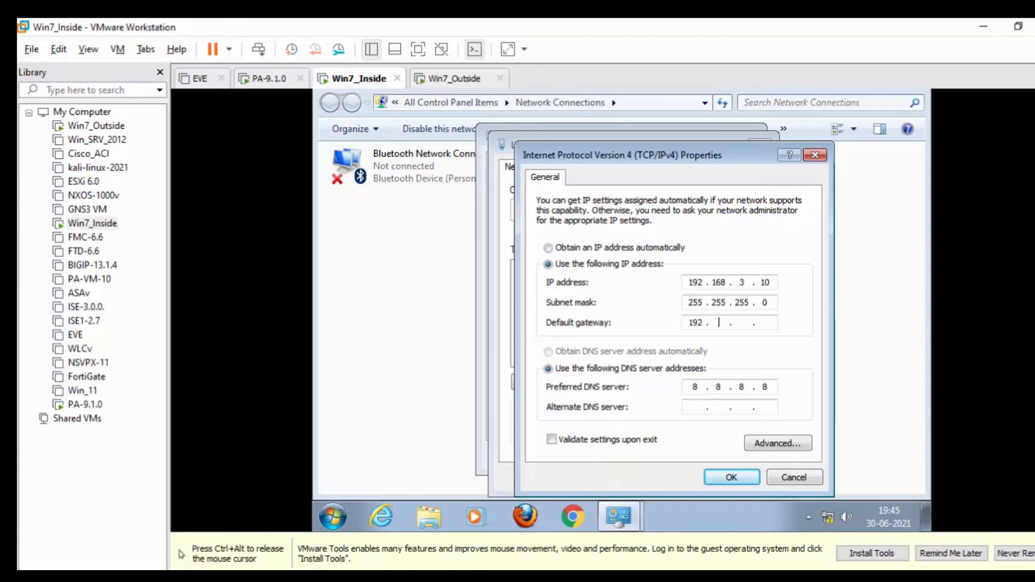
type("168.3.100")
left_click(714, 478)
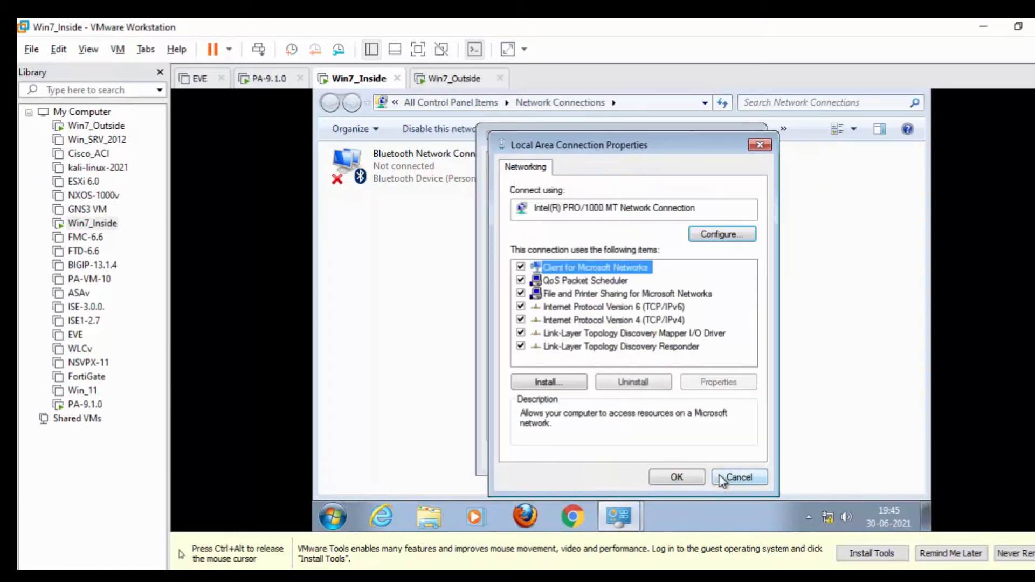
left_click(677, 477)
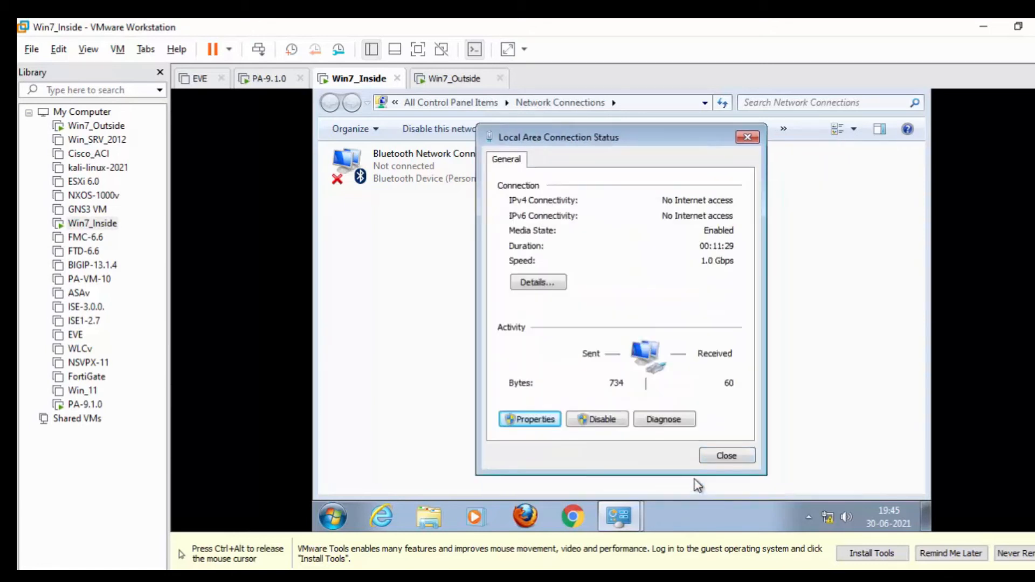
left_click(727, 456)
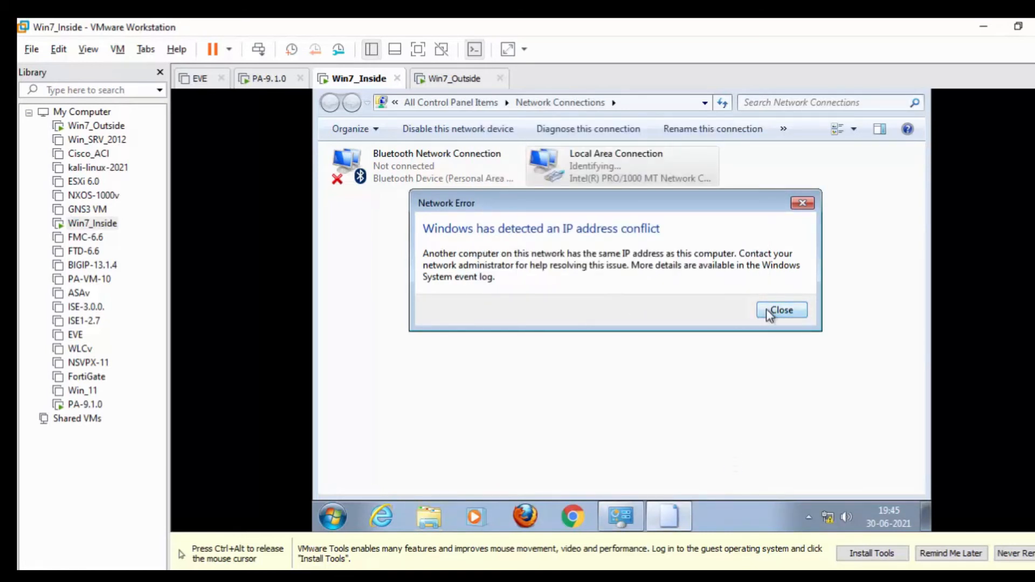
Dismiss the network dialogs and change the Local Area Connection's IPv4 address to 192.168.3.11
left_click(781, 311)
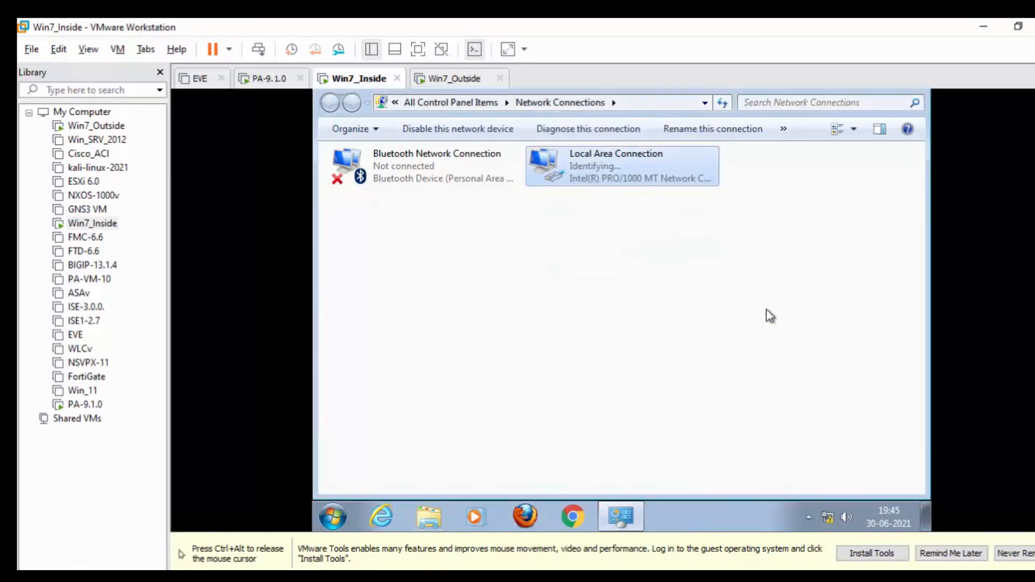
double_click(686, 174)
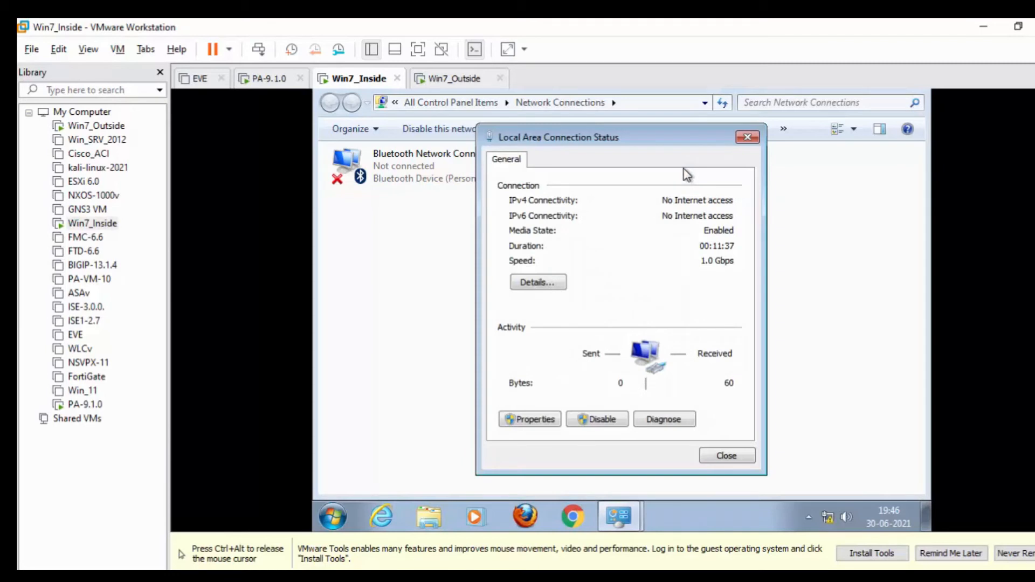
left_click(548, 420)
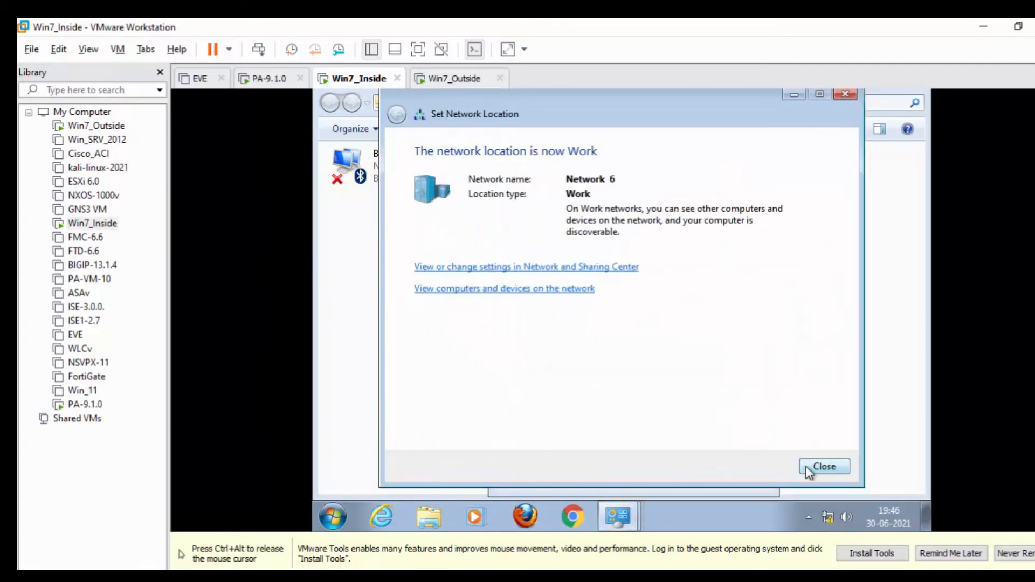
left_click(808, 468)
double_click(672, 324)
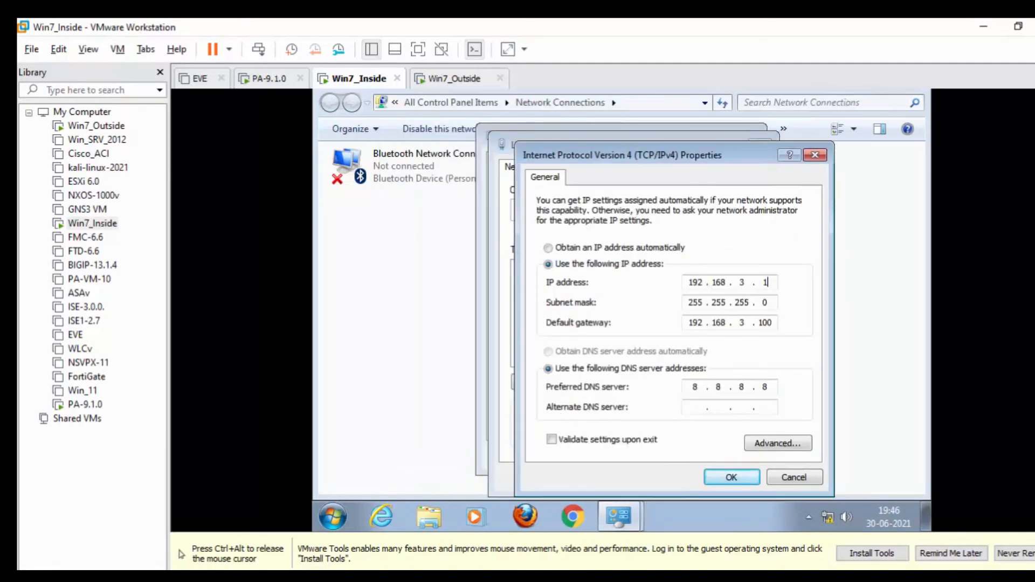
left_click(732, 477)
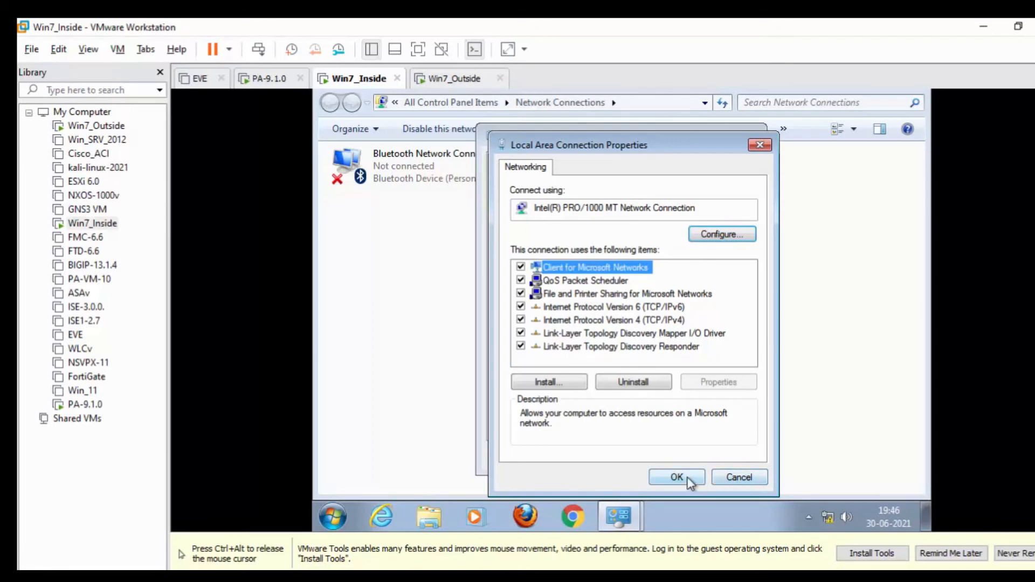
left_click(675, 477)
left_click(727, 457)
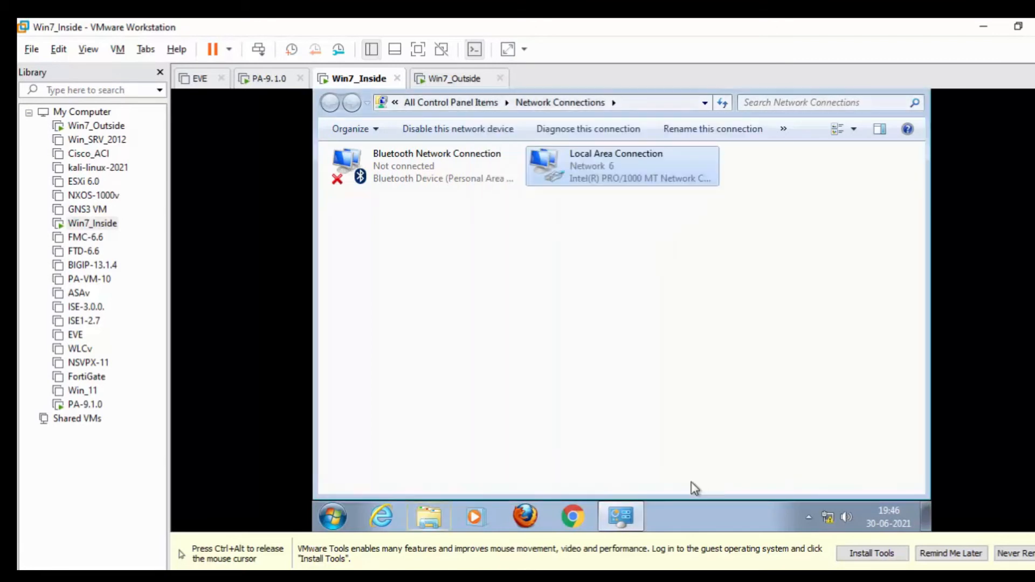
Open a Command Prompt in Win7_Inside and display the IP configuration of its network adapters
left_click(340, 516)
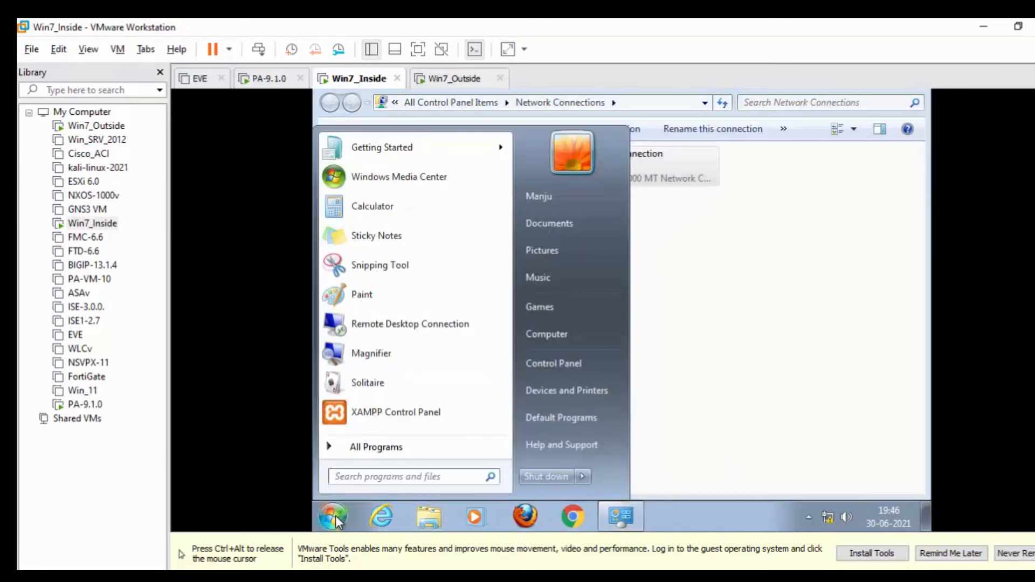
type("cmd")
key("Return")
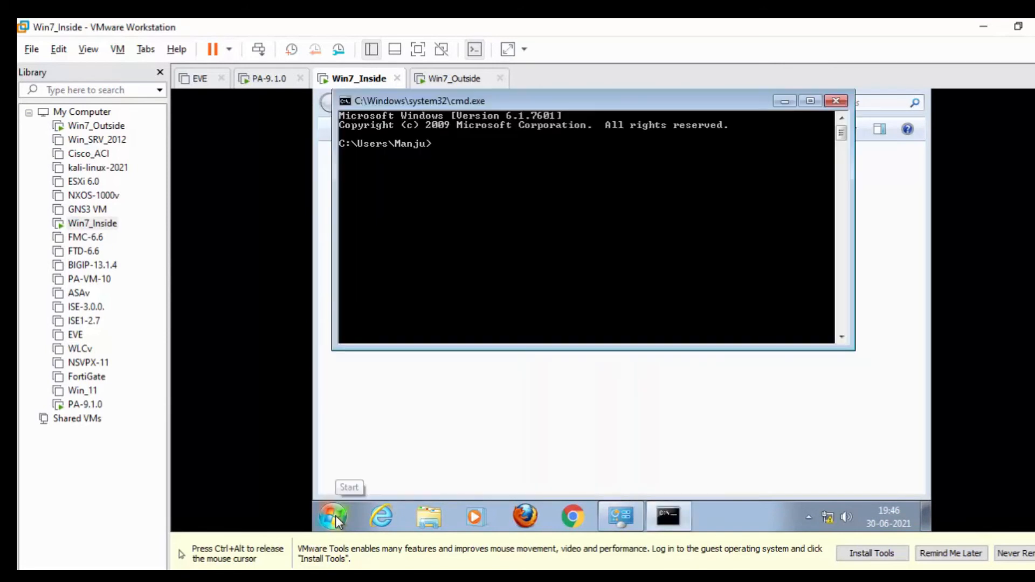
key("Return")
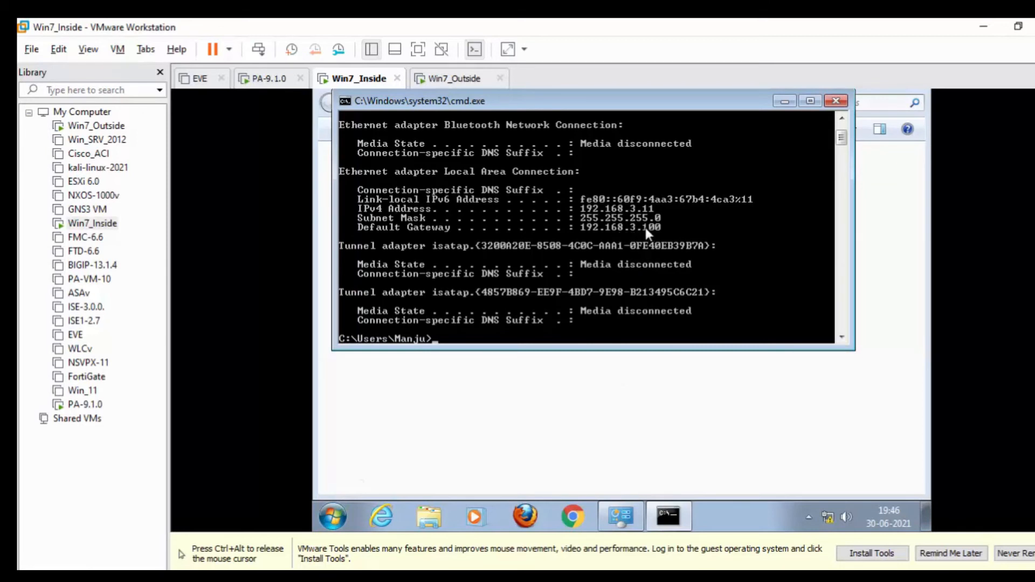
Ping the default gateway 192.168.3.100 continuously with the -t option, and stop the ping after a few replies
type("ping 192.168.3.100")
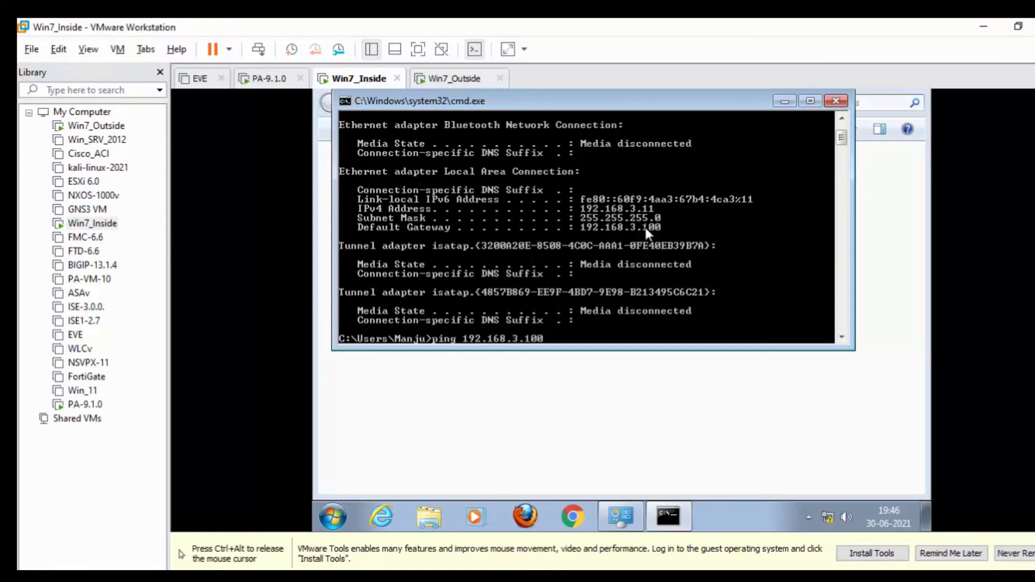
type(" -t")
key("Return")
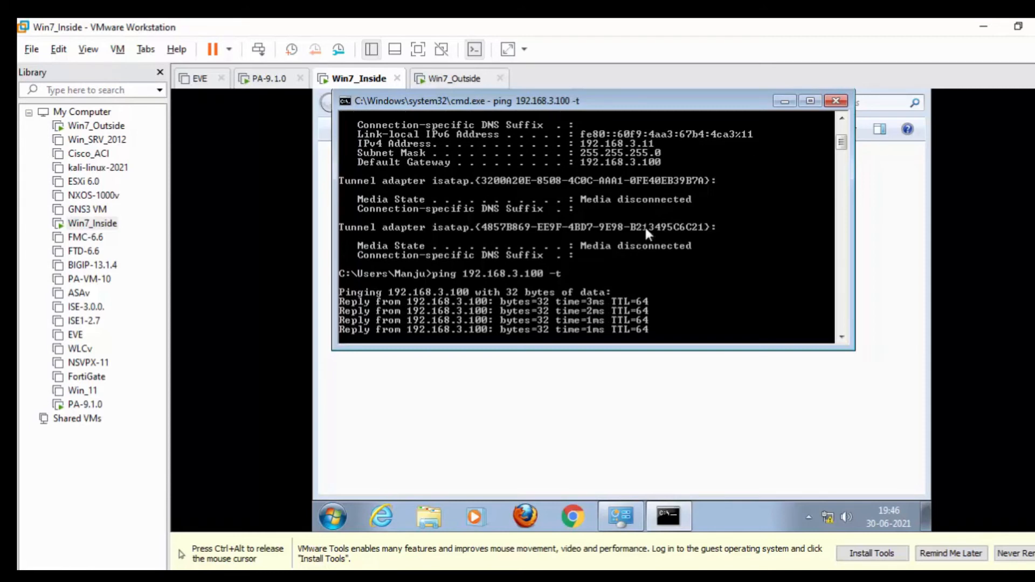
key("ctrl+c")
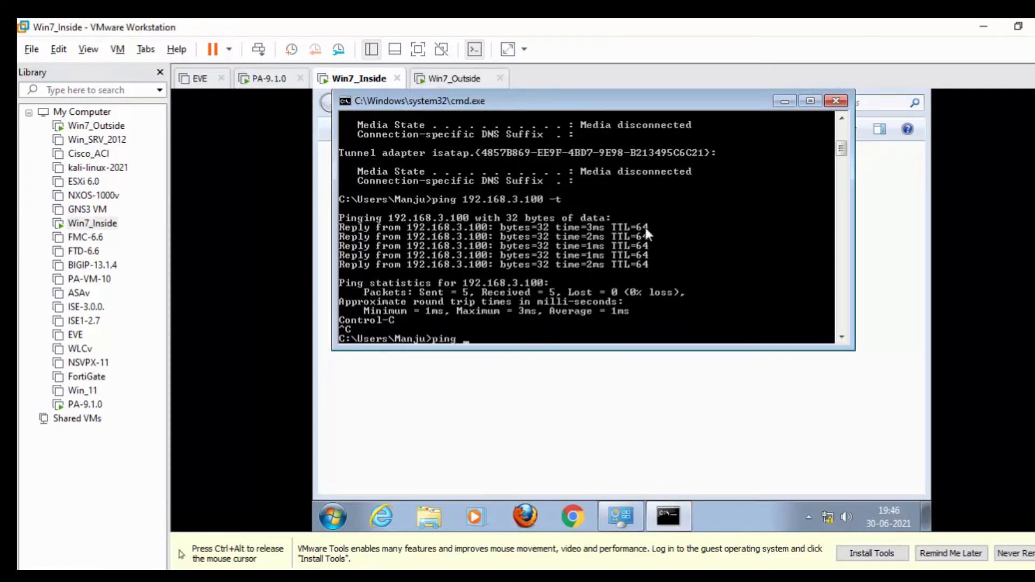
Ping 8.8.8.8 from Win7_Inside to test Internet connectivity, and release the input focus from the virtual machine
type("ping 8.8.8.8")
key("Return")
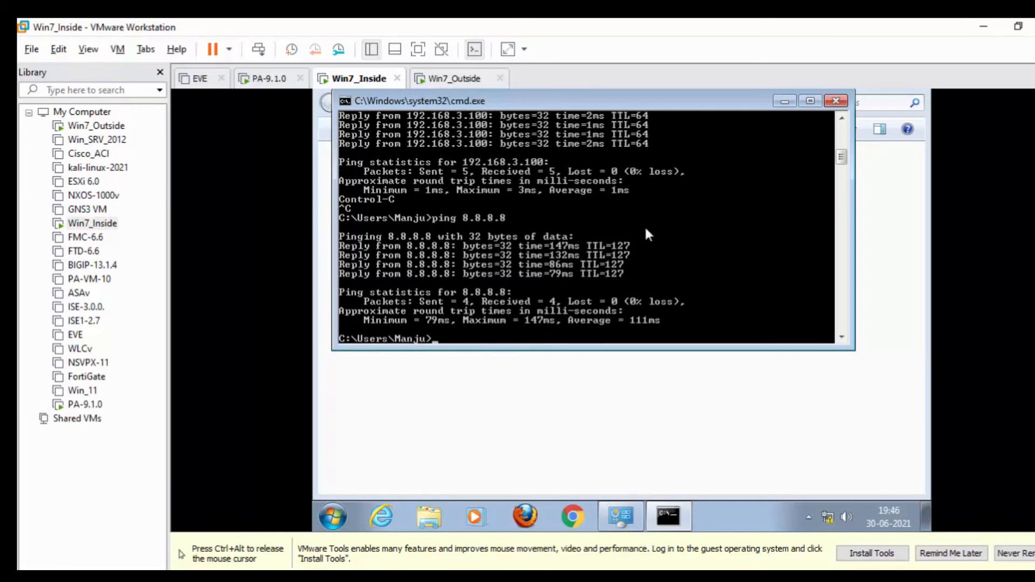
key("Return")
key("ctrl+alt")
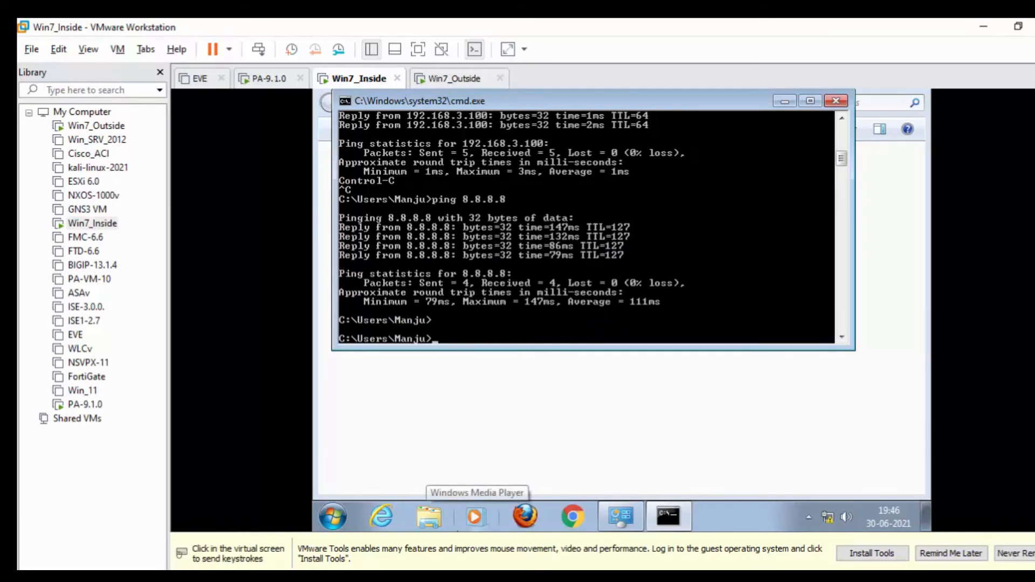
Switch to the PA-VM web interface in the browser, check the commit status and close it
left_click(247, 548)
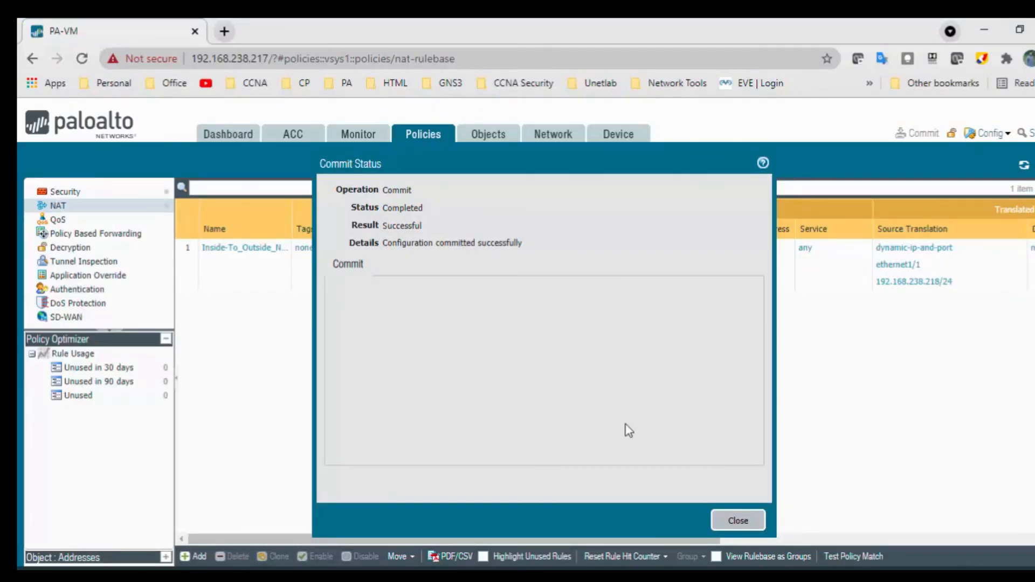
left_click(745, 521)
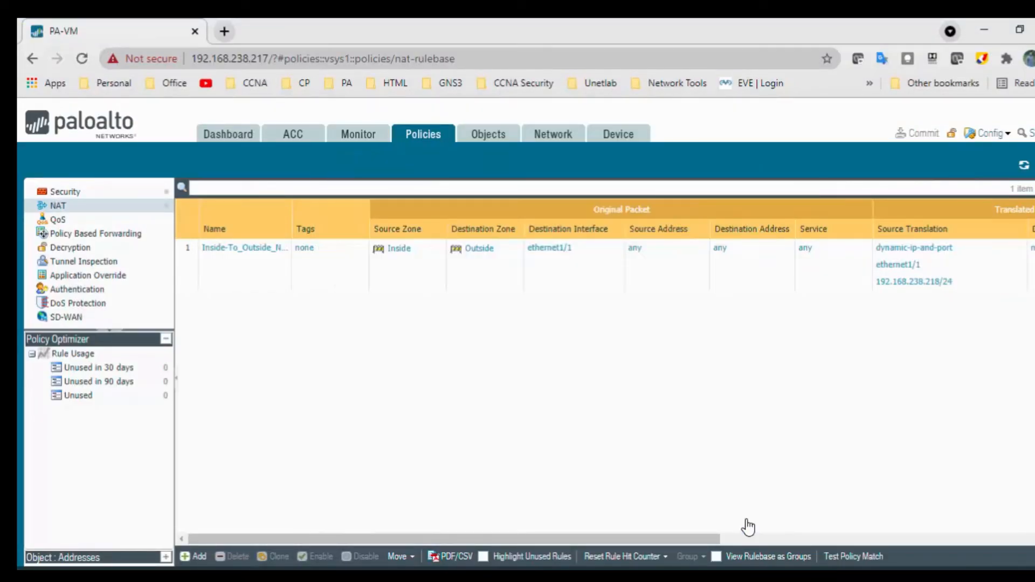
left_click_drag(621, 538, 363, 549)
Switch to the Win7_Outside virtual machine and log in to Windows with the account password
left_click(493, 527)
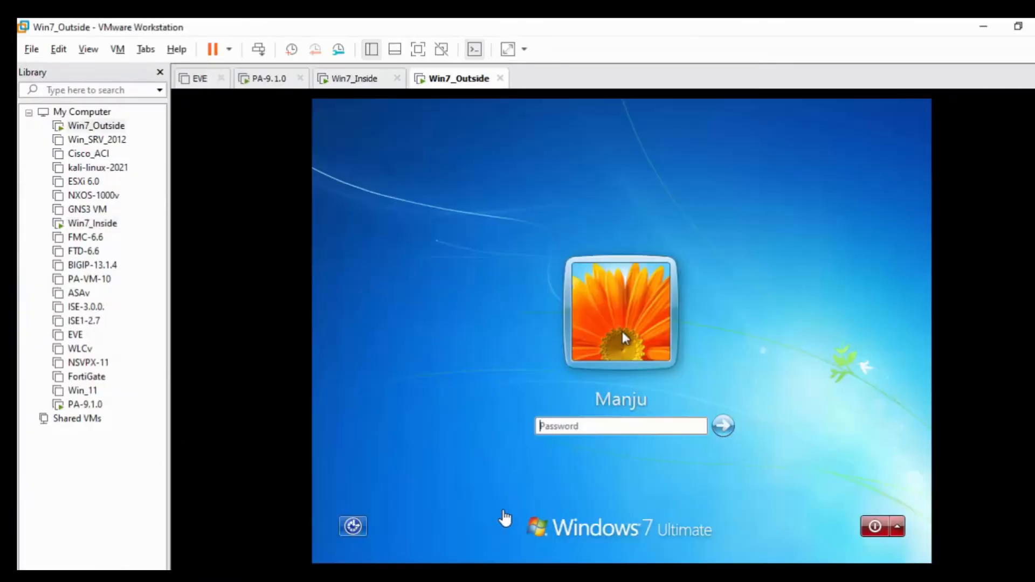
type("******")
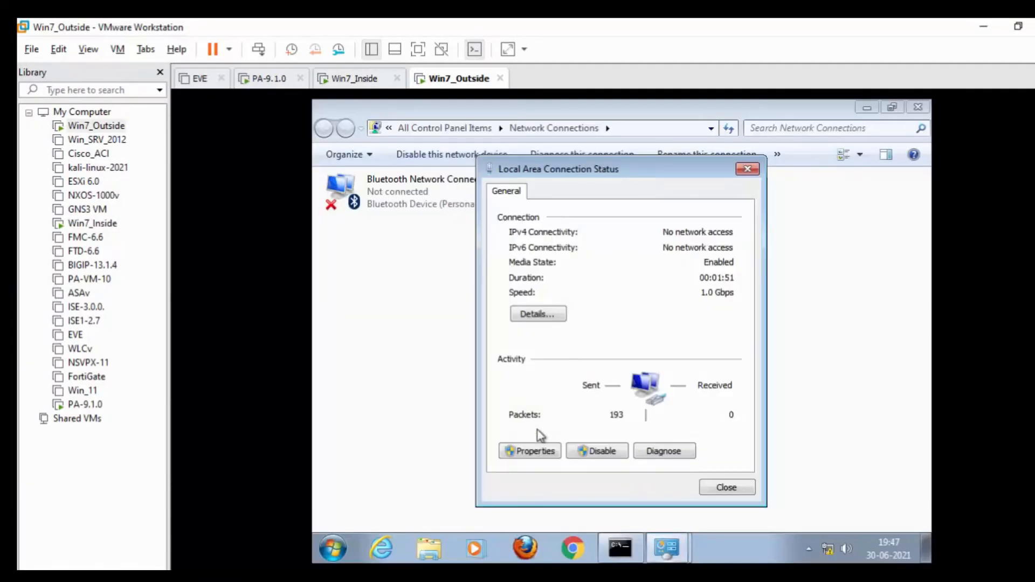
Open the Local Area Connection's TCP/IPv4 properties and clear the existing static IP address, subnet mask and gateway
left_click(535, 450)
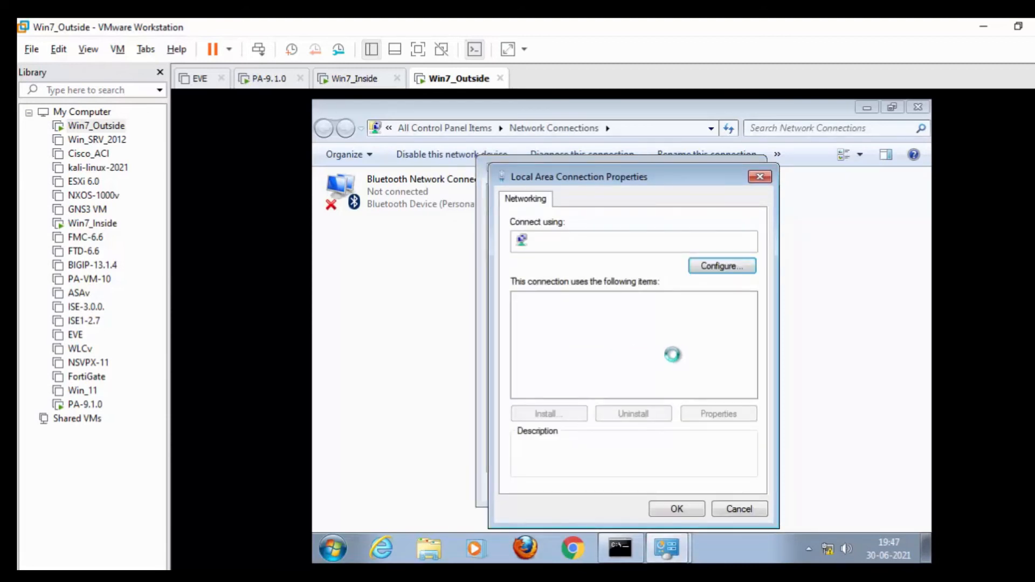
left_click(670, 364)
double_click(664, 353)
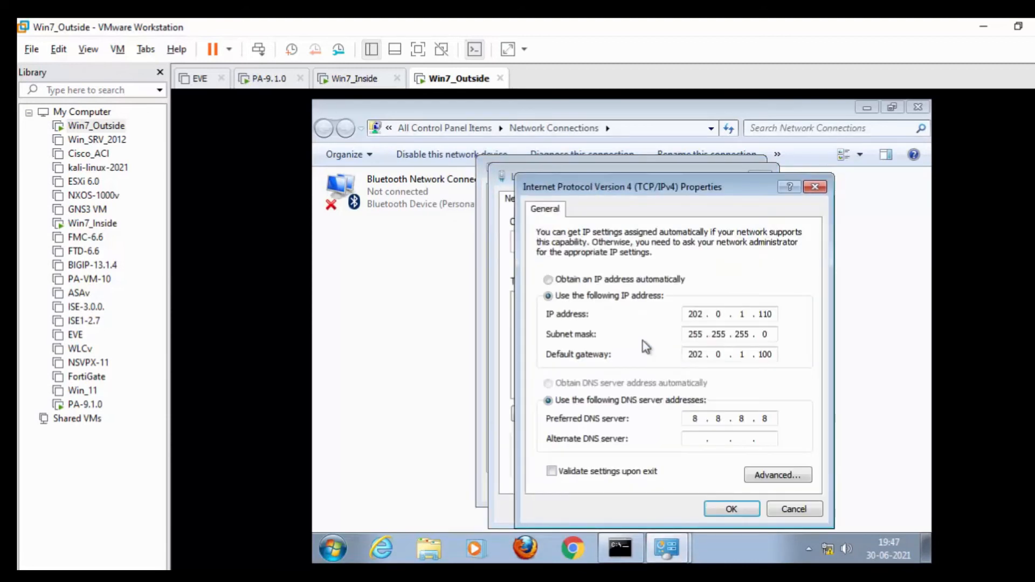
left_click(598, 286)
left_click(600, 297)
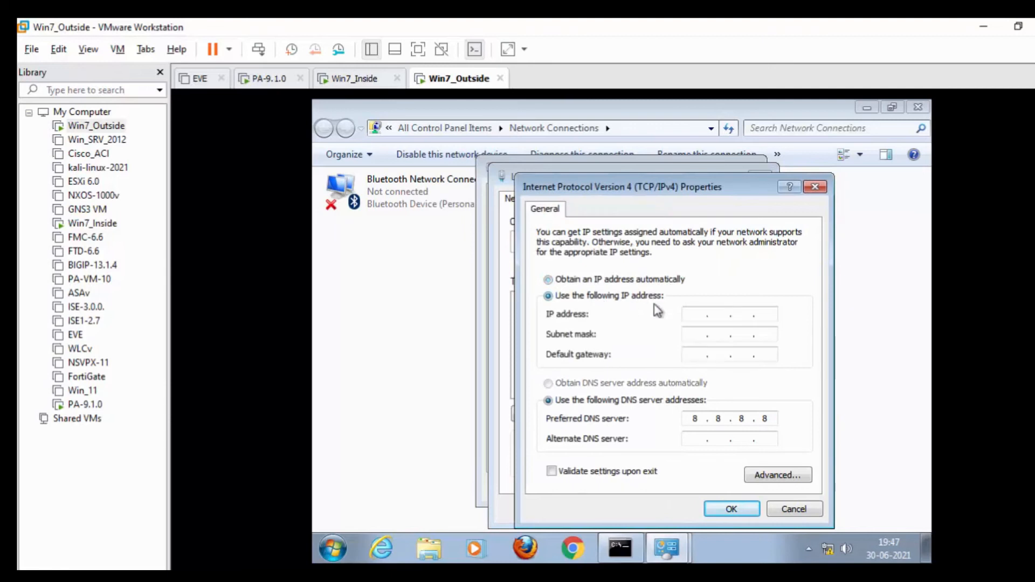
Set the IP address to 192.168.2.10, subnet mask to 255.255.255.0 and default gateway to 192.168.2.100, and apply the connection settings
left_click(695, 314)
type("192.")
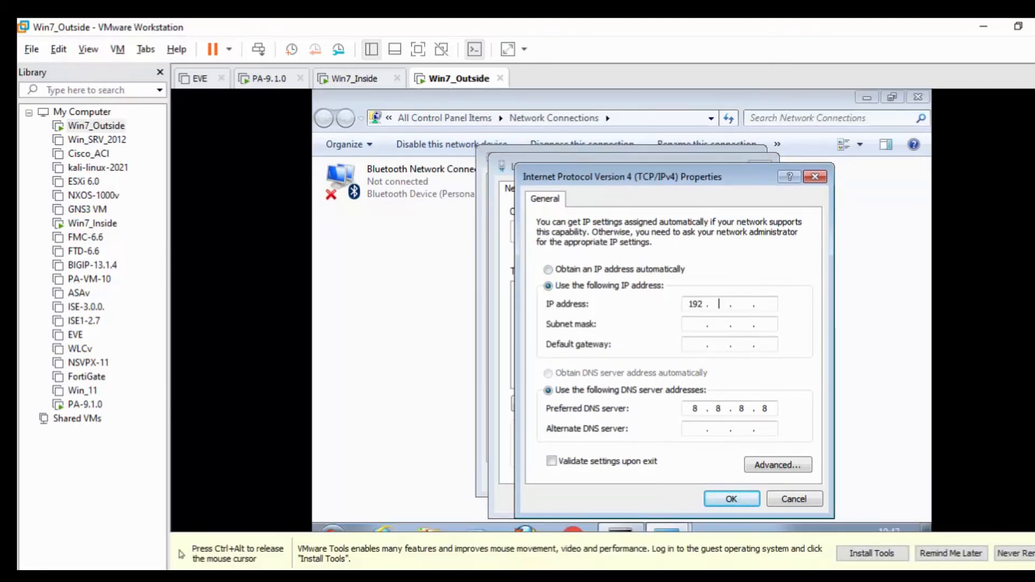
type("168.2.10")
key("Tab")
key("Tab")
type("192 . 168")
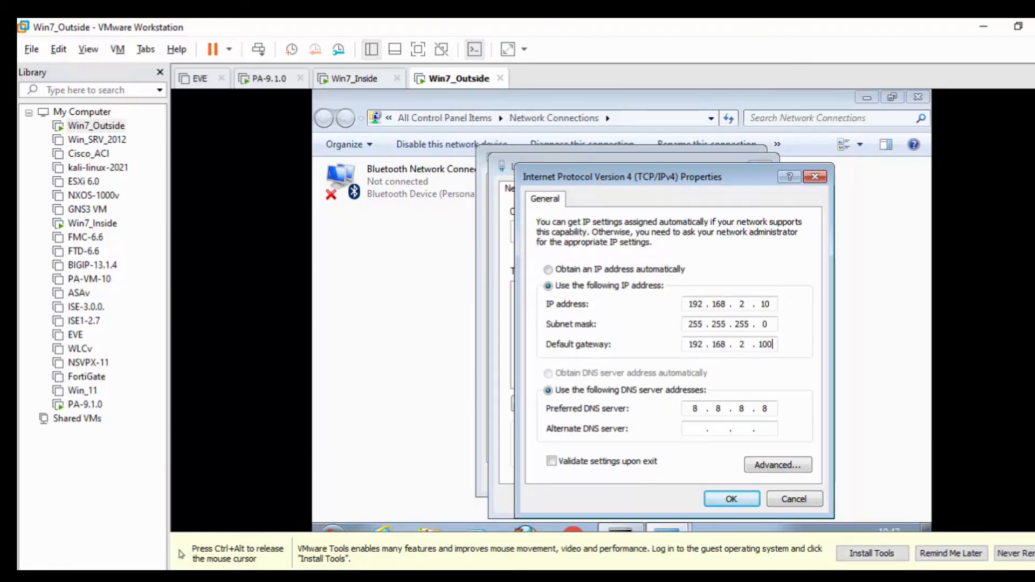
left_click(730, 498)
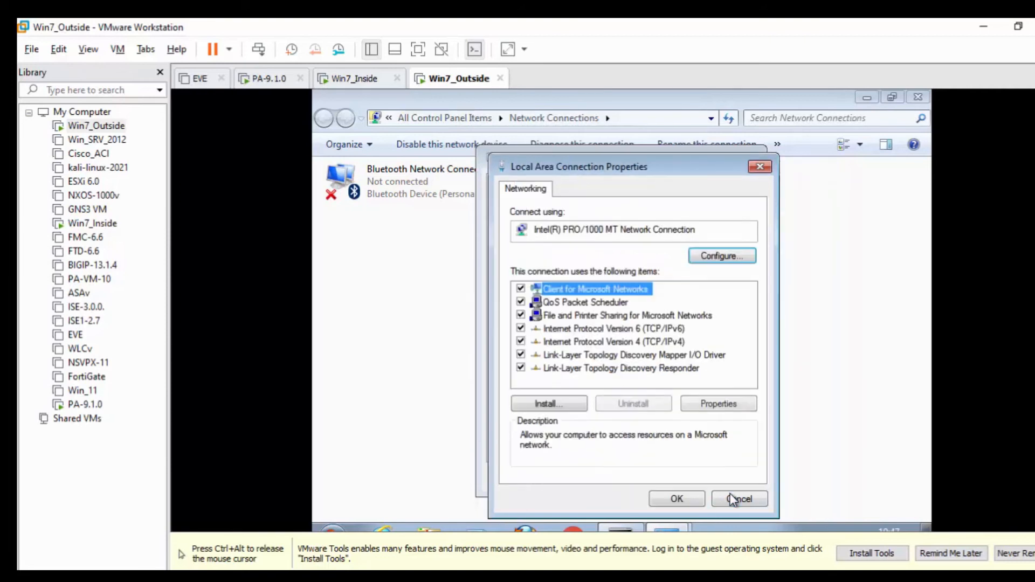
left_click(699, 499)
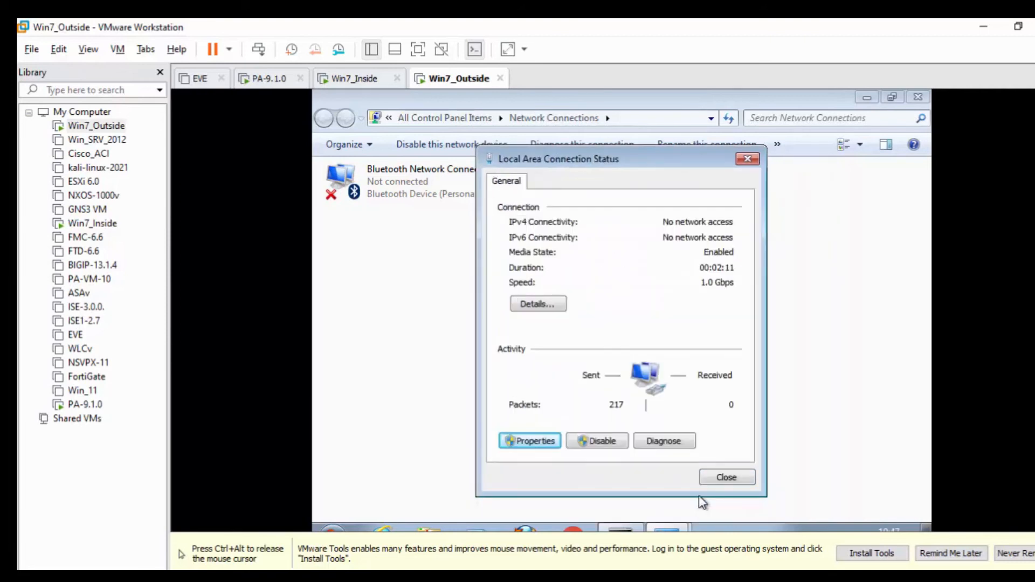
left_click(726, 477)
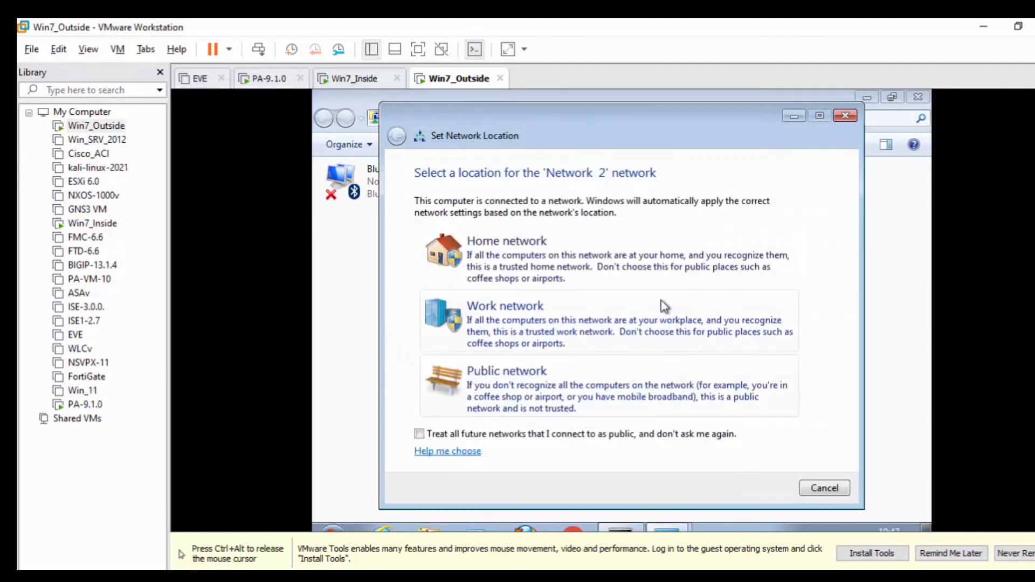
Set the location of the new network connection to Home network and close the network location dialog
left_click(658, 276)
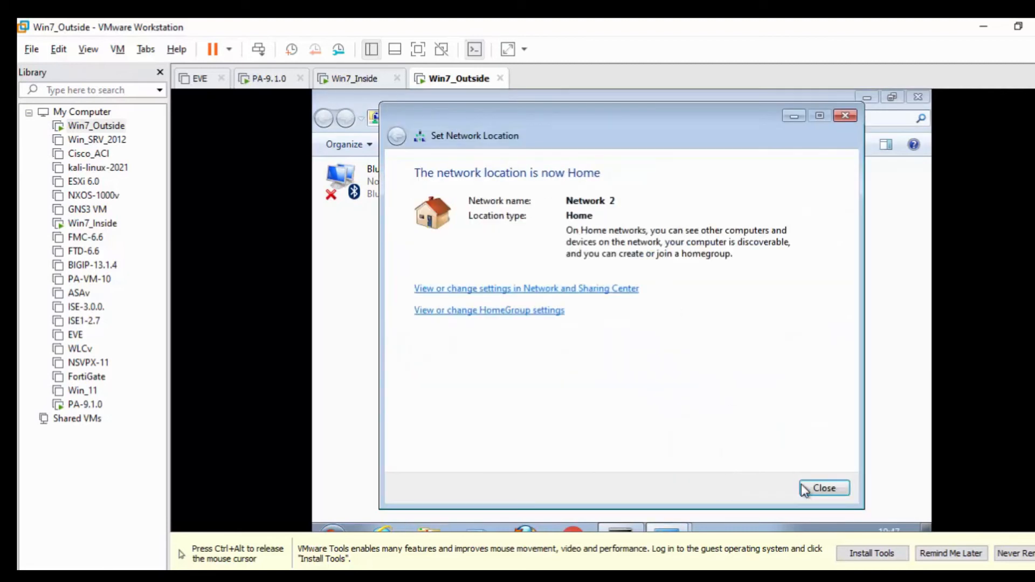
left_click(836, 490)
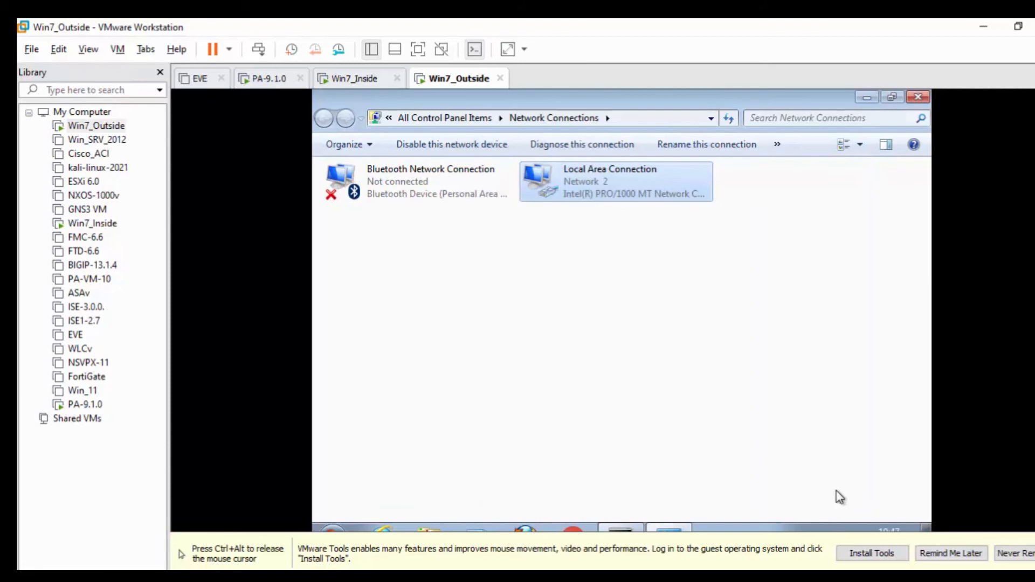
Bring up the Command Prompt on Win7_Outside, dismiss the VMware Tools reminder, and ping 8.8.8.8 briefly before stopping it
left_click(636, 527)
key("ctrl+alt")
left_click(966, 554)
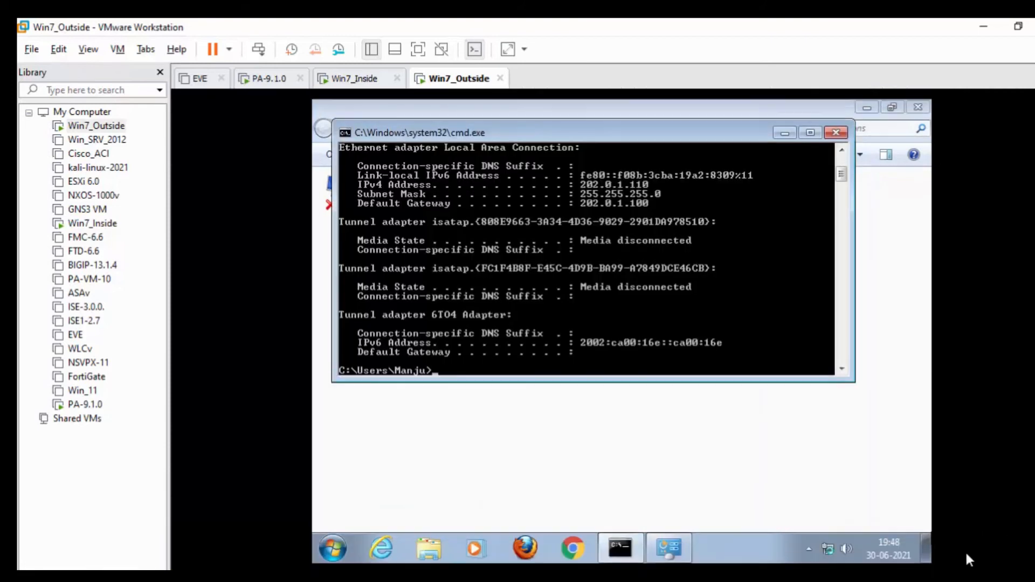
type("ping 8.8.8.8")
key("Return")
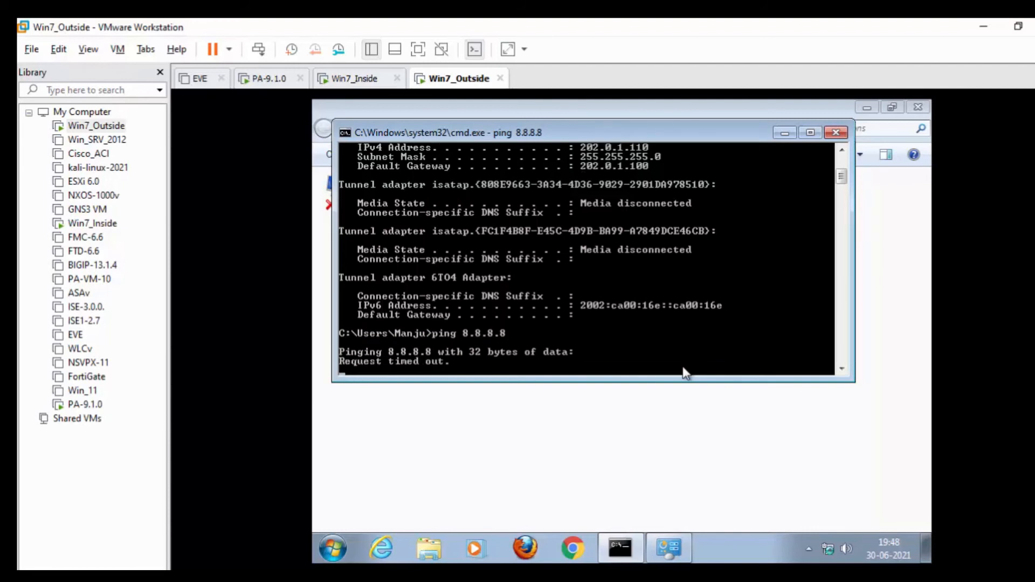
key("ctrl+c")
Ping 192.168.3.11 from Win7_Outside to test connectivity to the inside client
type("ping 192")
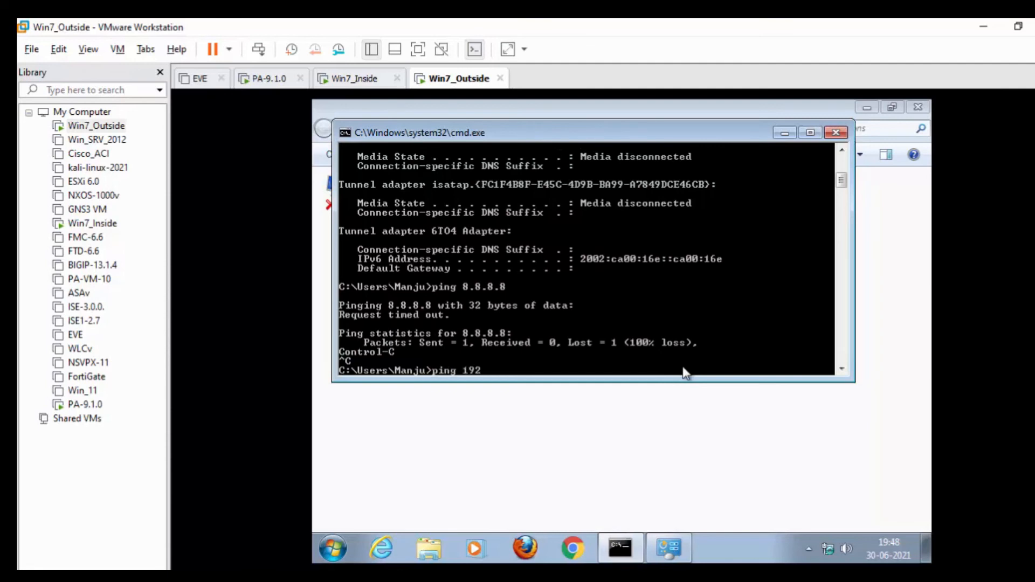
type(".168.3.11")
key("Return")
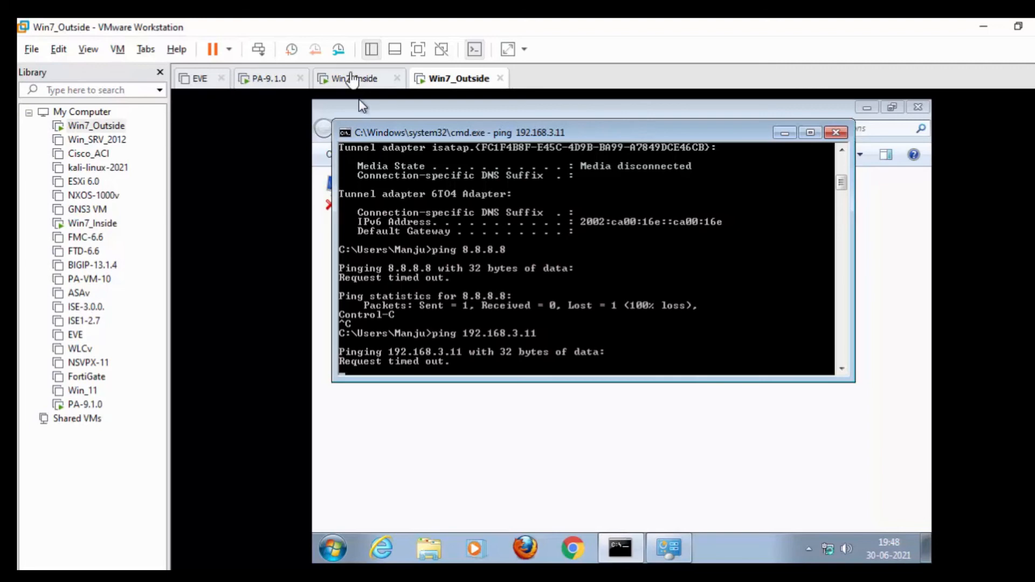
Switch to the Win7_Inside virtual machine and ping 192.168.2.10 from its Command Prompt
left_click(353, 80)
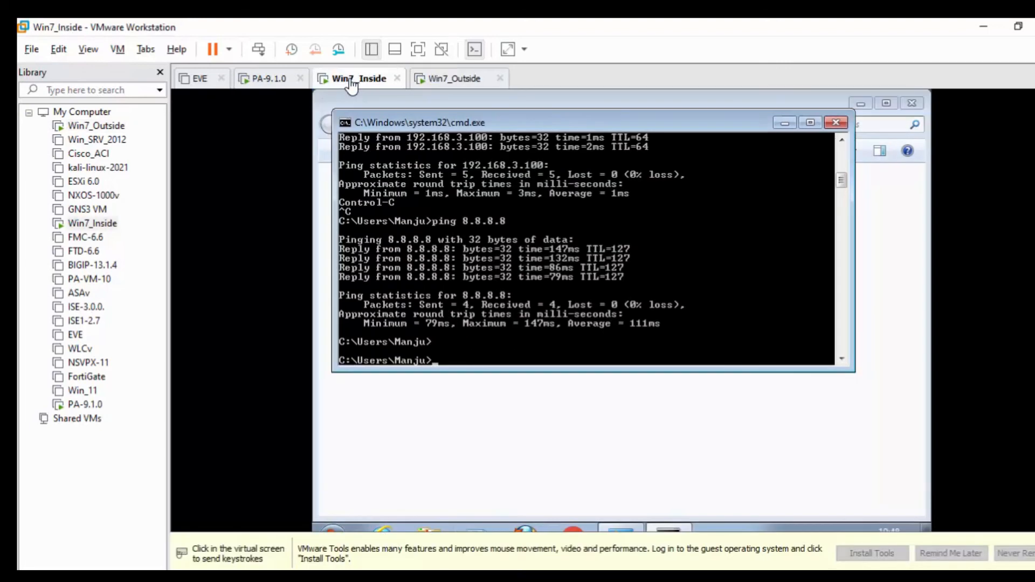
left_click(596, 339)
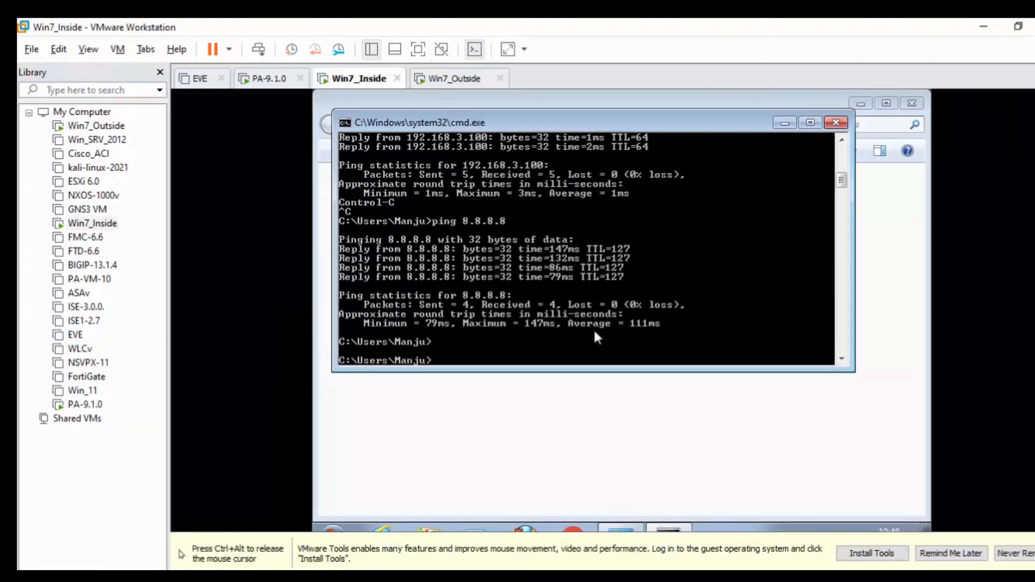
type("ping 192.168.2.10")
key("Return")
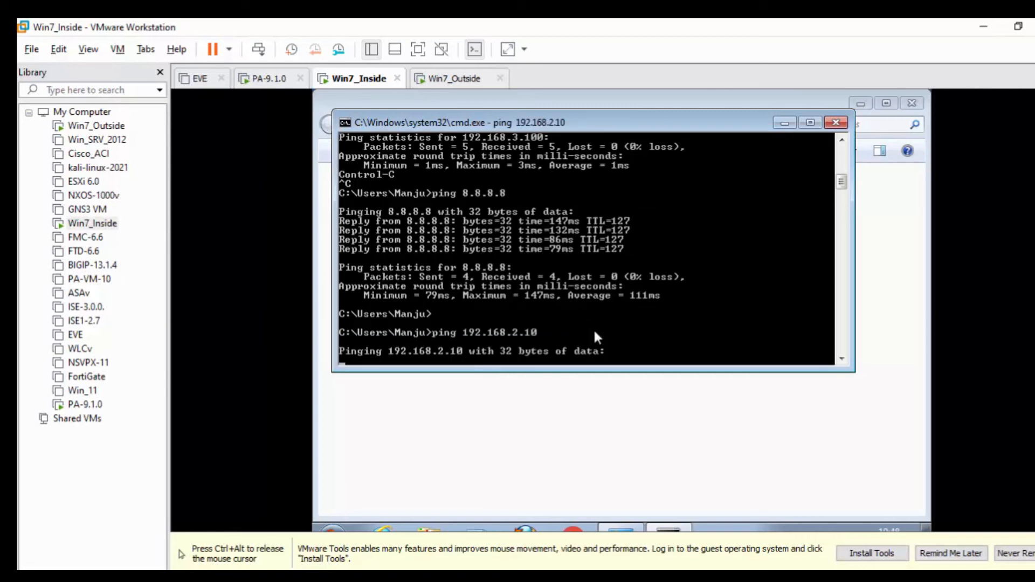
Switch to the PA-VM web interface in the browser and add a security policy rule named Inside_TO_DMZ
left_click(200, 578)
left_click(316, 557)
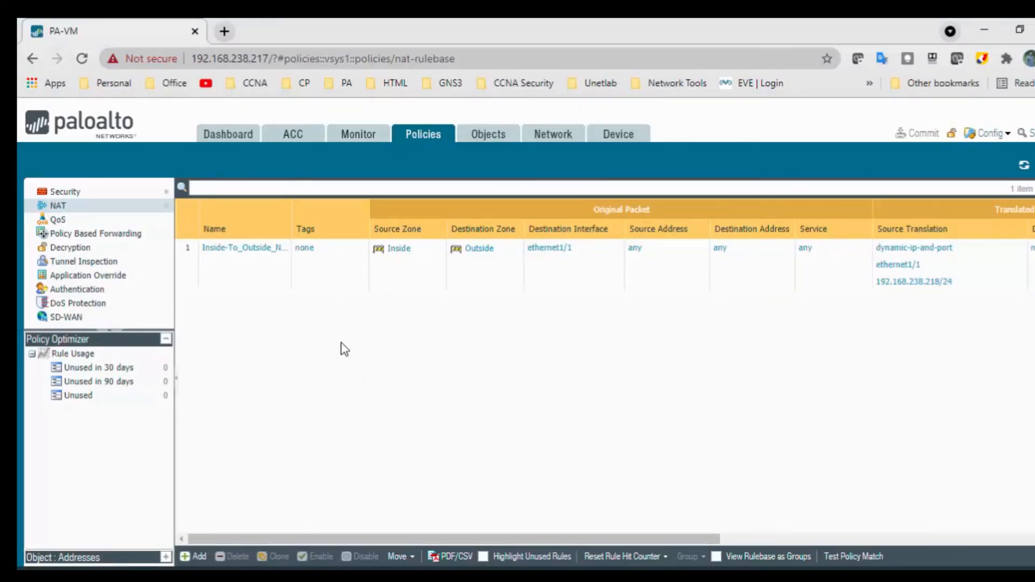
left_click(59, 193)
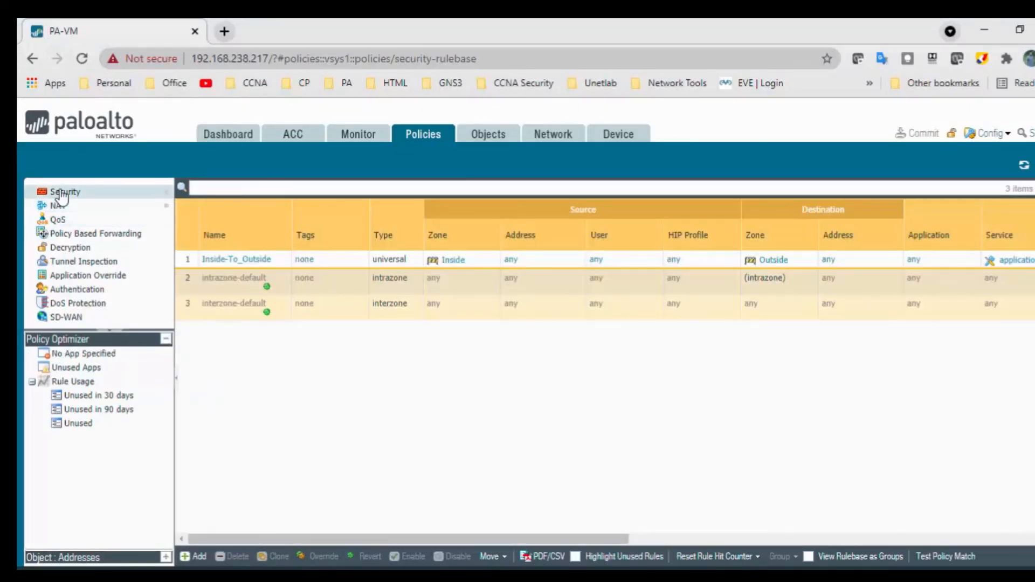
left_click(195, 556)
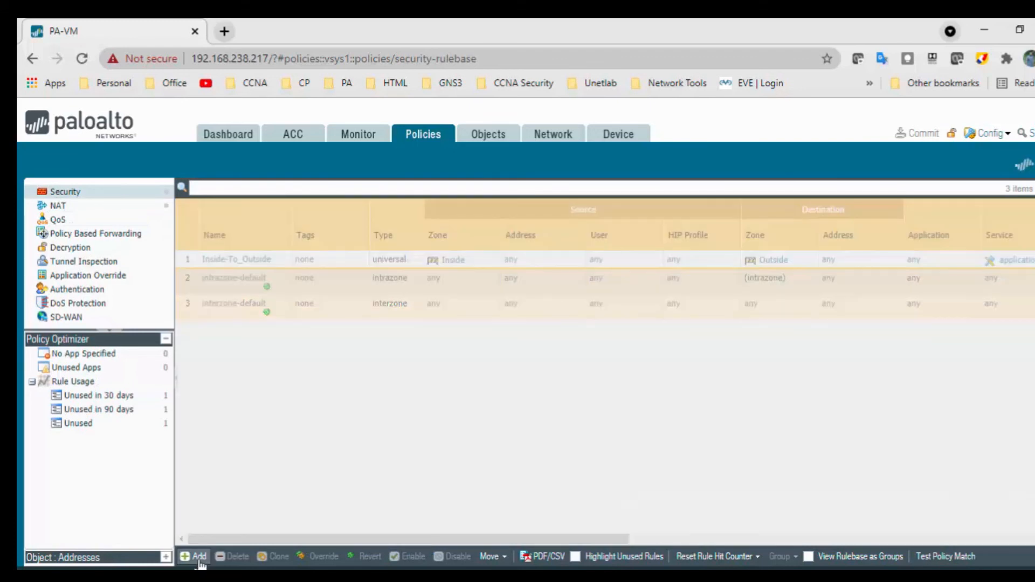
type("Ins")
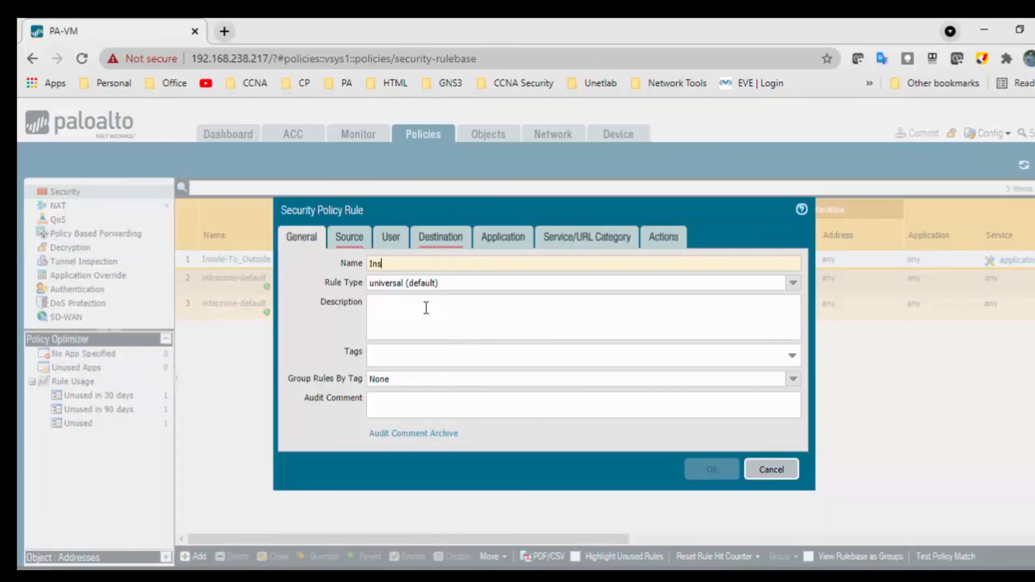
type("ide_TO_DMZ")
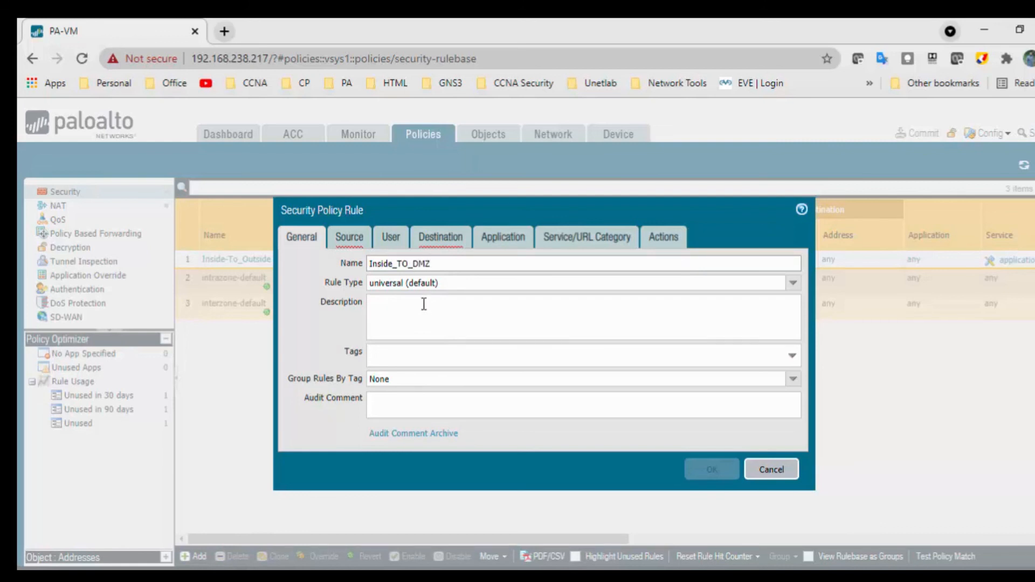
Set the rule's source zone to Inside and its destination zone to DMZ
left_click(360, 244)
left_click(312, 432)
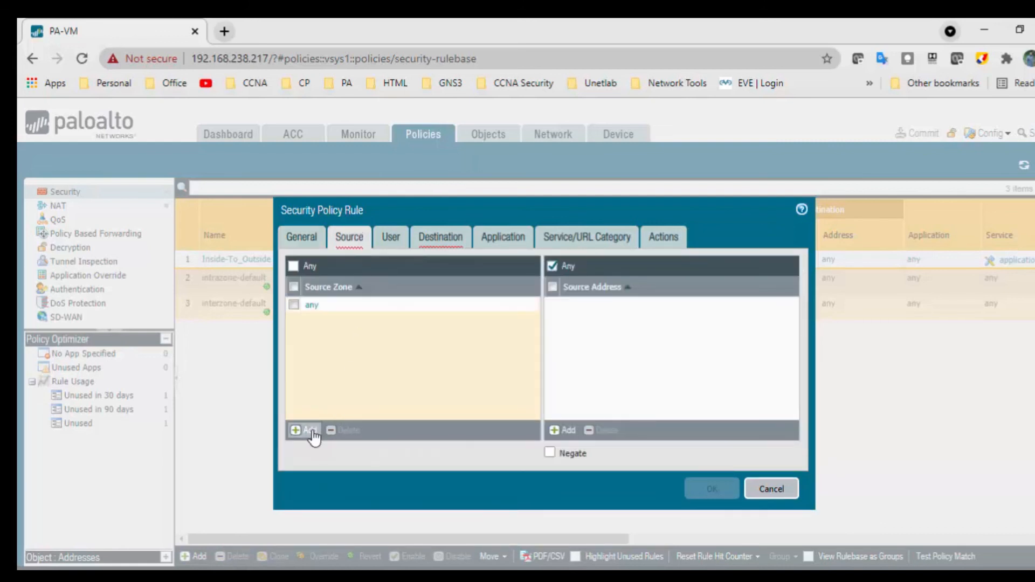
left_click(328, 345)
left_click(434, 245)
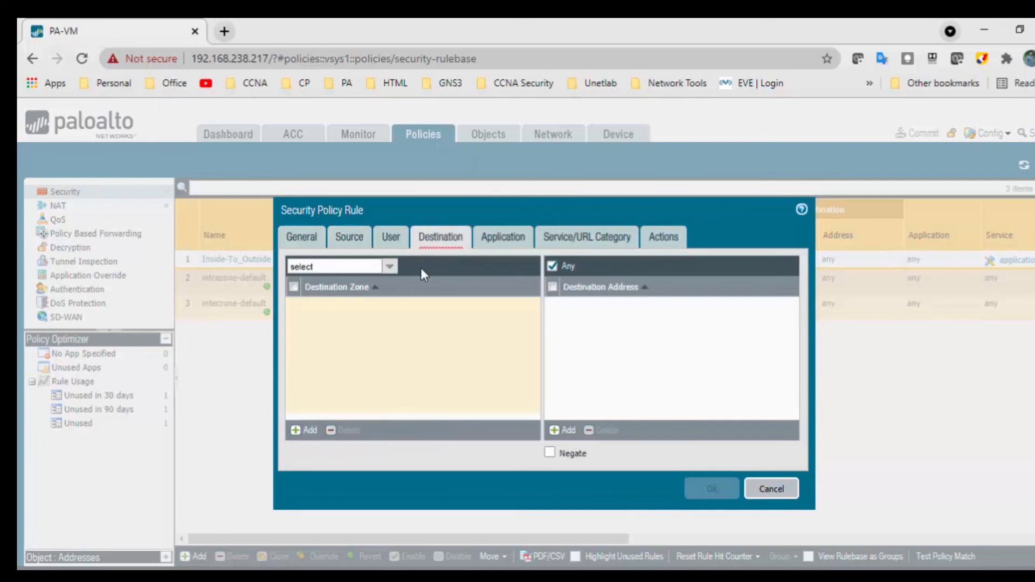
left_click(305, 430)
left_click(322, 335)
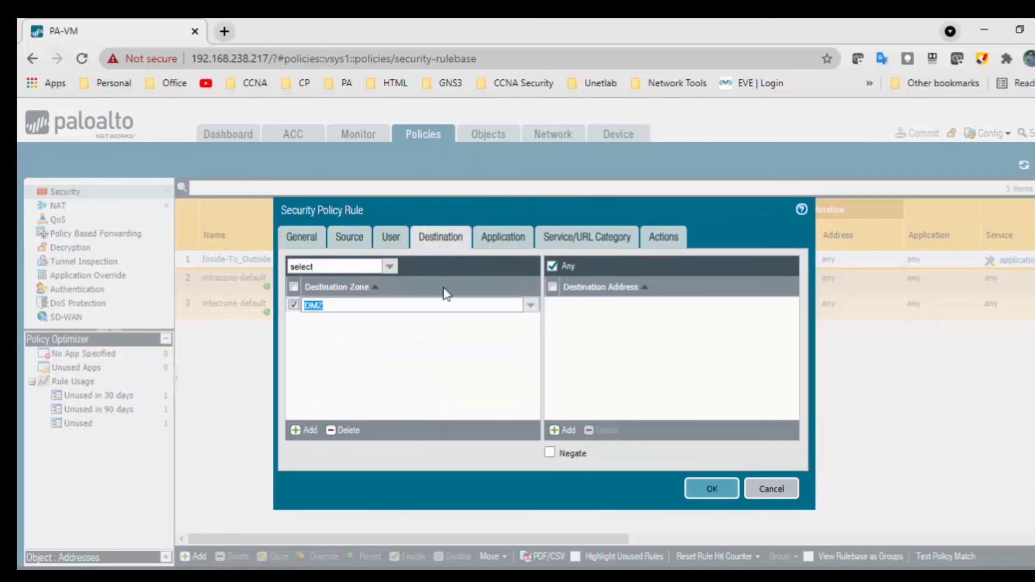
Save the rule with the default application, service and Allow action settings, and commit all changes to the firewall
left_click(523, 239)
left_click(593, 240)
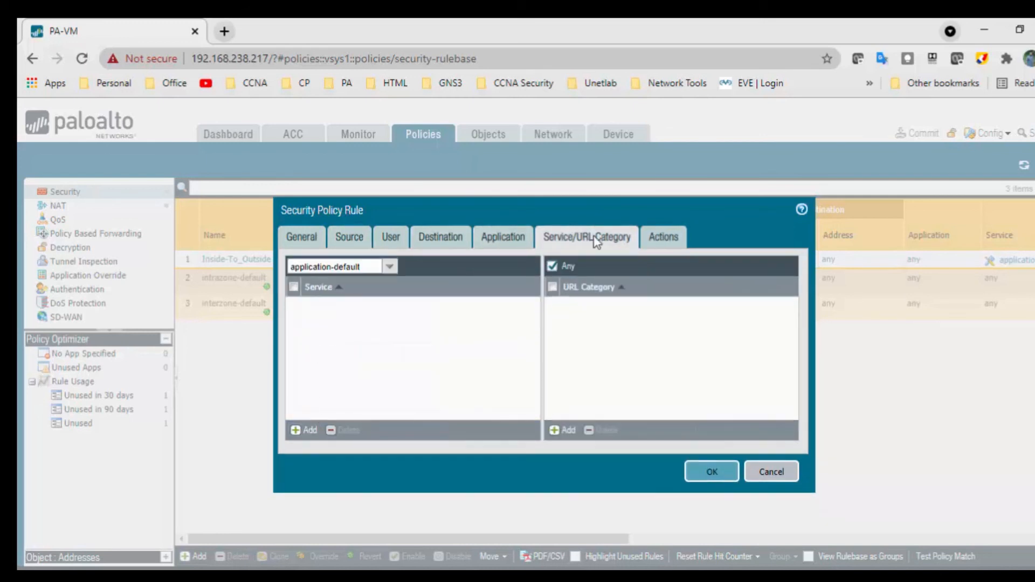
left_click(654, 239)
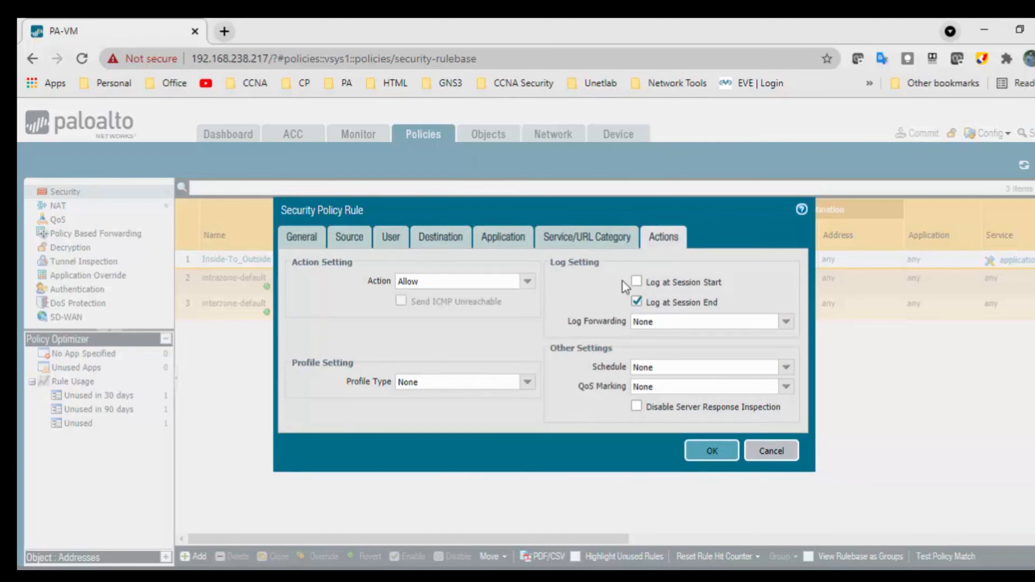
left_click(714, 452)
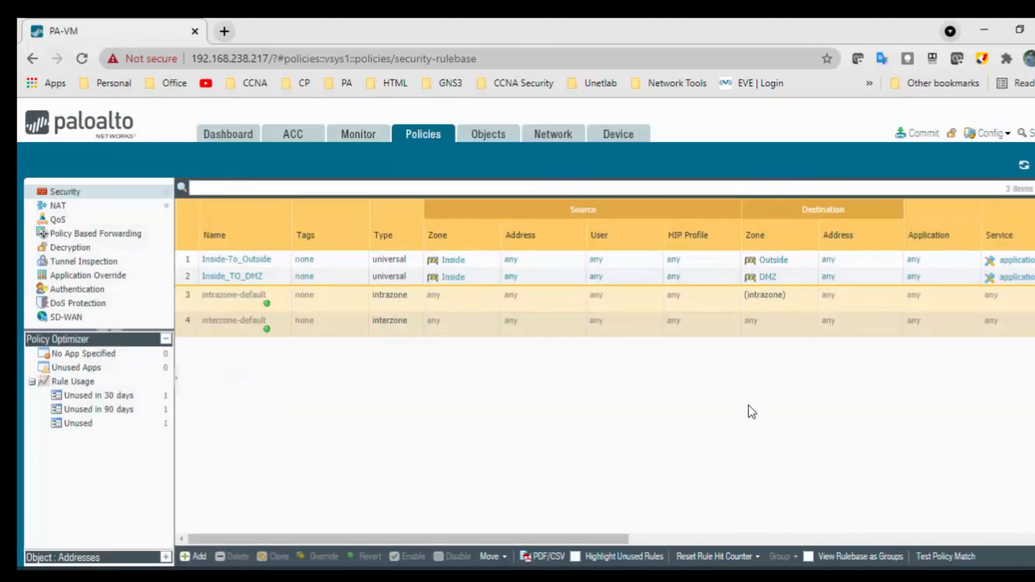
left_click(909, 141)
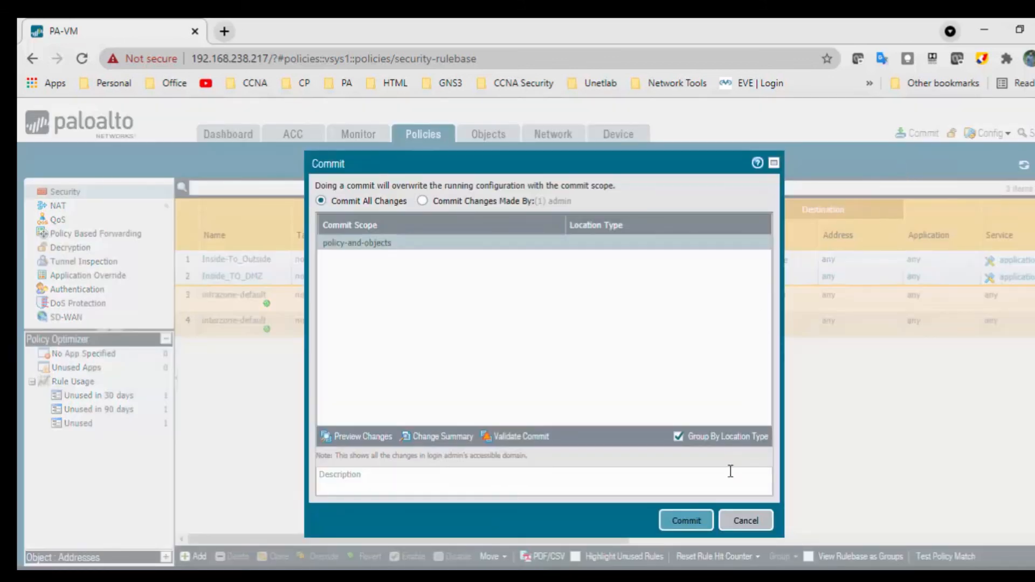
left_click(695, 520)
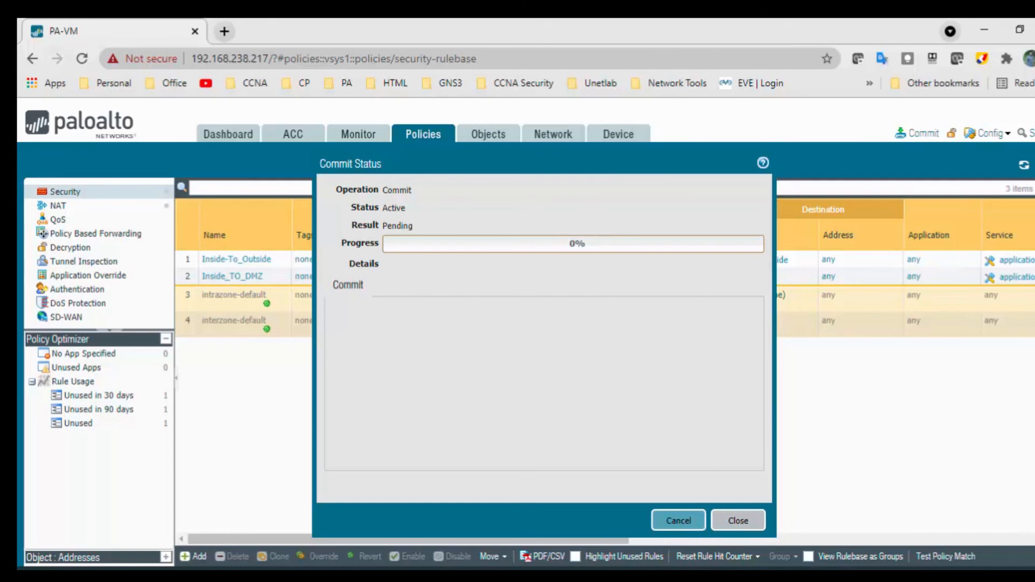
Switch back to VMware, check the ping on Win7_Outside, and ping 192.168.2.10 continuously from Win7_Inside with the -t option
mouse_move(372, 577)
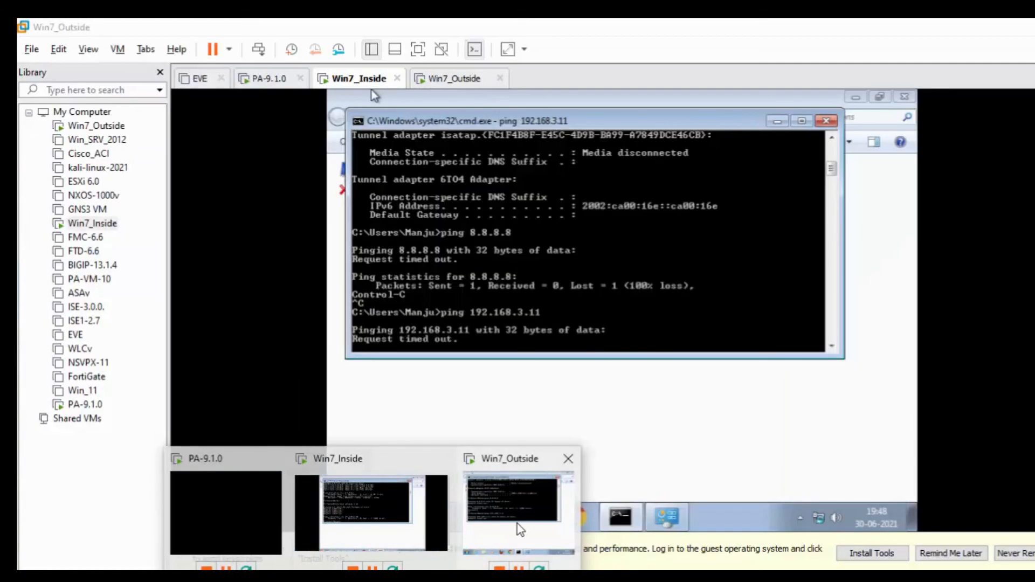
left_click(516, 524)
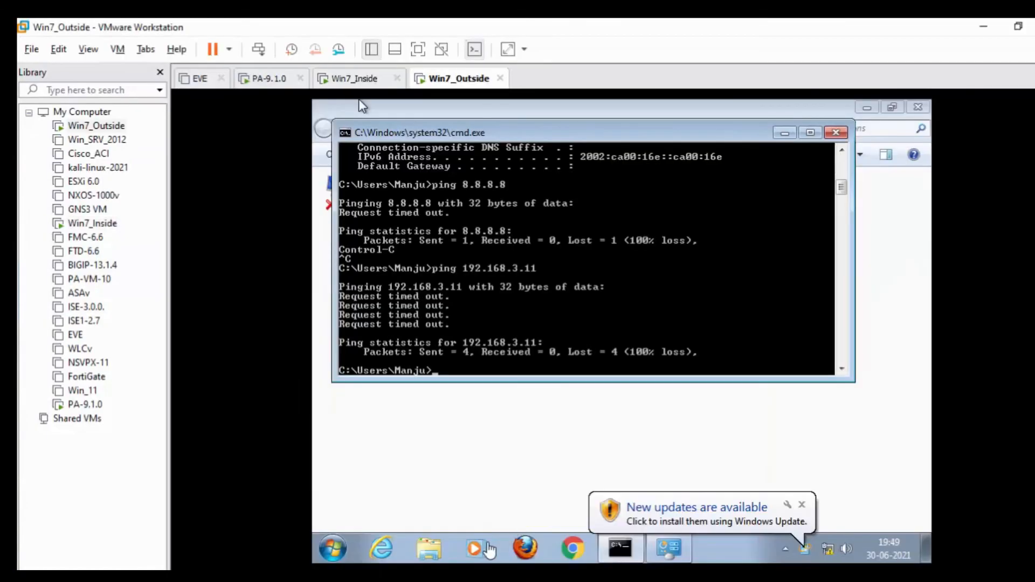
left_click(364, 551)
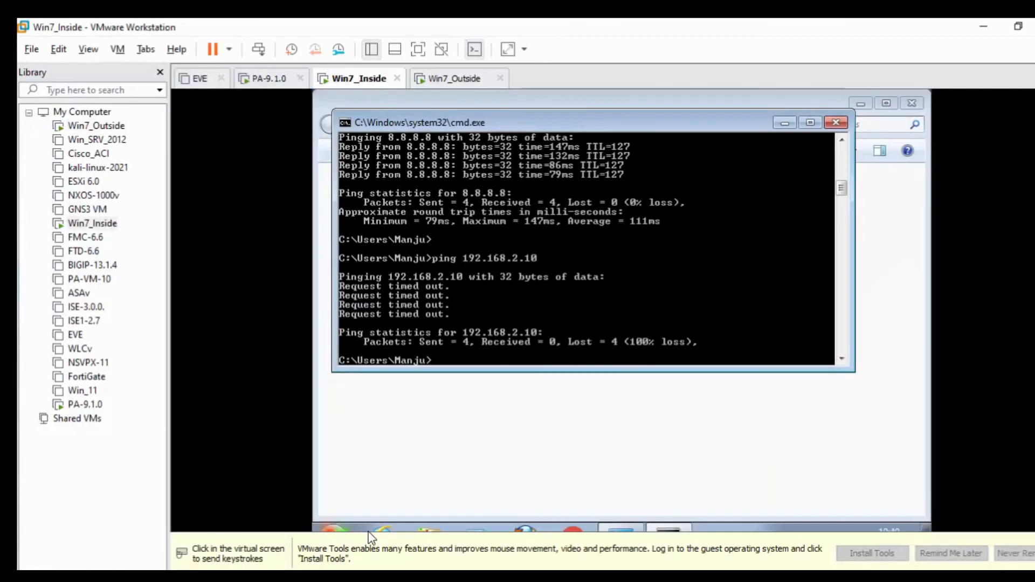
left_click(493, 346)
key("Up")
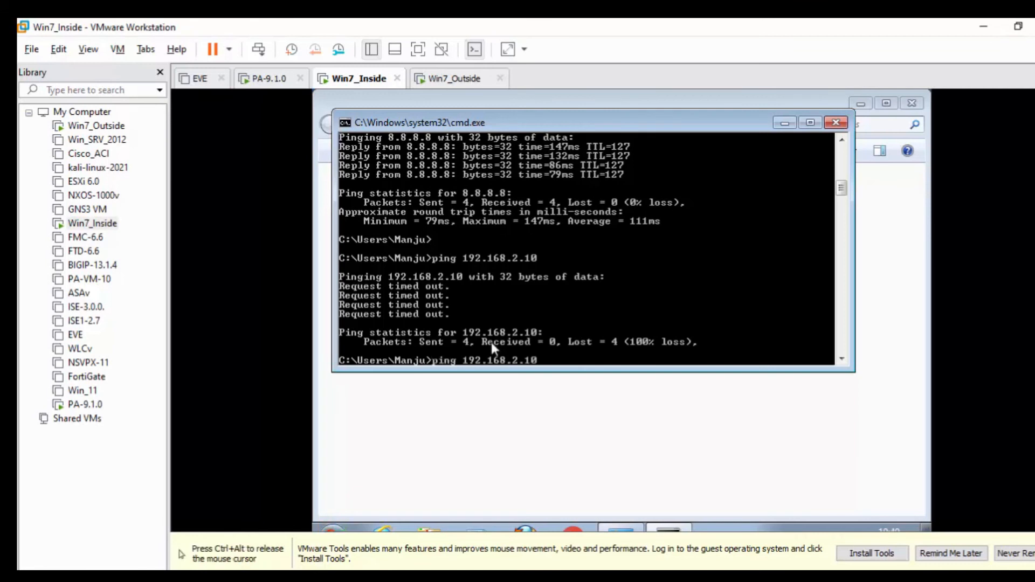
type("-t")
key("Return")
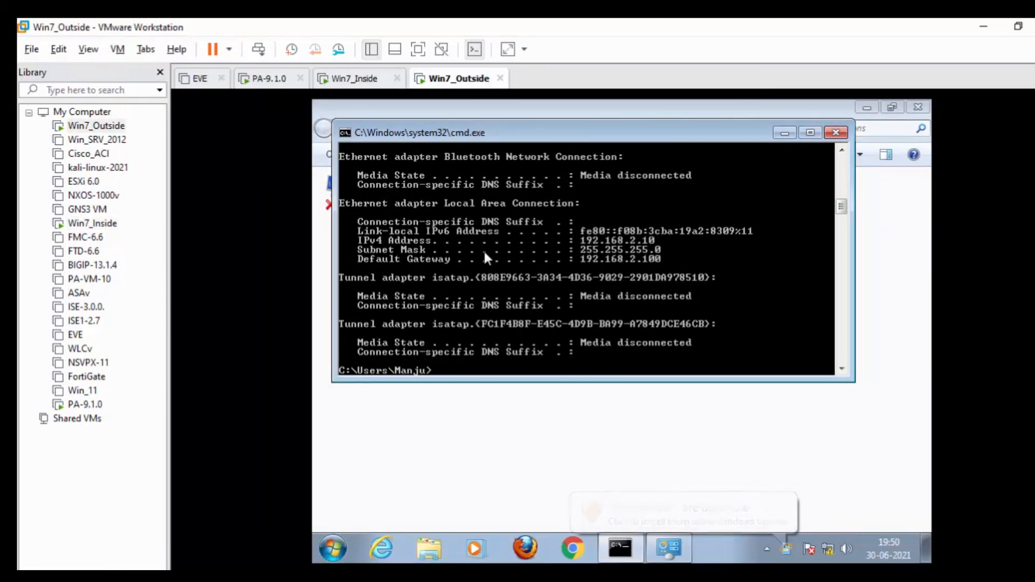
Ping the gateway 192.168.2.100 from the Win7_Outside command prompt, then stop the ping
type("ping 192.1")
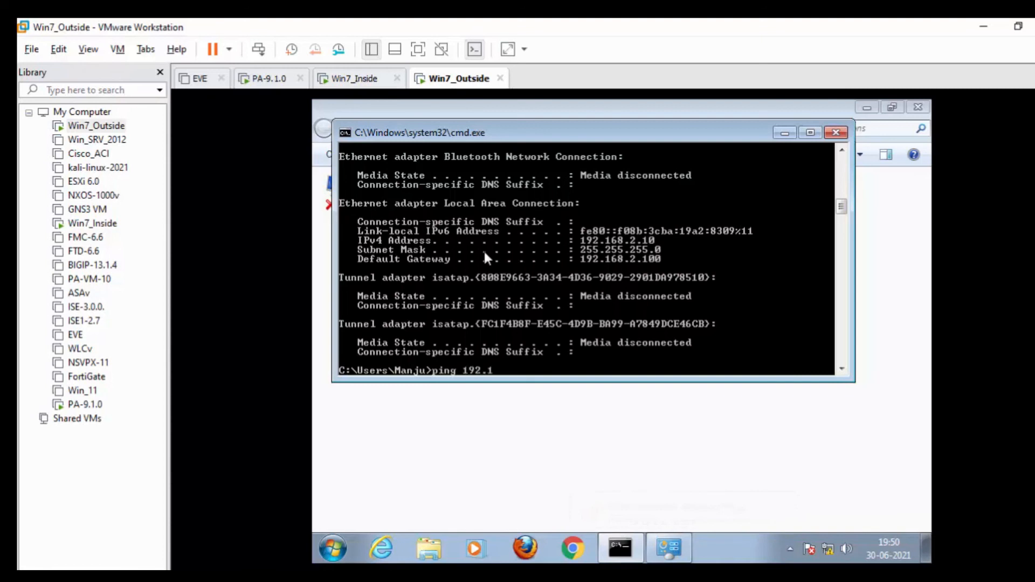
type("68.2.100")
key("Return")
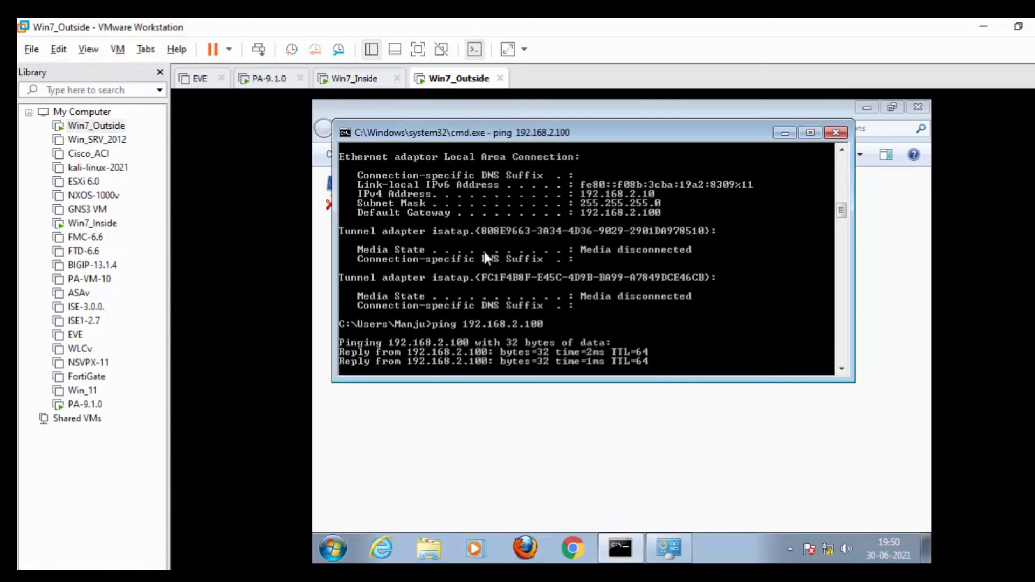
key("ctrl+c")
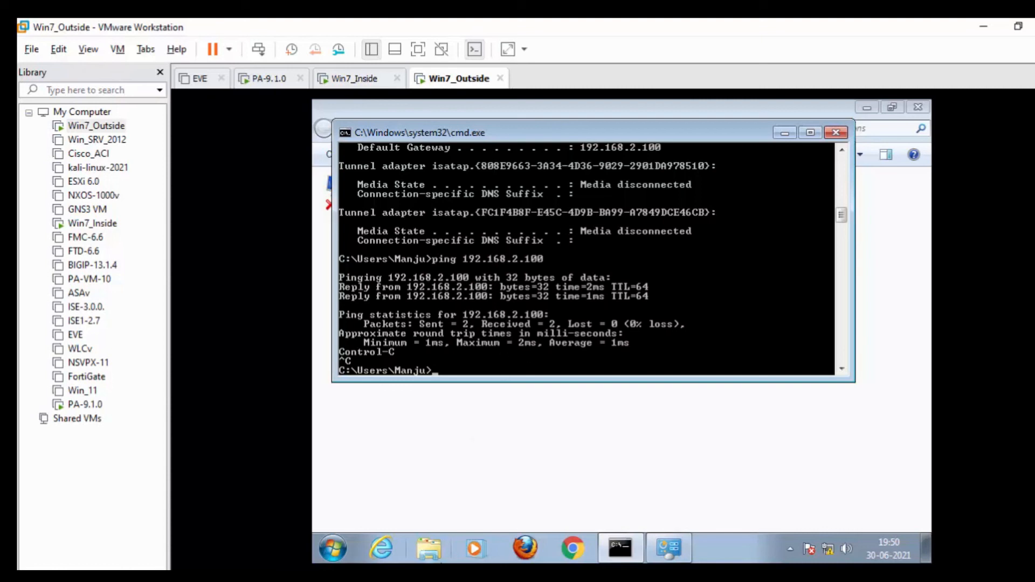
Switch to Win7_Inside, ping 192.168.2.100 continuously with the -t option, and stop the ping
left_click(373, 577)
left_click(351, 512)
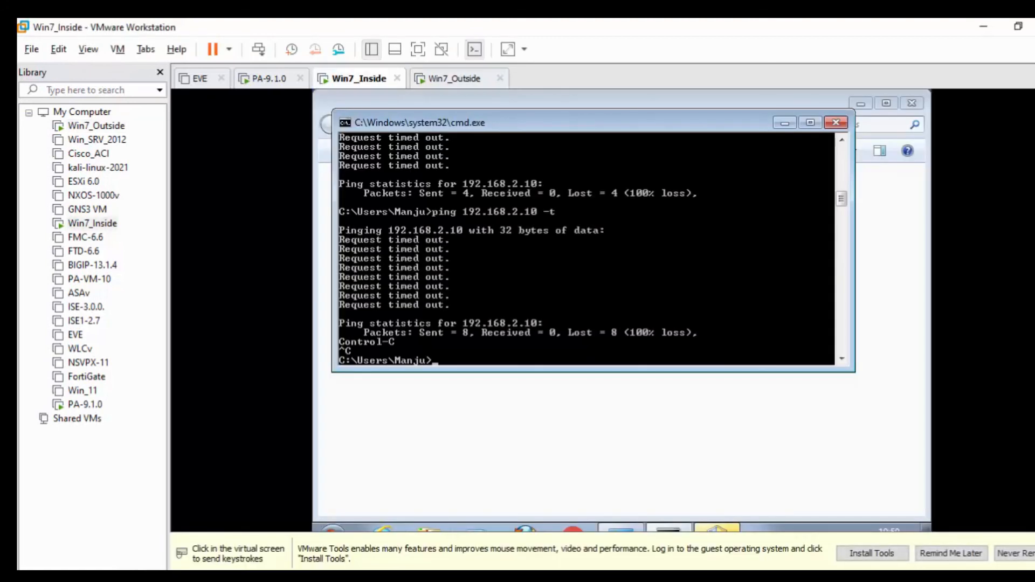
left_click(539, 354)
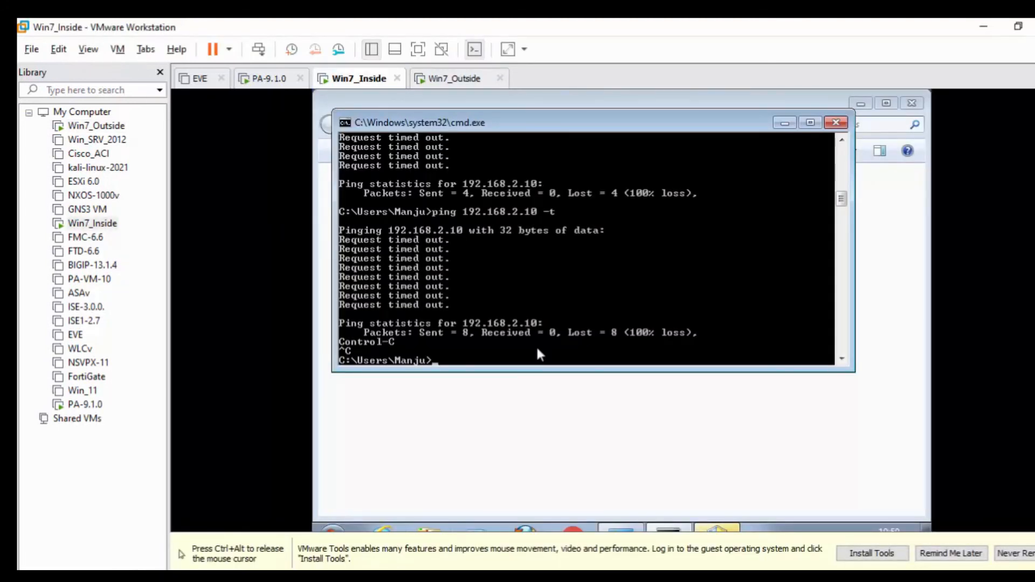
key("Up")
type("0")
key("Return")
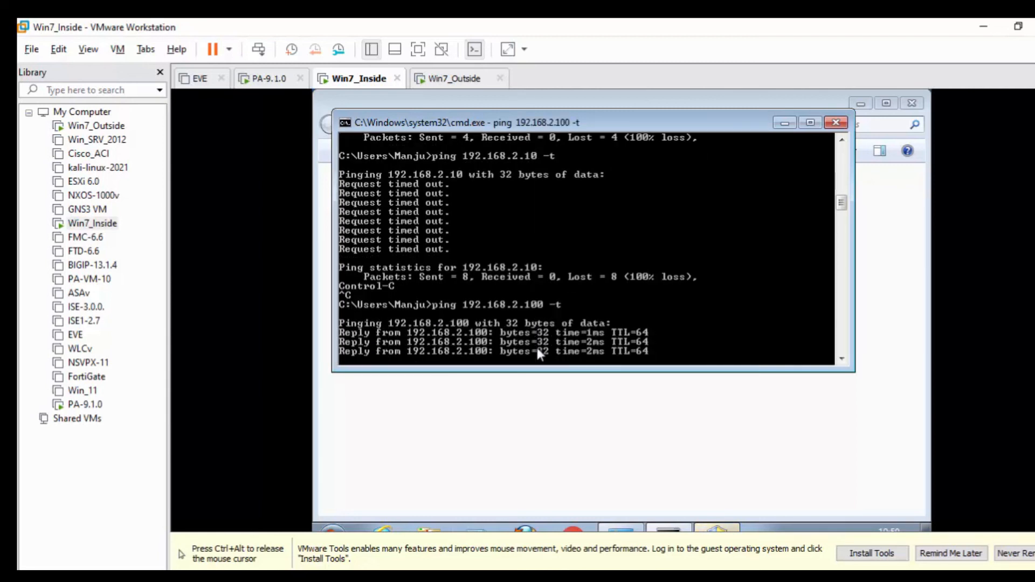
key("ctrl+c")
Restart the continuous ping to 192.168.2.10 on Win7_Inside with the -t option, look at Win7_Outside, and return to check the ping
key("Up")
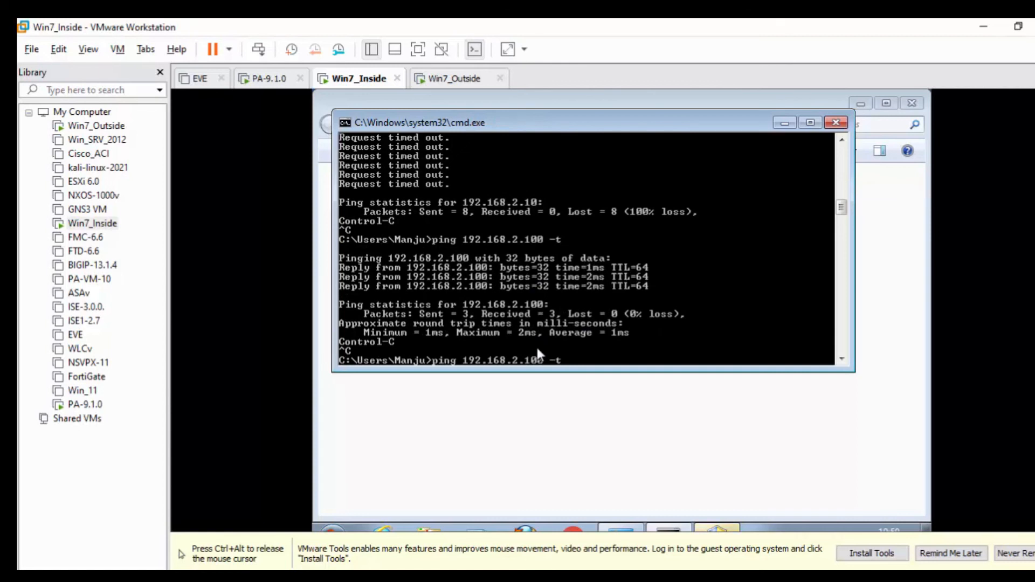
key("Left")
key("Left")
key("Left")
key("BackSpace")
key("Return")
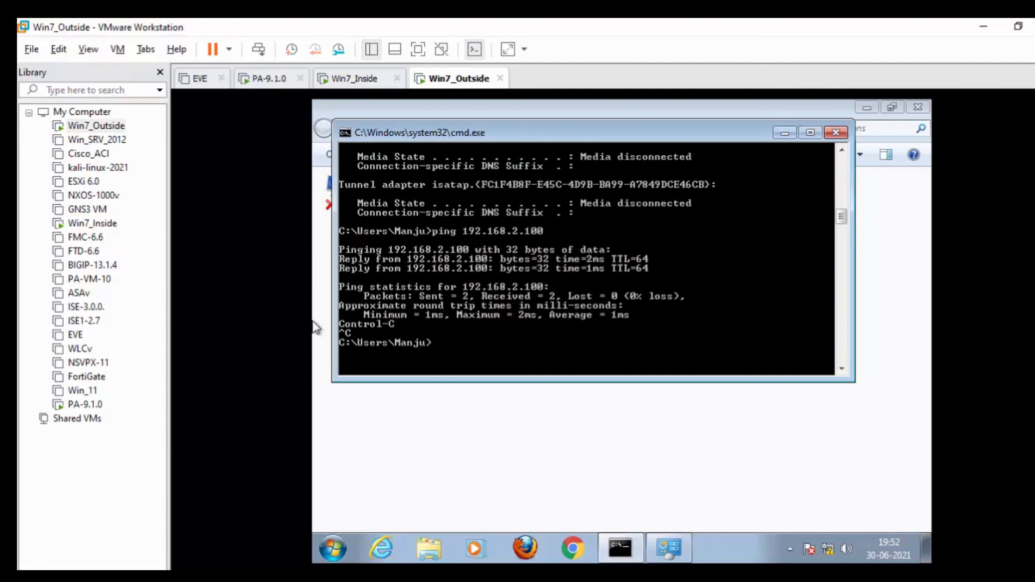
right_click(99, 128)
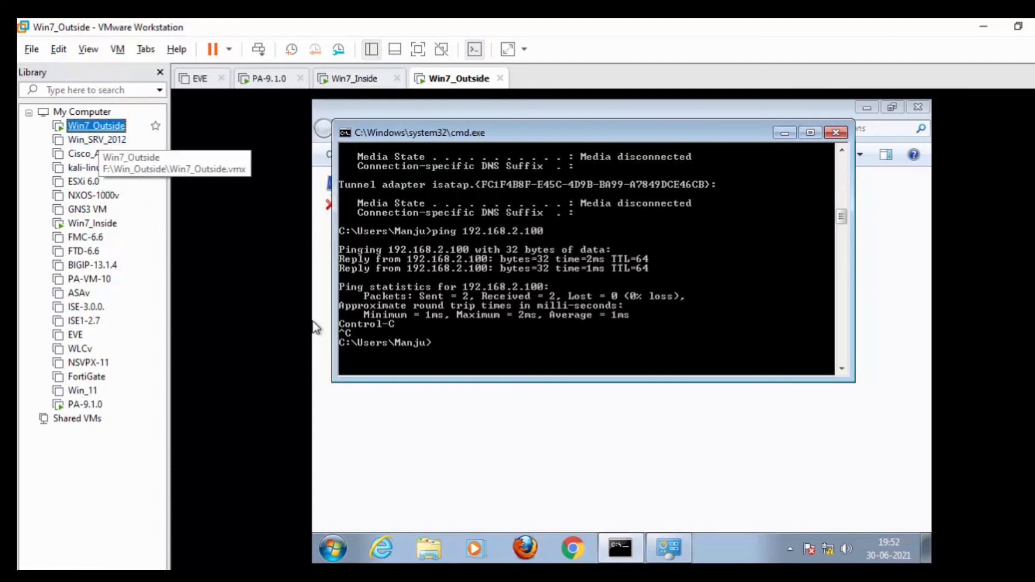
left_click(347, 79)
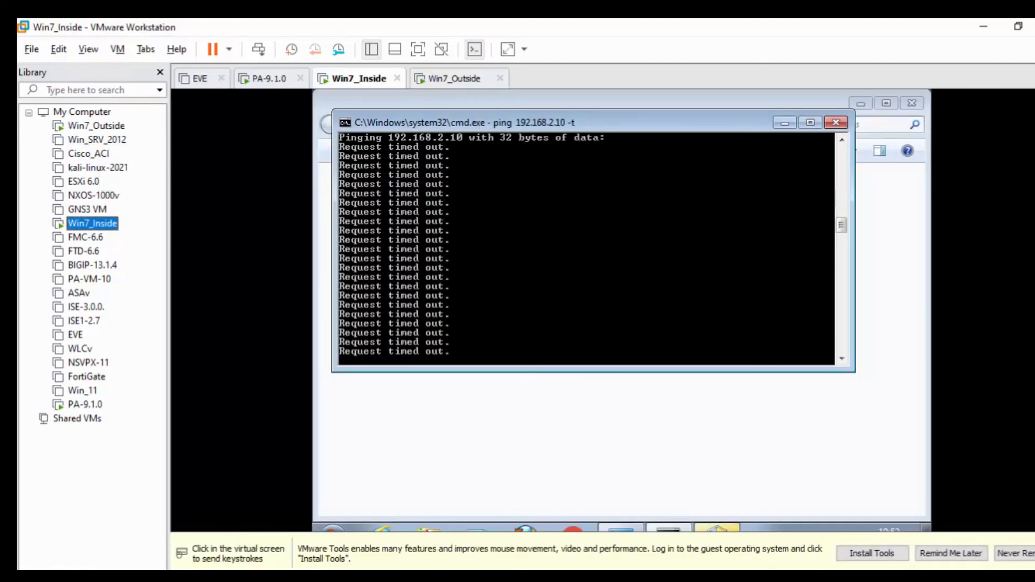